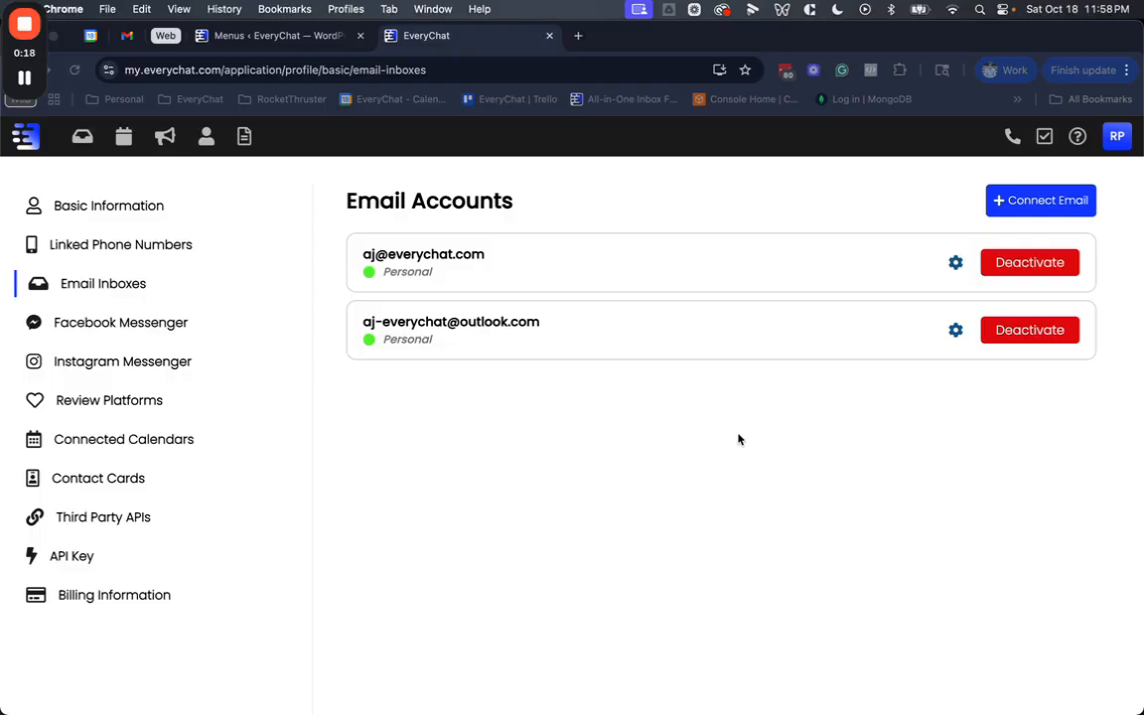
left_click(1133, 296)
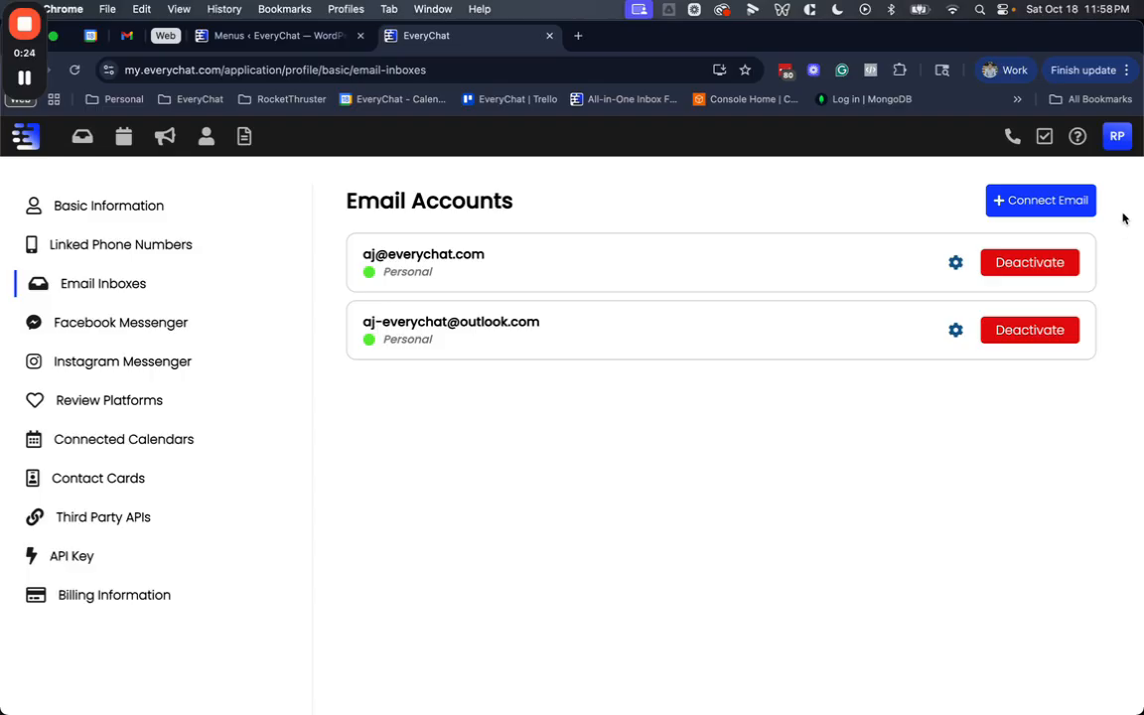
left_click(1077, 136)
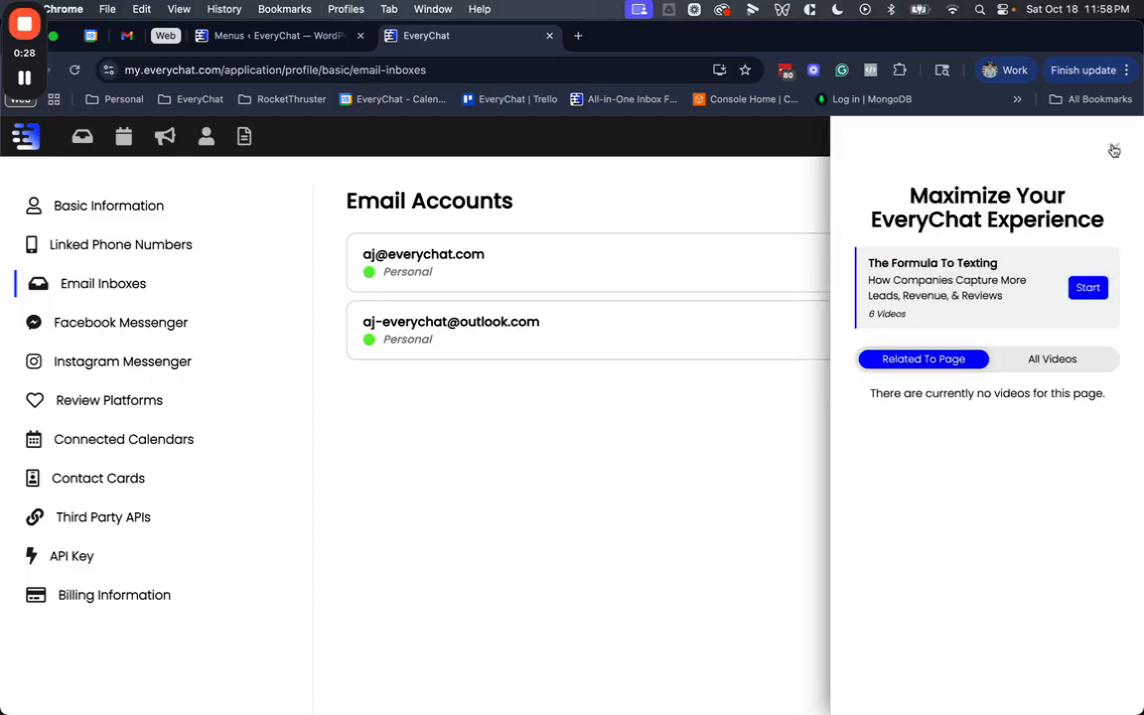
left_click(1114, 150)
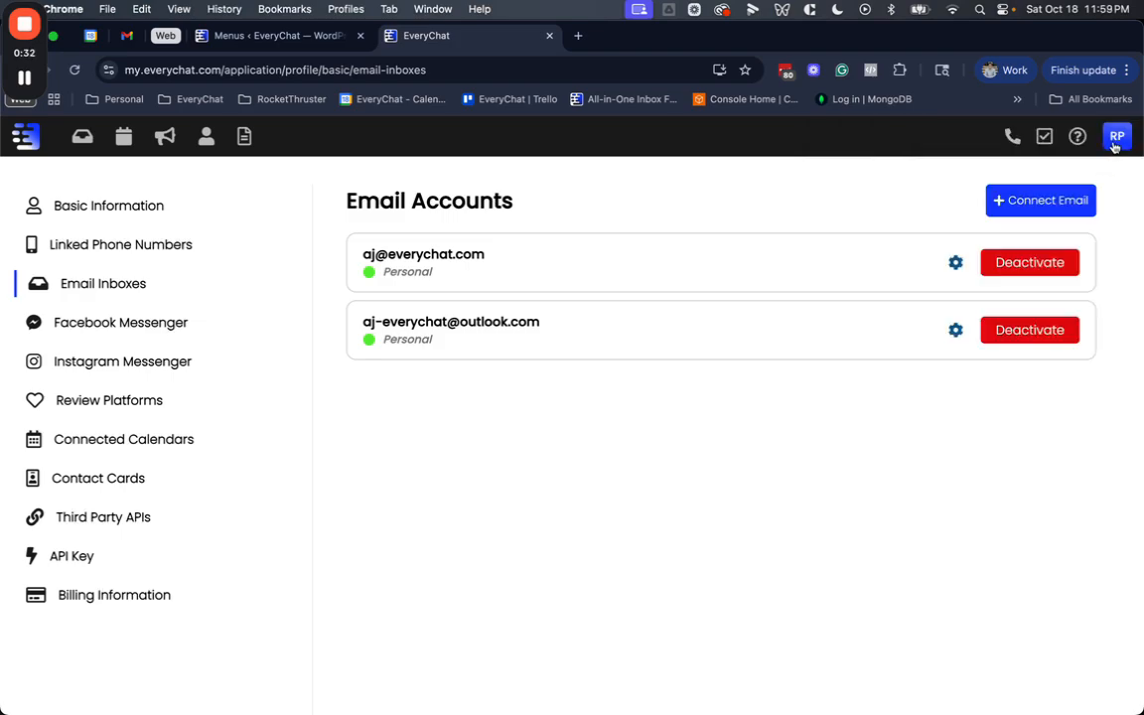
left_click(1116, 139)
left_click(1120, 138)
Connect a new email inbox with Gmail as the provider, choosing the testing Google account and granting EveryChat access to it.
left_click(1044, 202)
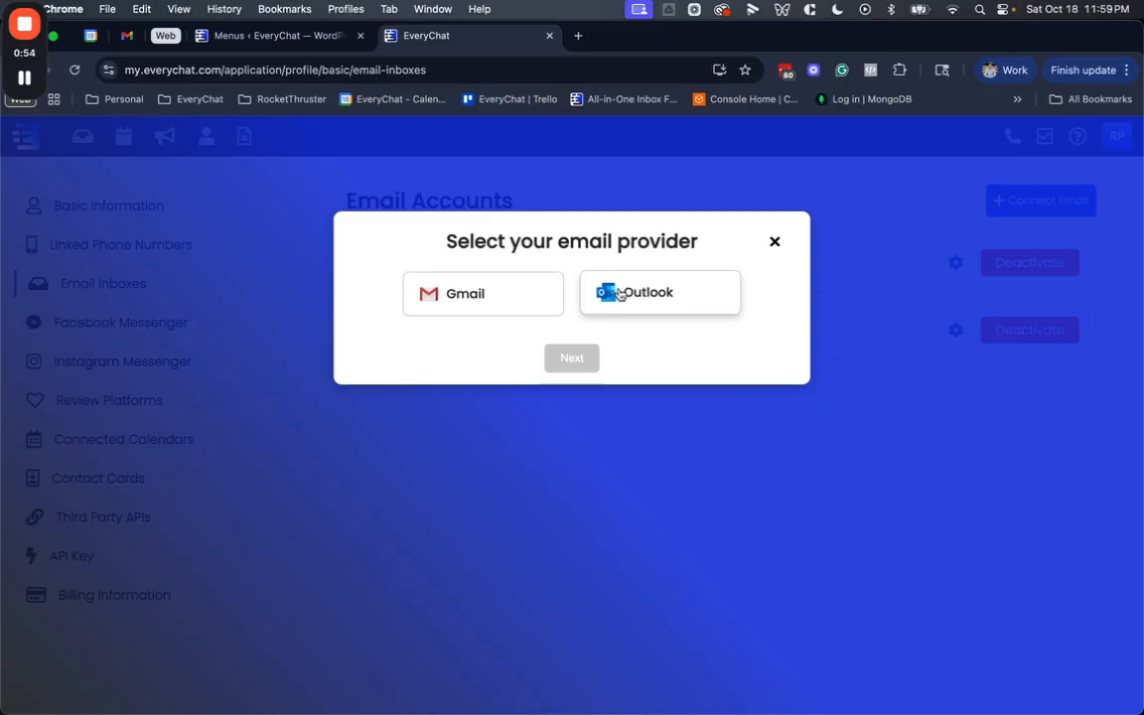
left_click(487, 300)
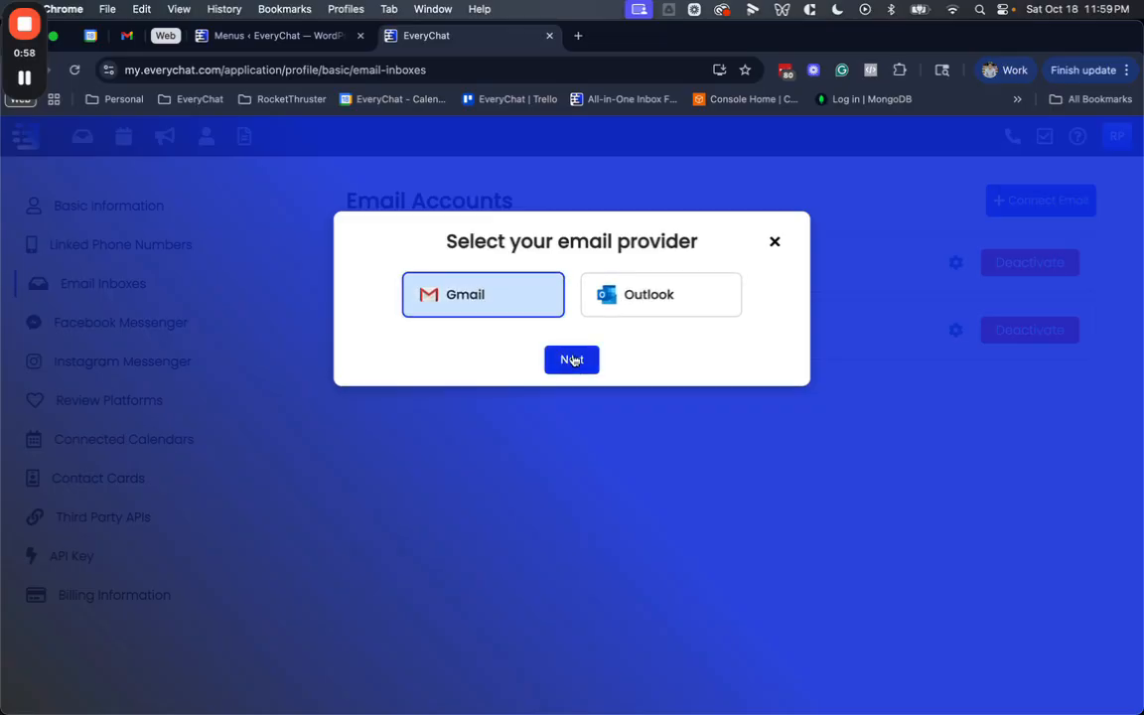
left_click(572, 361)
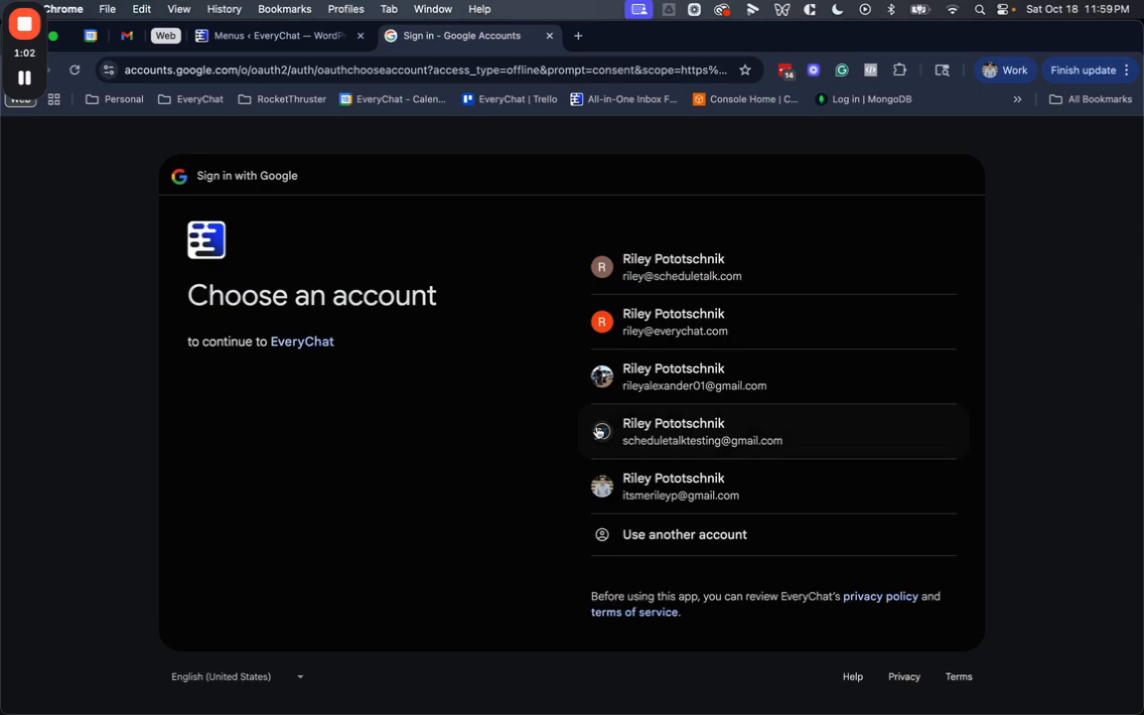
left_click(646, 443)
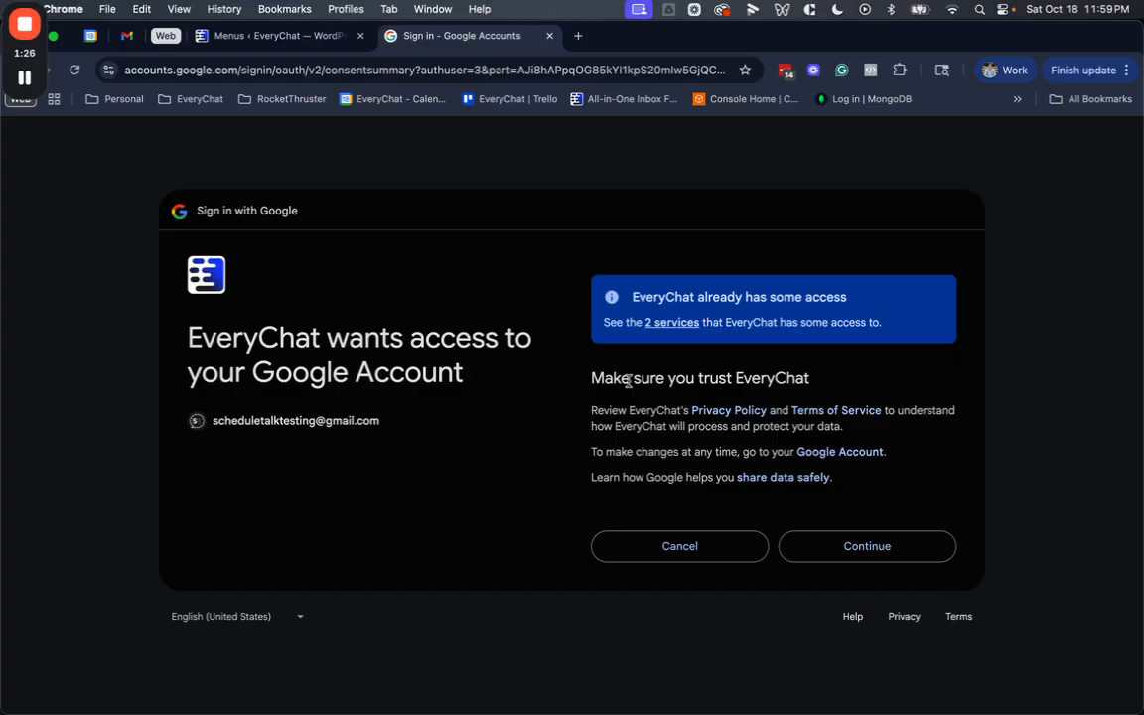
left_click(828, 554)
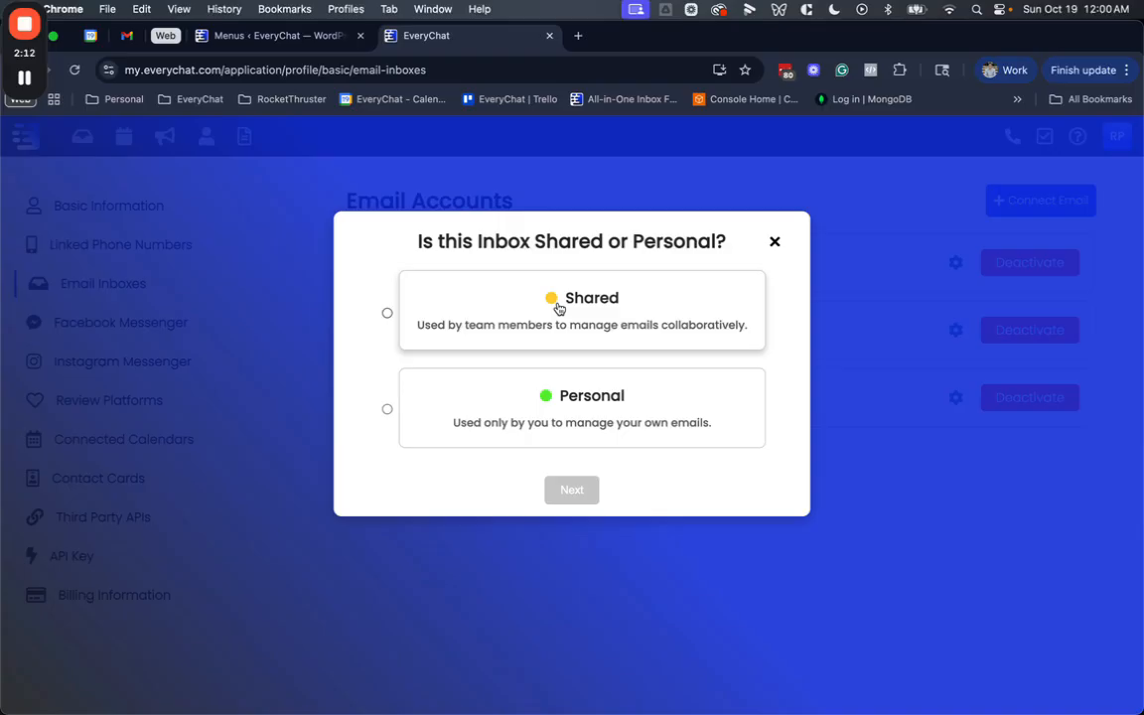
Designate the new inbox as Shared and start importing 3 Months of email history, reloading the page while it syncs.
left_click(520, 330)
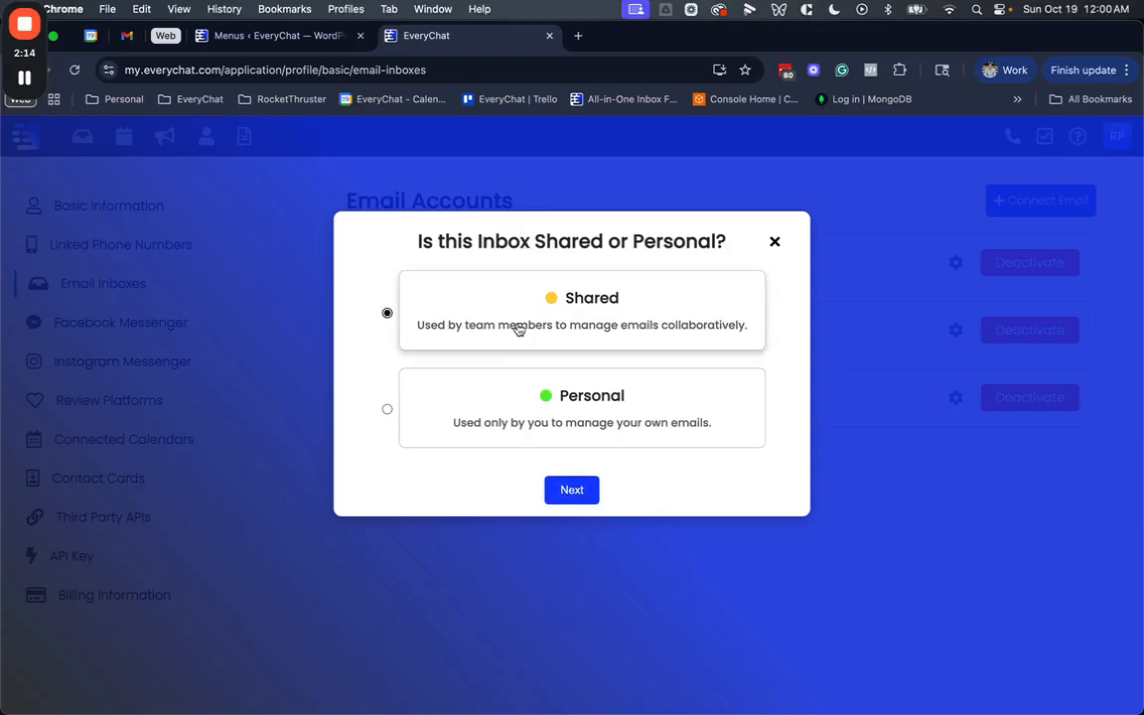
left_click(575, 489)
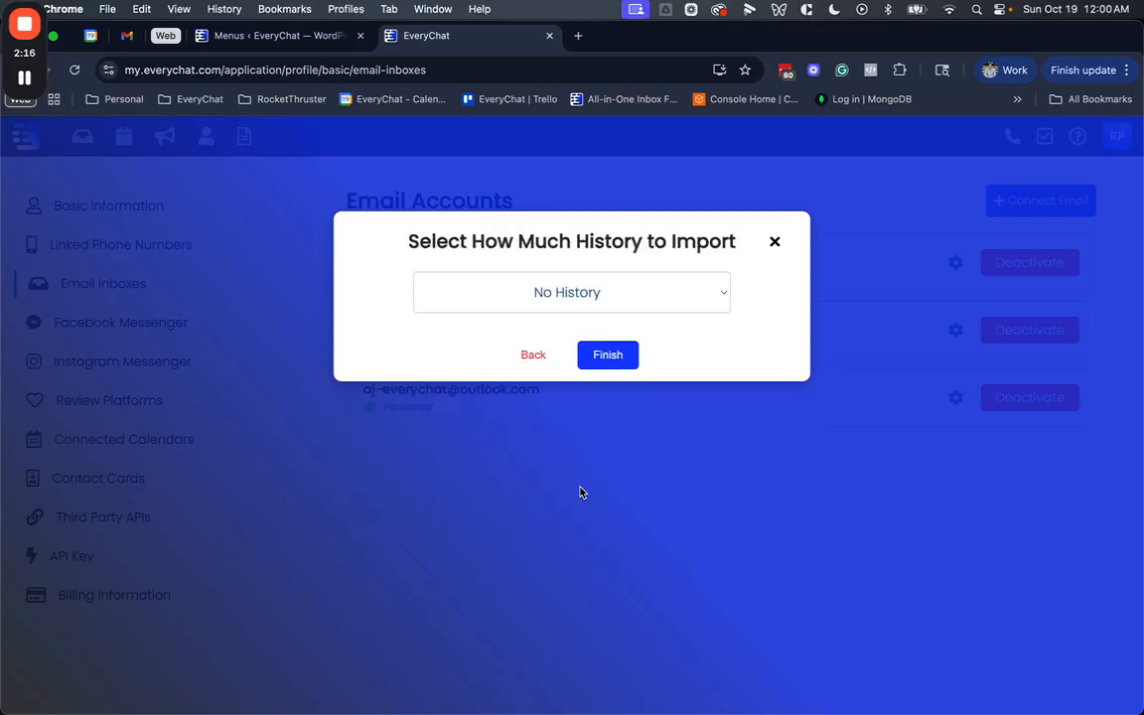
left_click(586, 298)
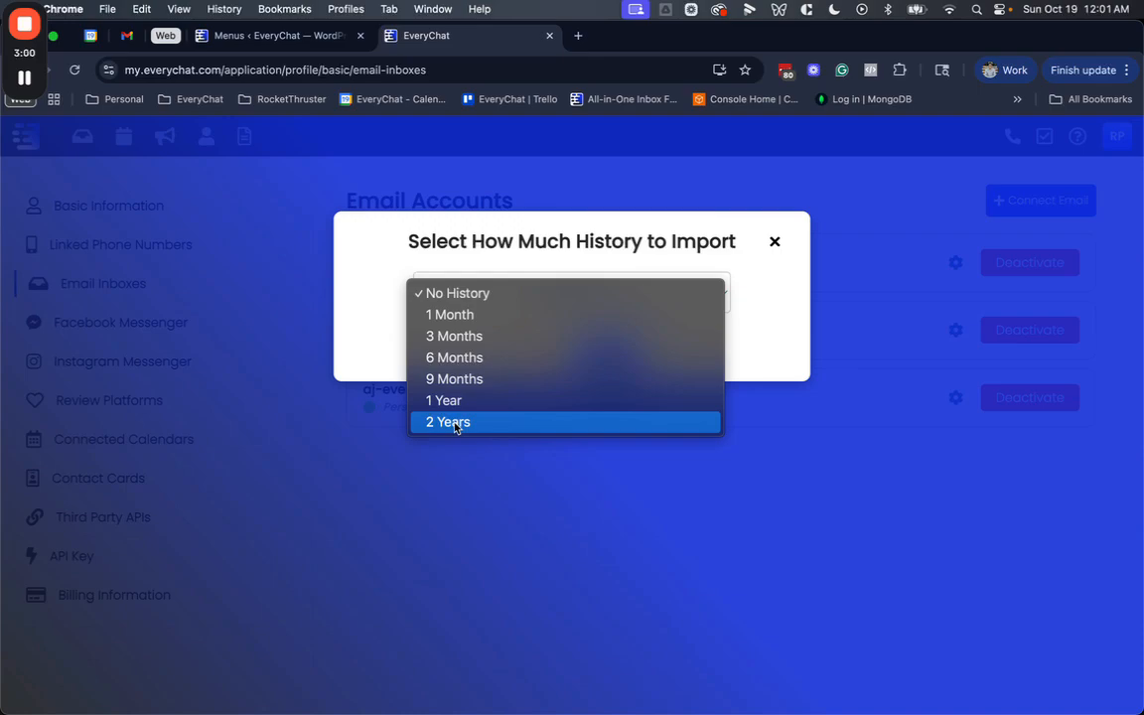
left_click(450, 338)
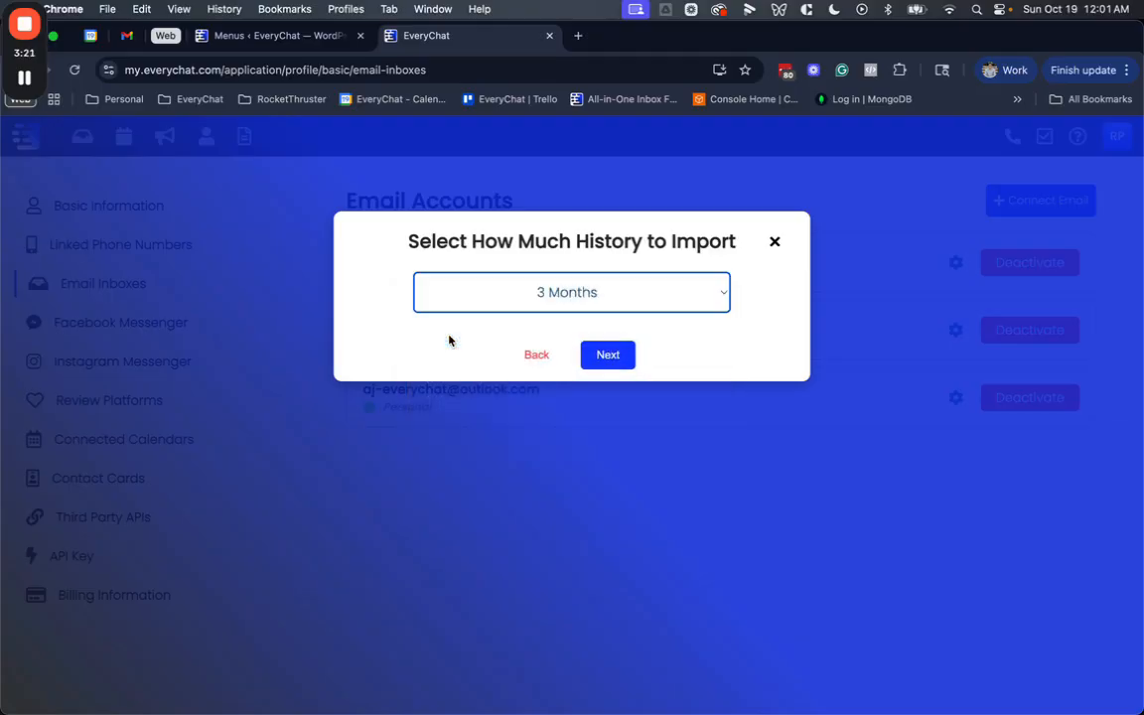
left_click(608, 357)
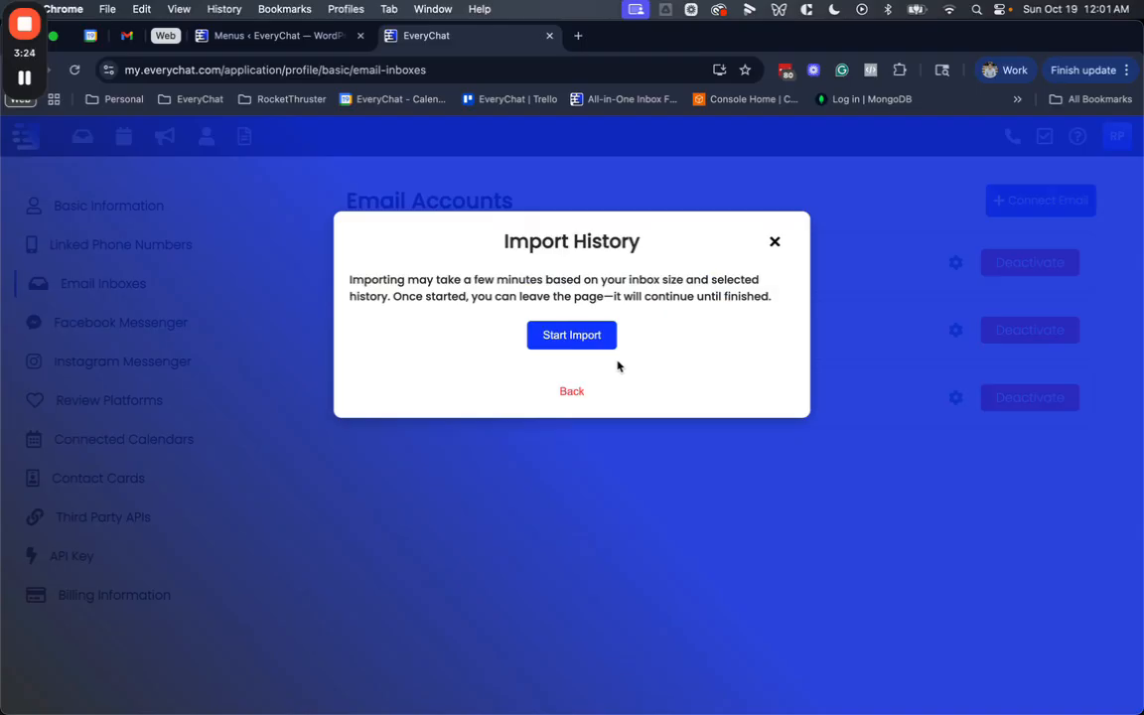
left_click(546, 336)
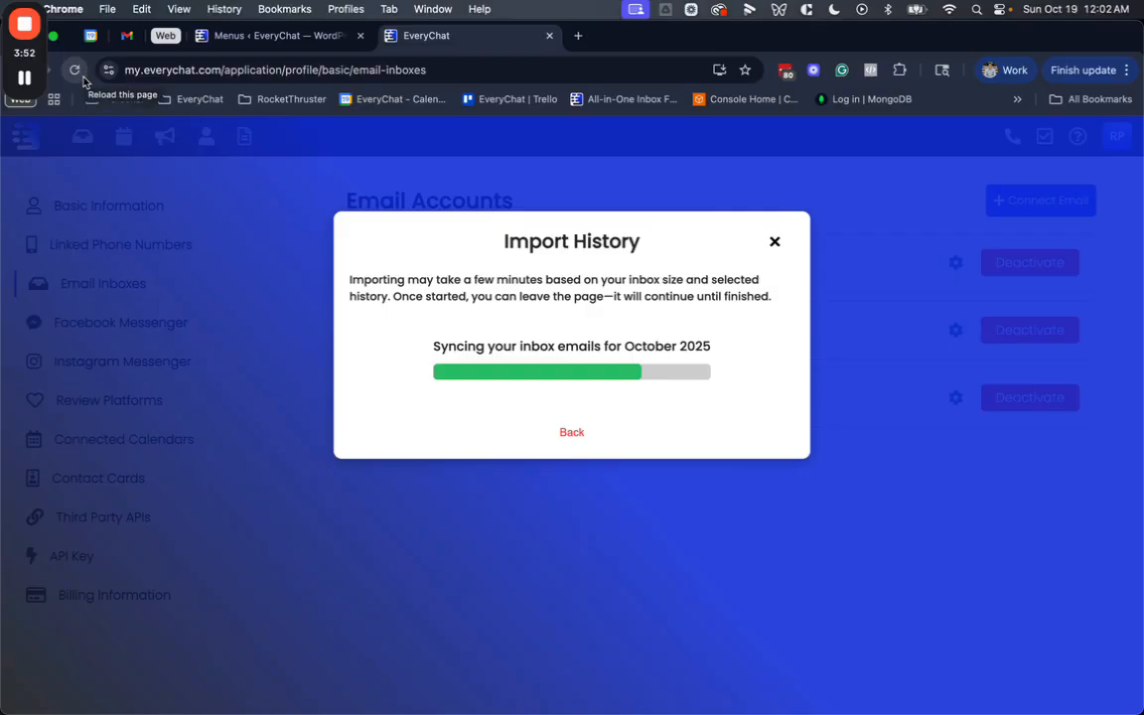
left_click(83, 75)
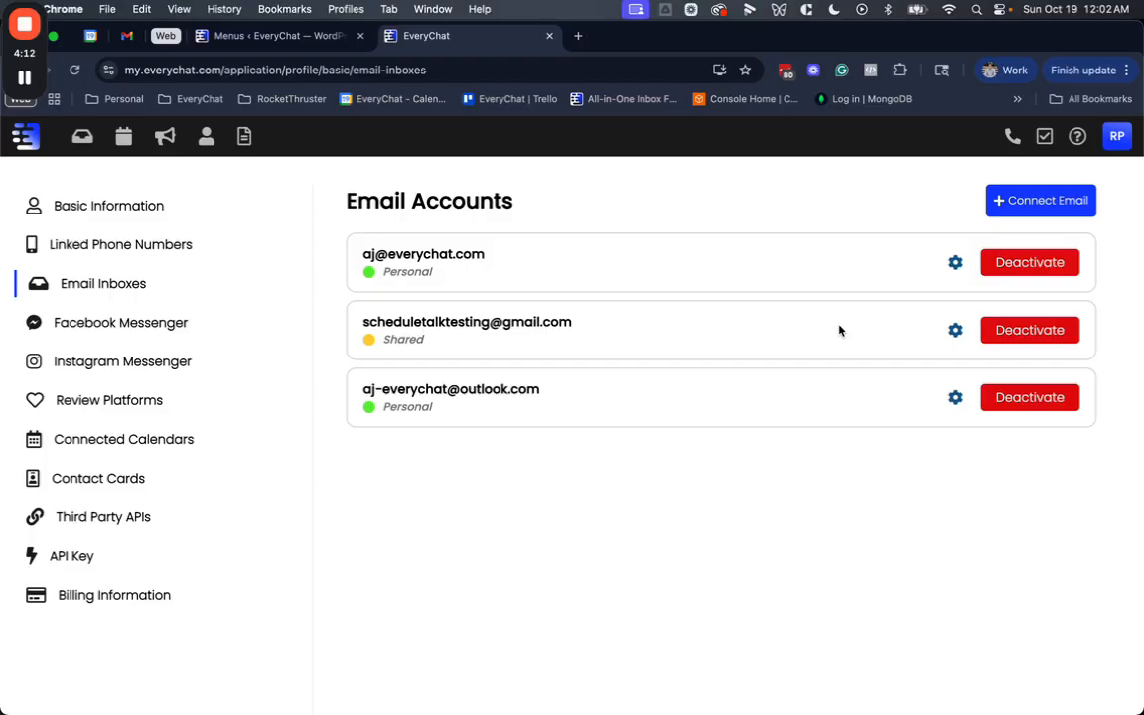
Open the shared Gmail inbox's settings and examine the Latest Activity and Needs Response email sorting methods.
left_click(953, 329)
scroll(902, 352, "down", 3)
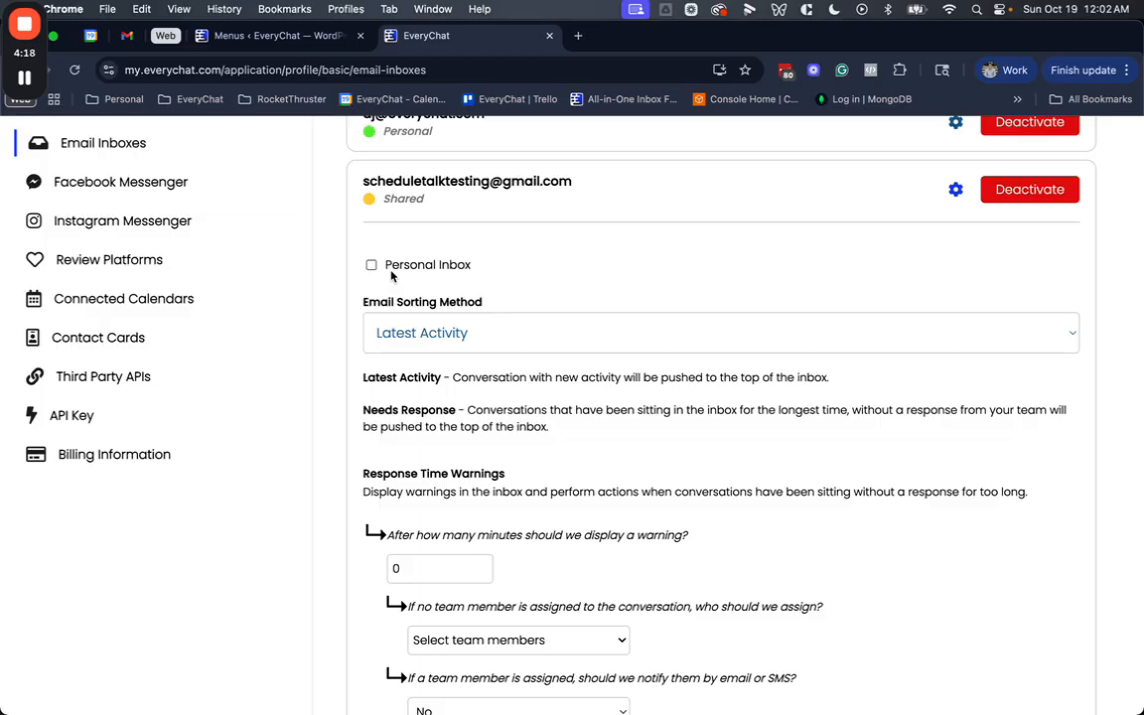
scroll(391, 276, "down", 1)
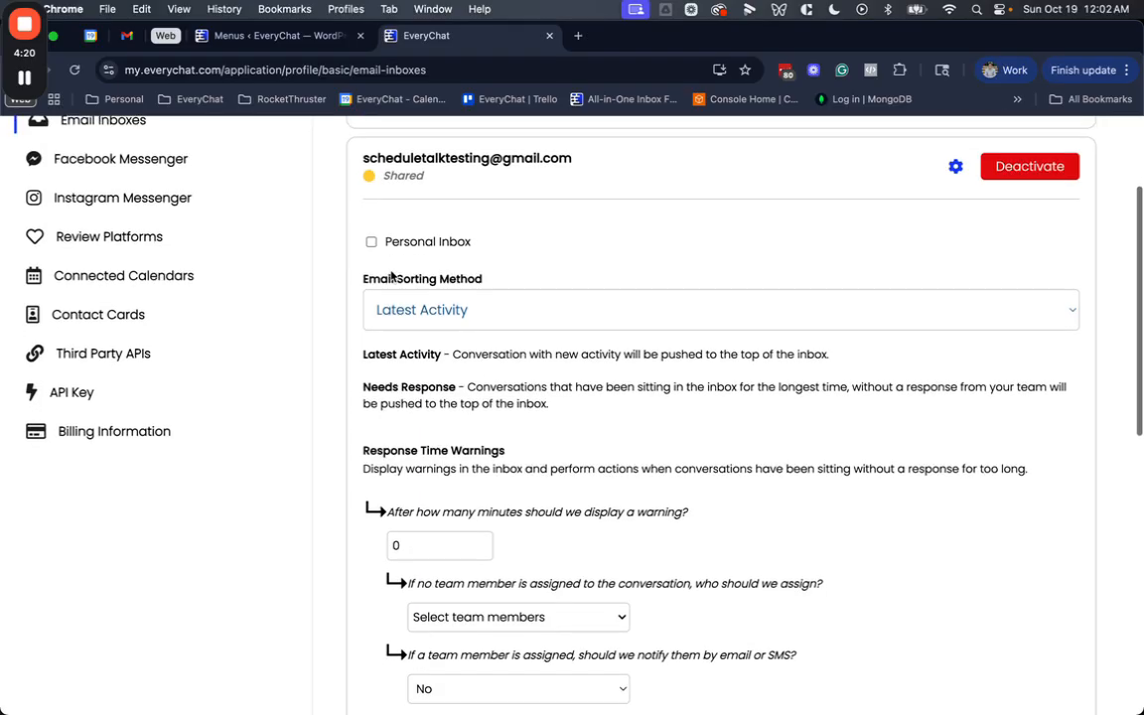
scroll(391, 276, "down", 2)
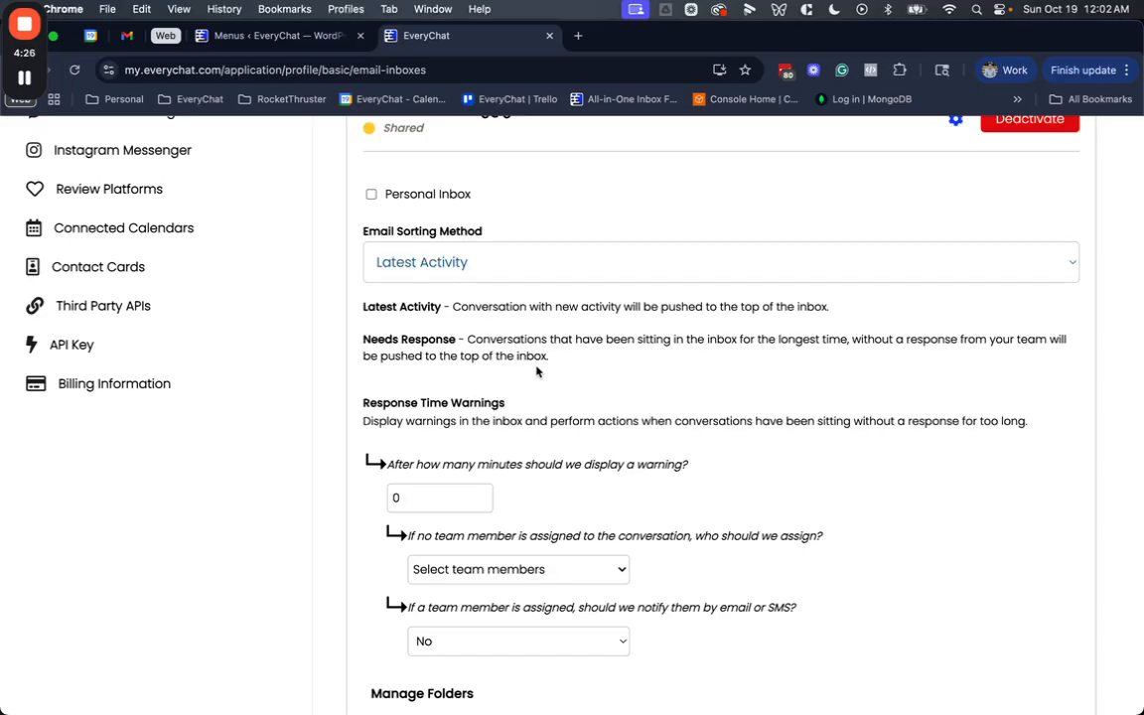
left_click_drag(565, 360, 349, 298)
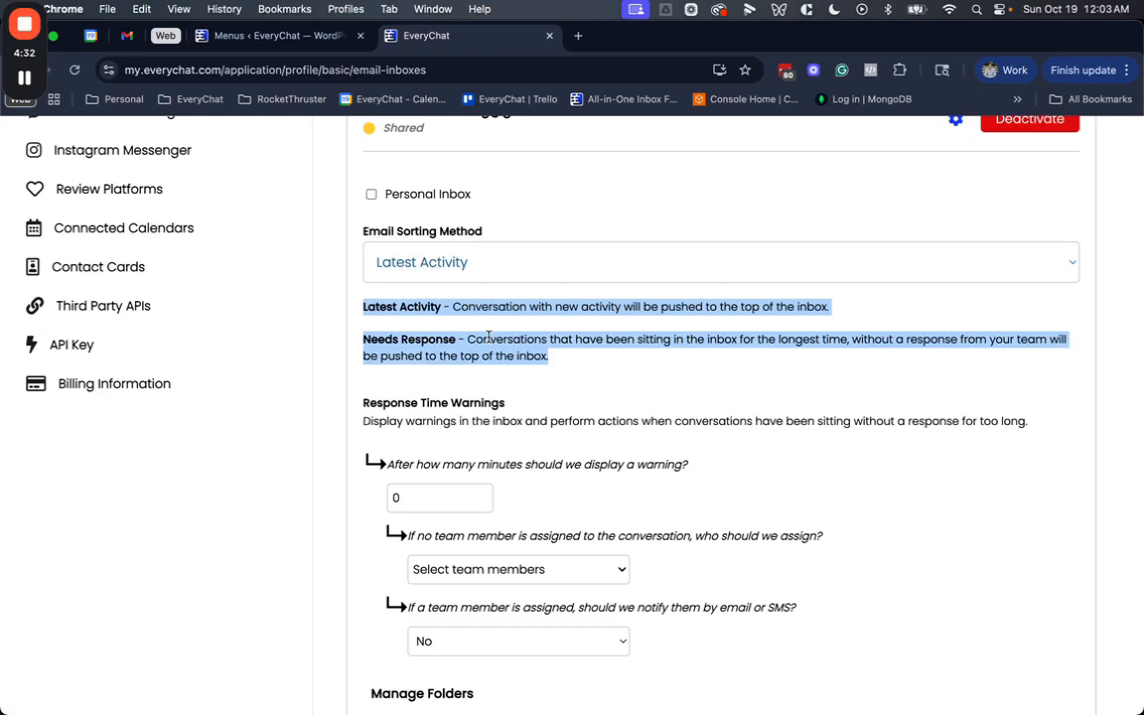
left_click(442, 261)
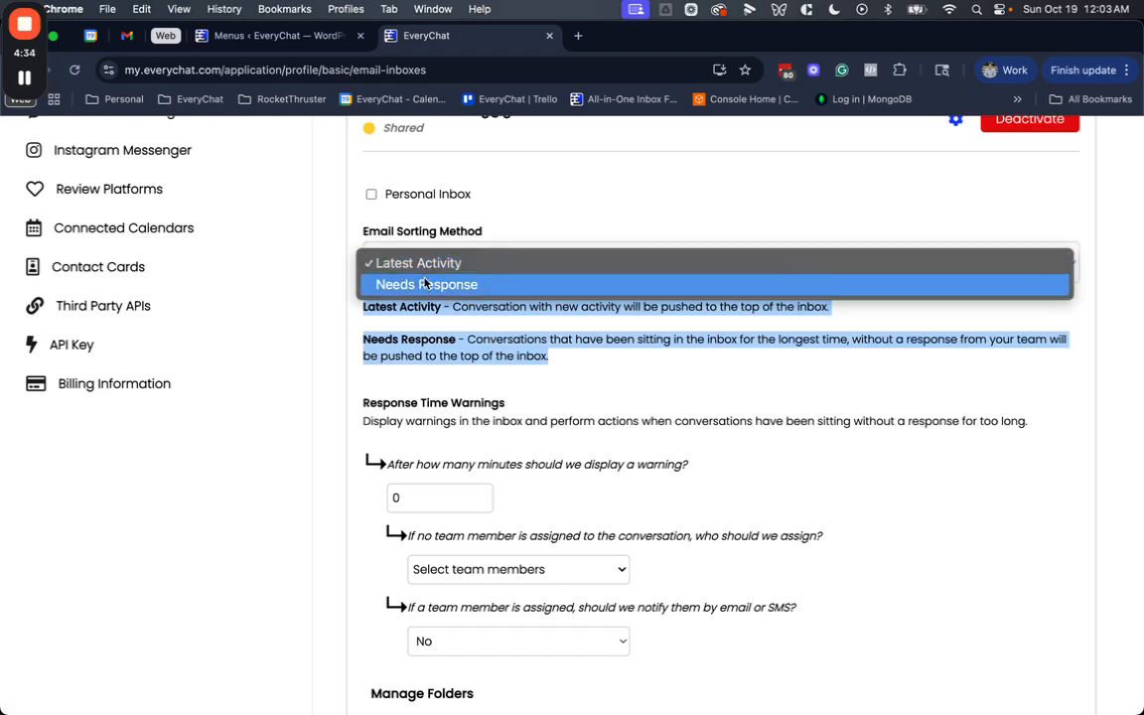
left_click(328, 340)
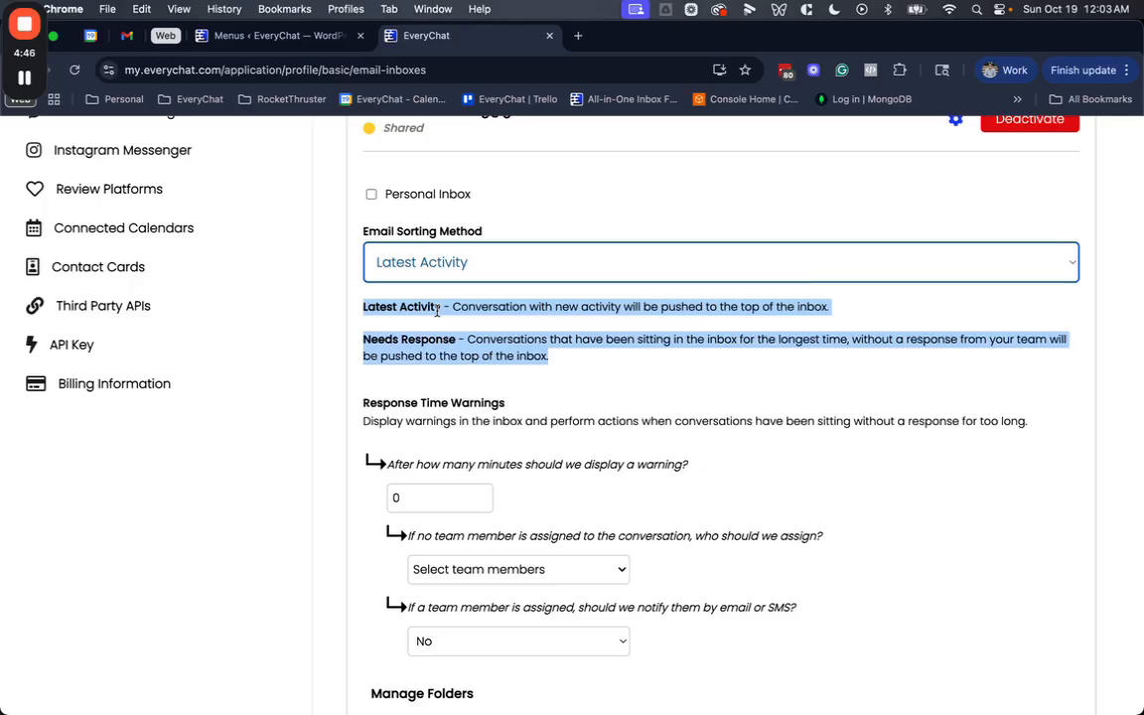
left_click(447, 340)
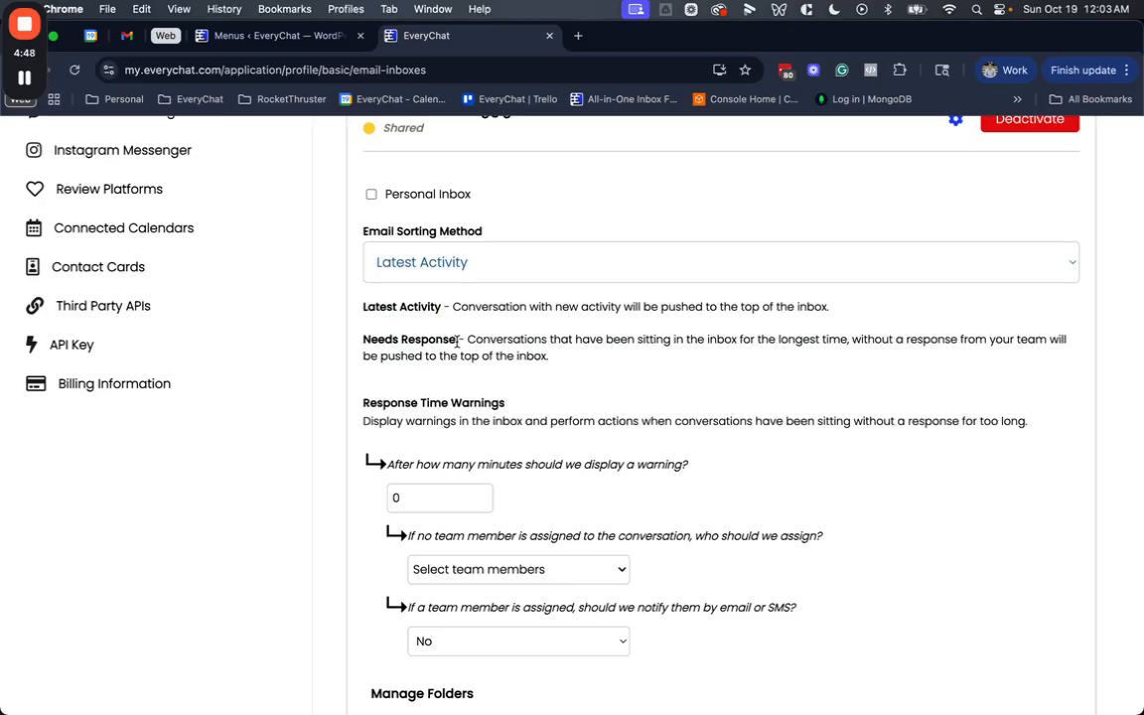
left_click_drag(451, 340, 361, 340)
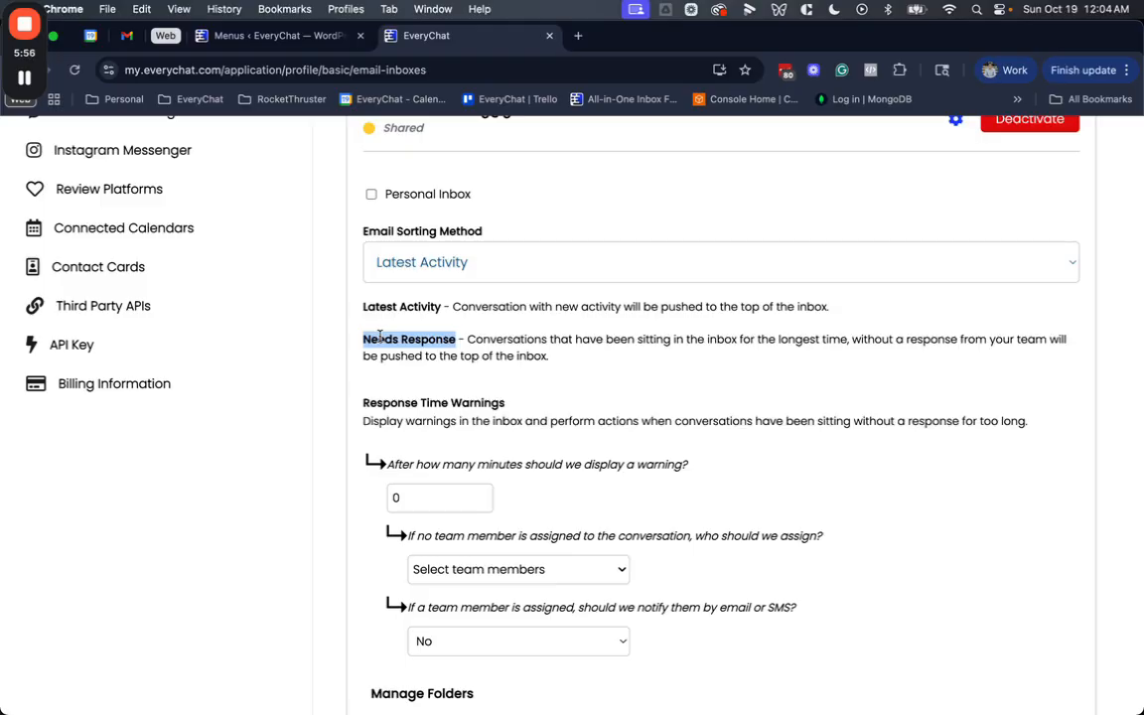
left_click(379, 338)
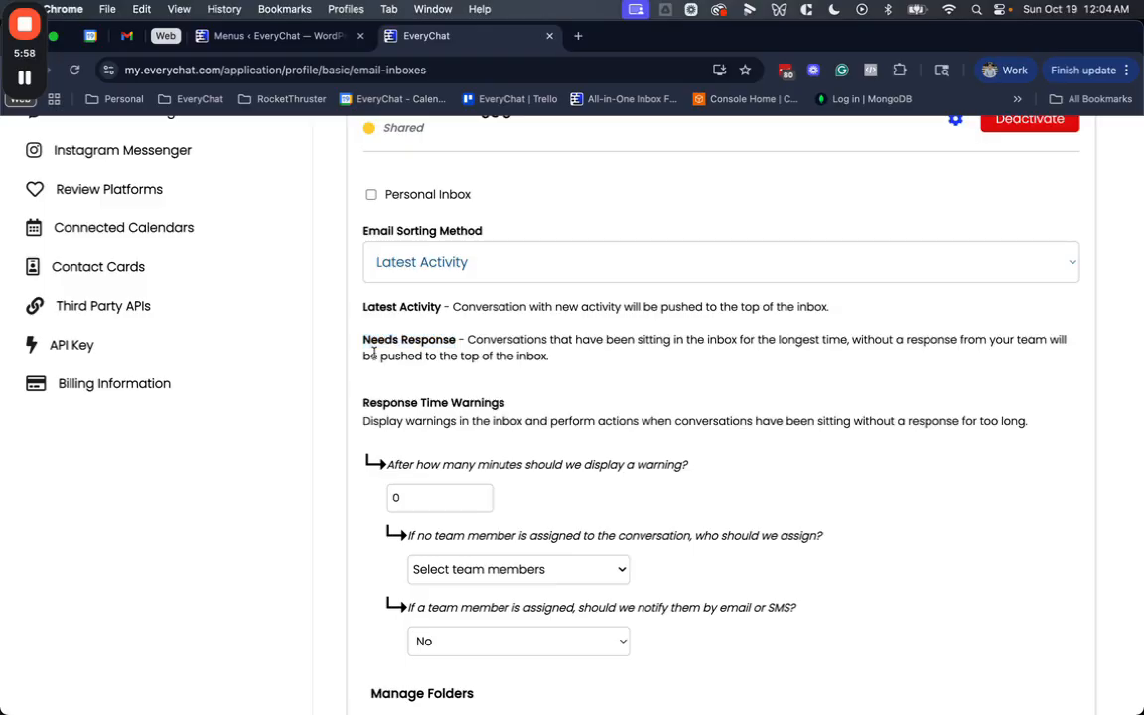
Set the shared inbox's response time warning to display after 120 minutes.
scroll(390, 362, "down", 3)
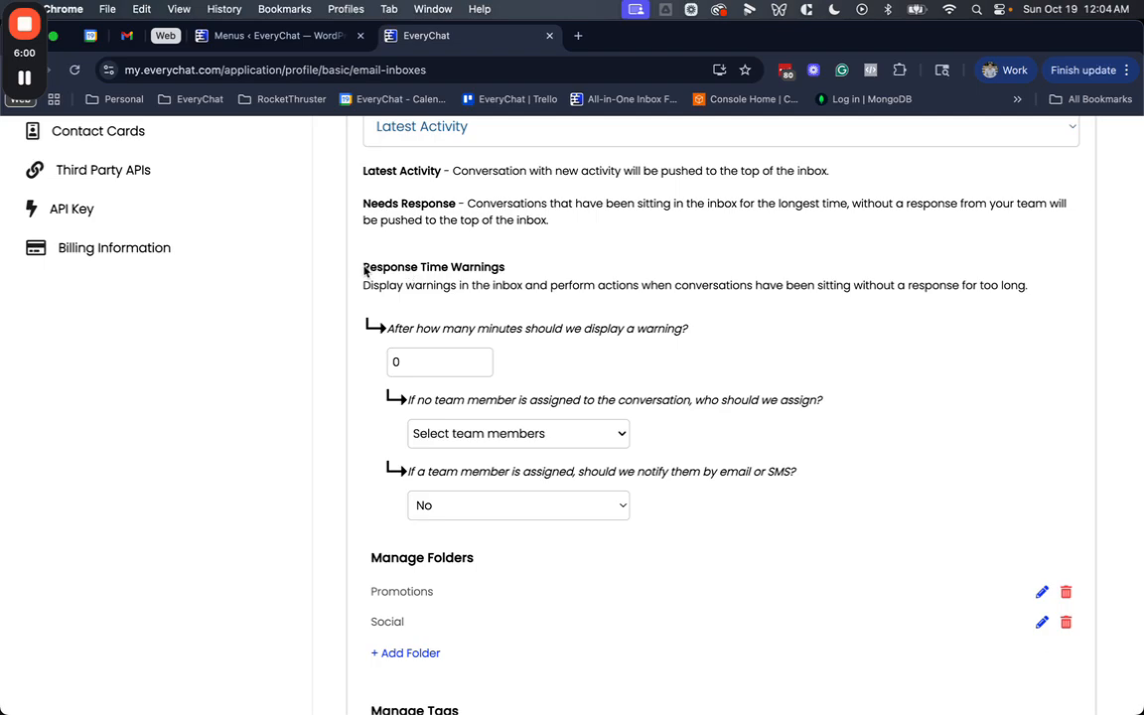
left_click_drag(363, 265, 504, 267)
left_click(537, 282)
left_click(417, 360)
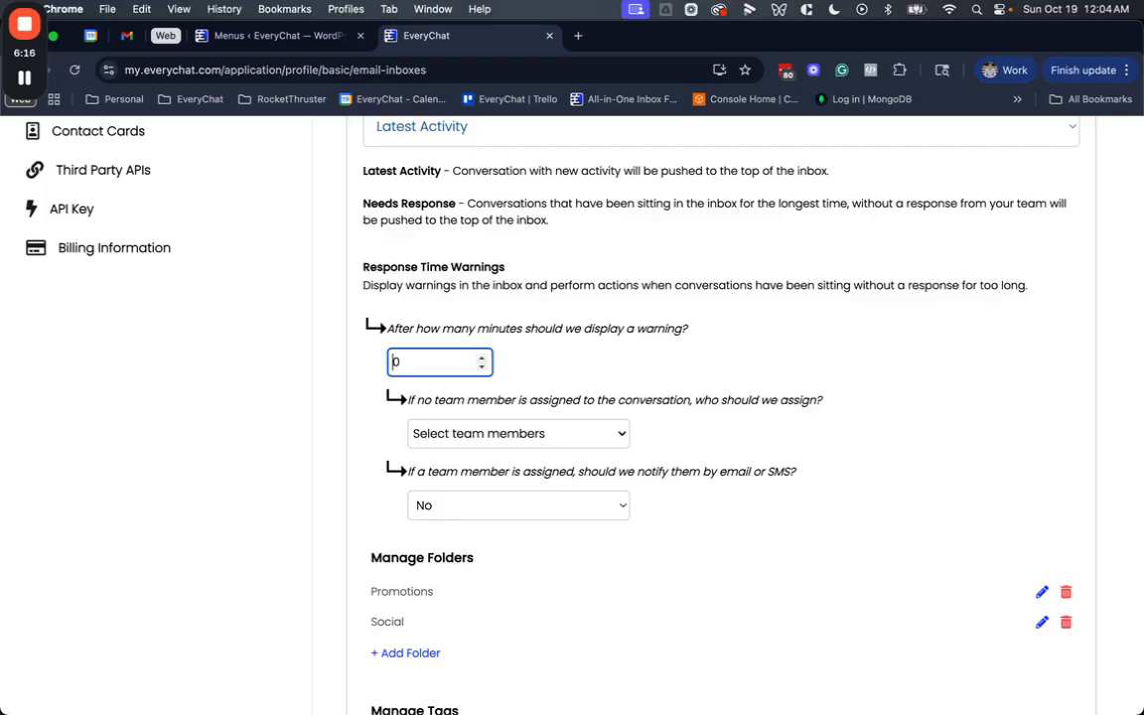
key("BackSpace")
type("120")
left_click(387, 375)
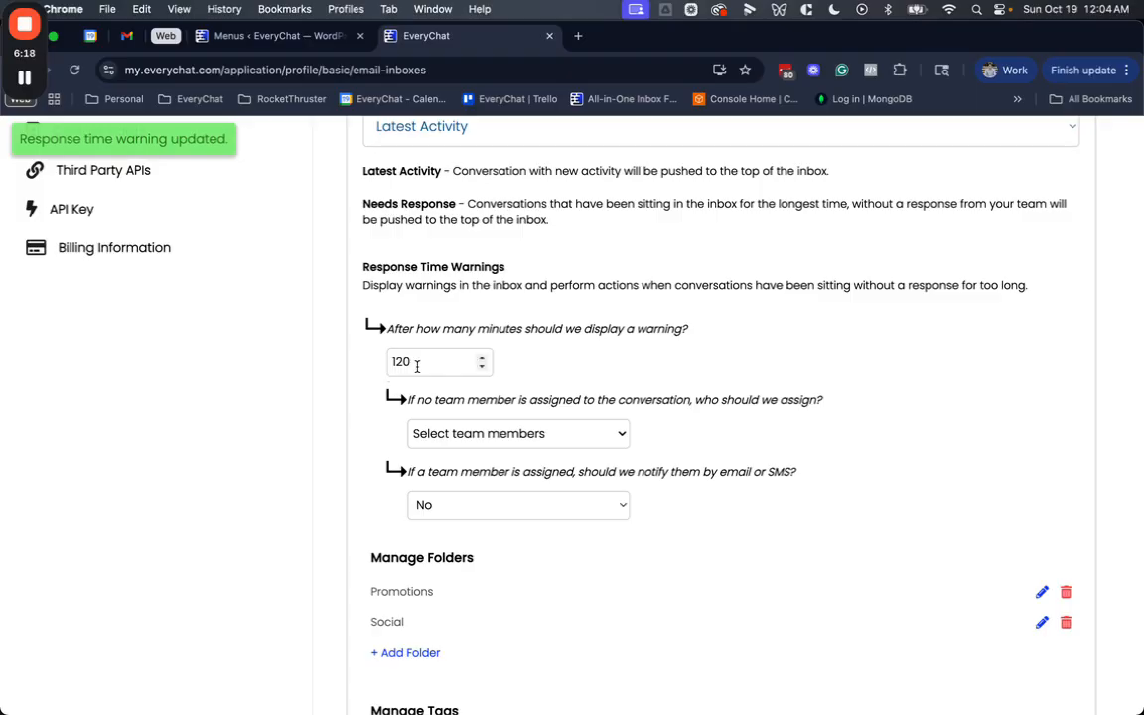
Examine the response time warning options for assigning unassigned conversations to team members and for notifying assigned members by email or SMS.
scroll(422, 378, "down", 1)
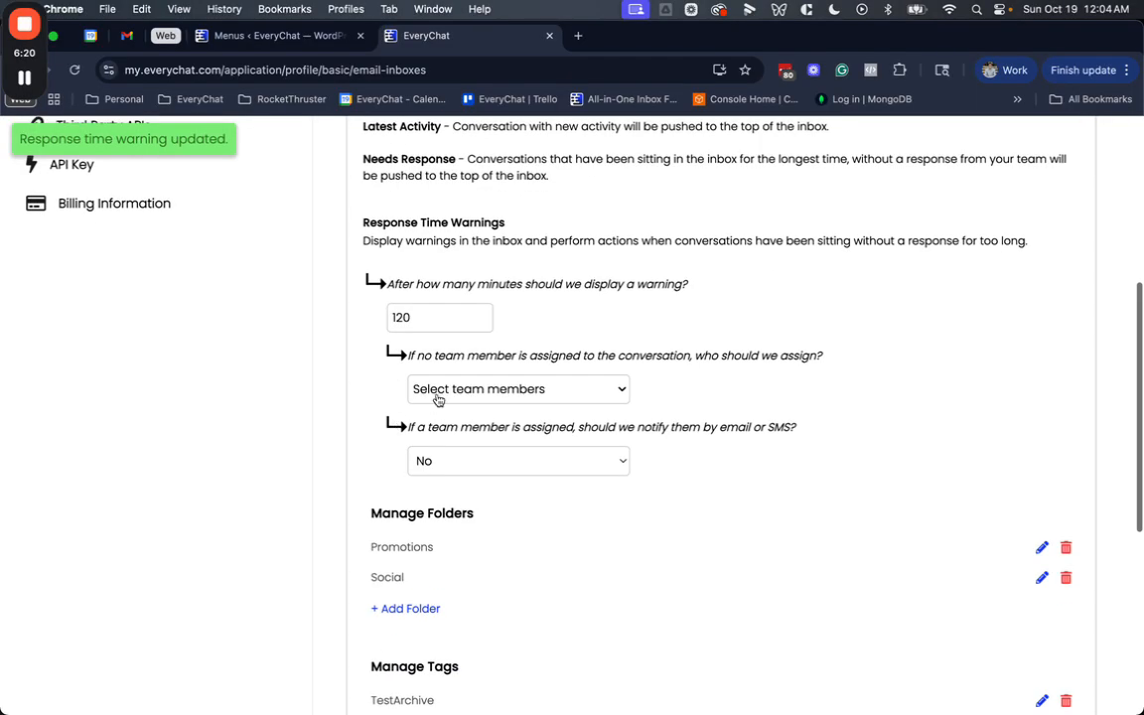
left_click(444, 399)
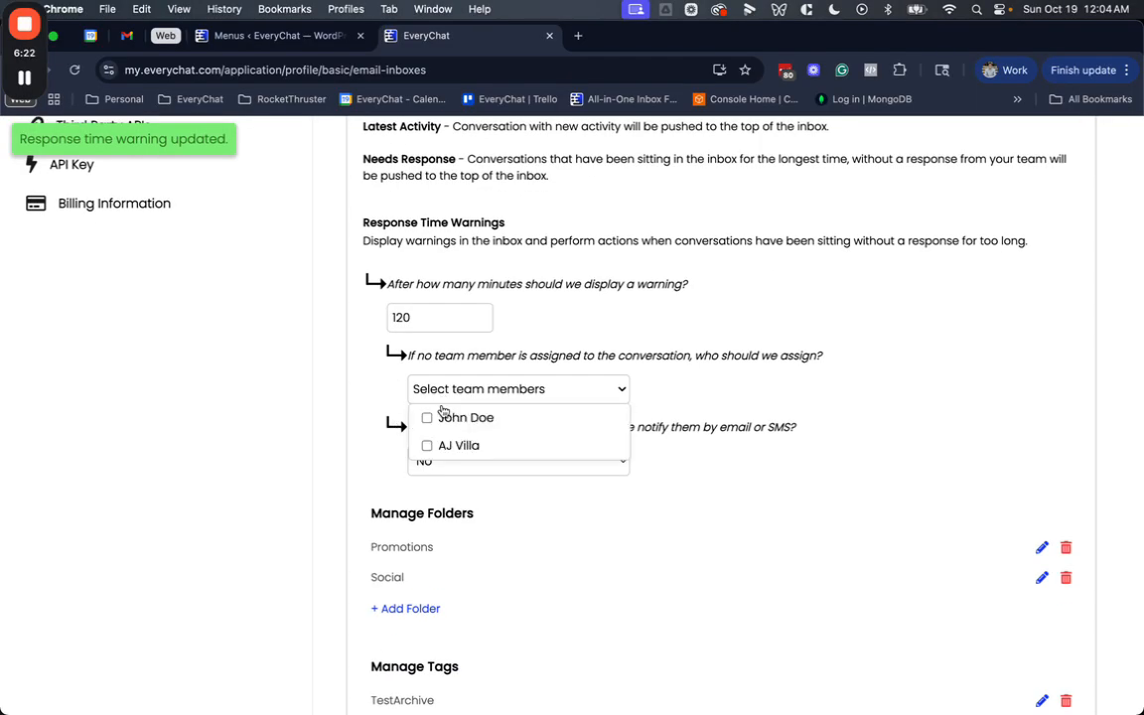
scroll(444, 417, "down", 1)
scroll(443, 427, "down", 1)
left_click(377, 355)
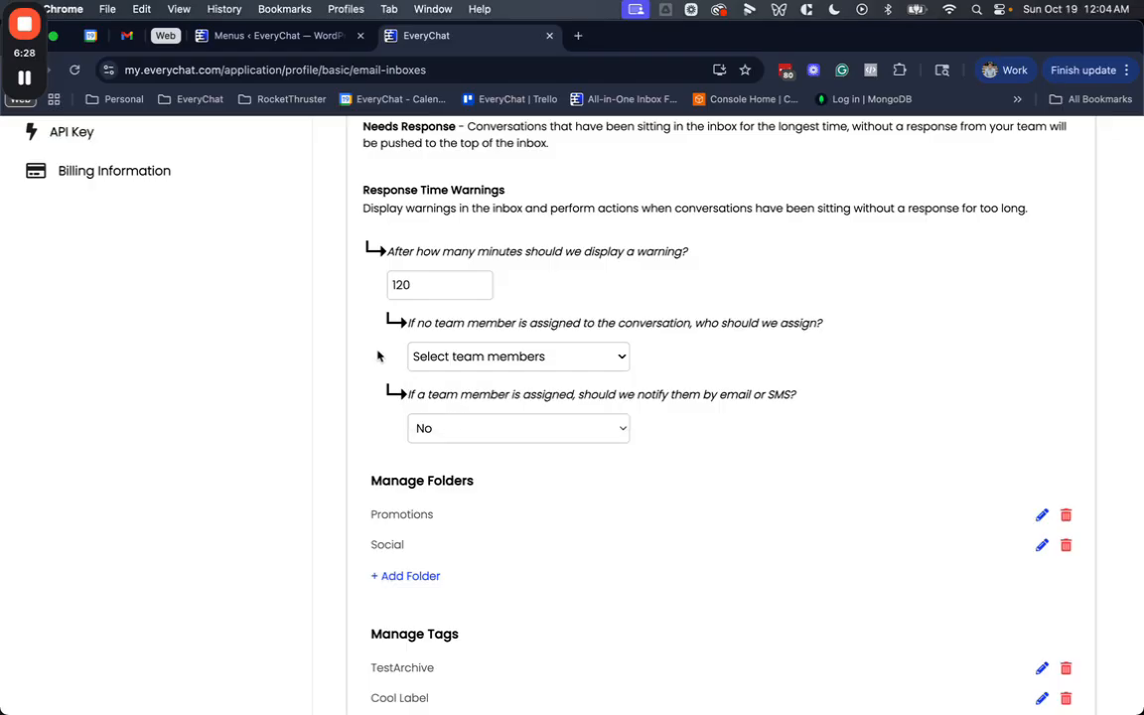
left_click(413, 357)
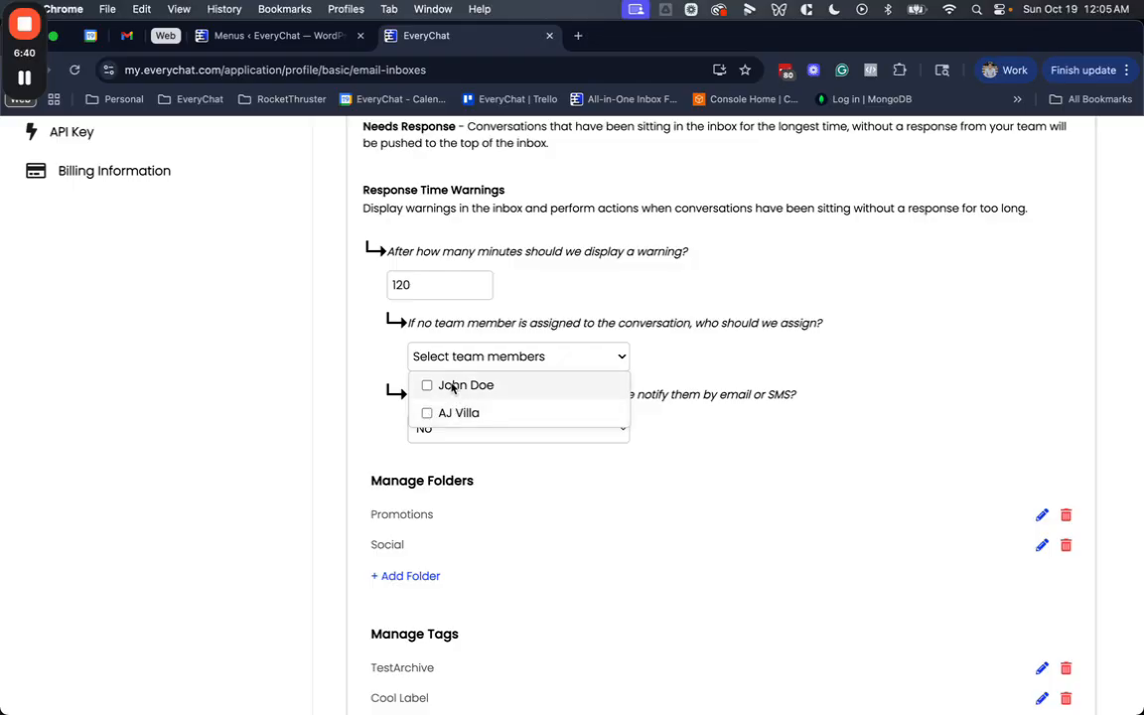
left_click(377, 353)
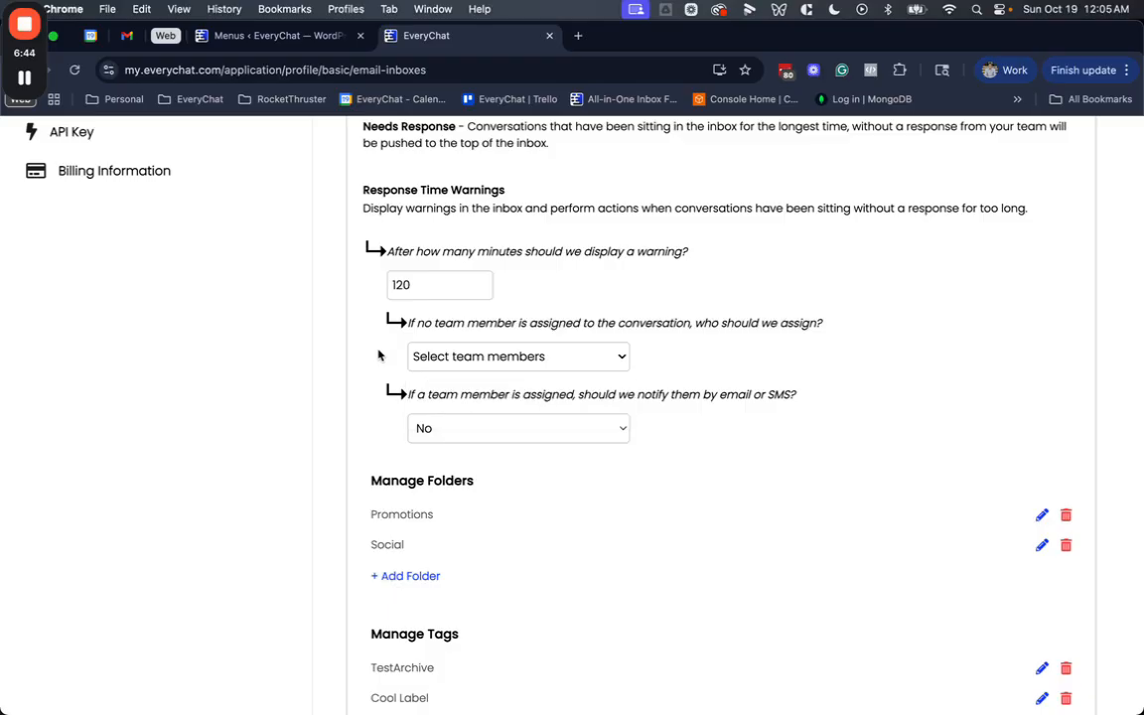
left_click(439, 357)
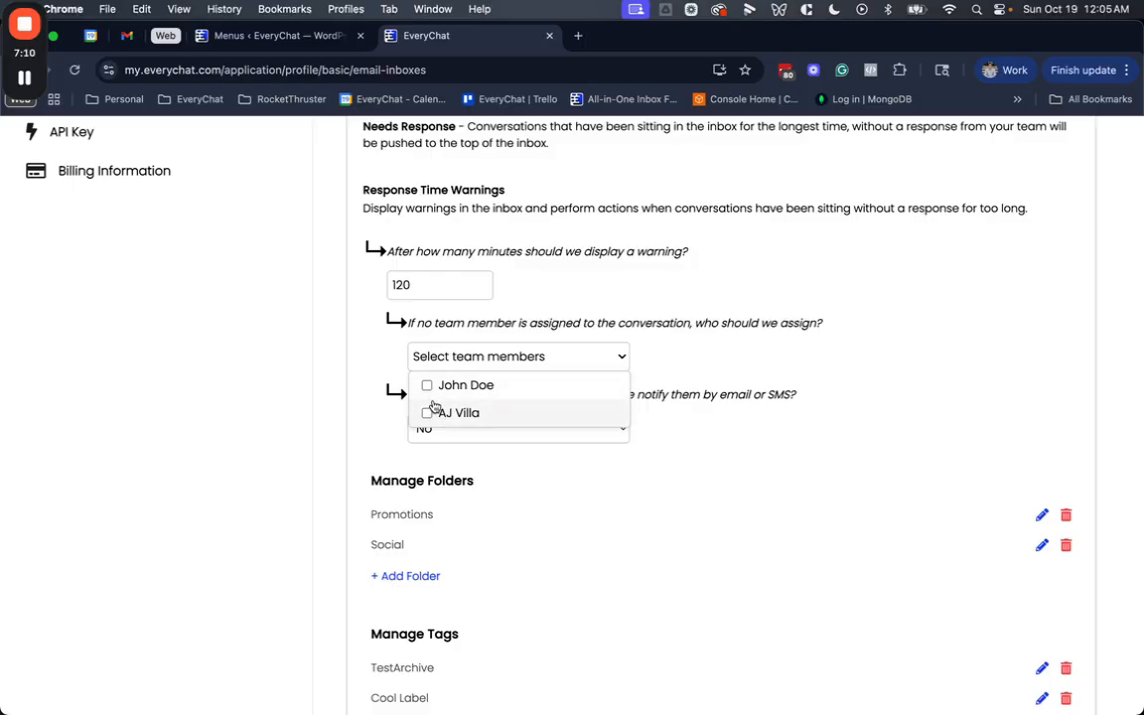
left_click(383, 356)
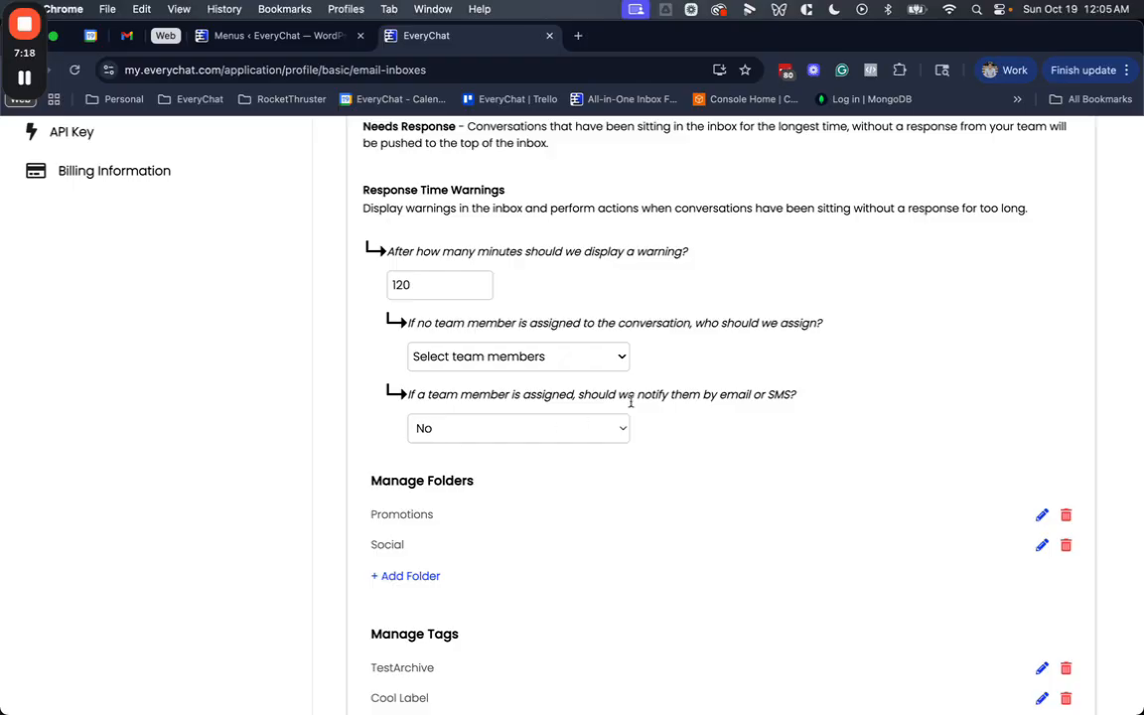
left_click_drag(791, 394, 770, 396)
double_click(729, 395)
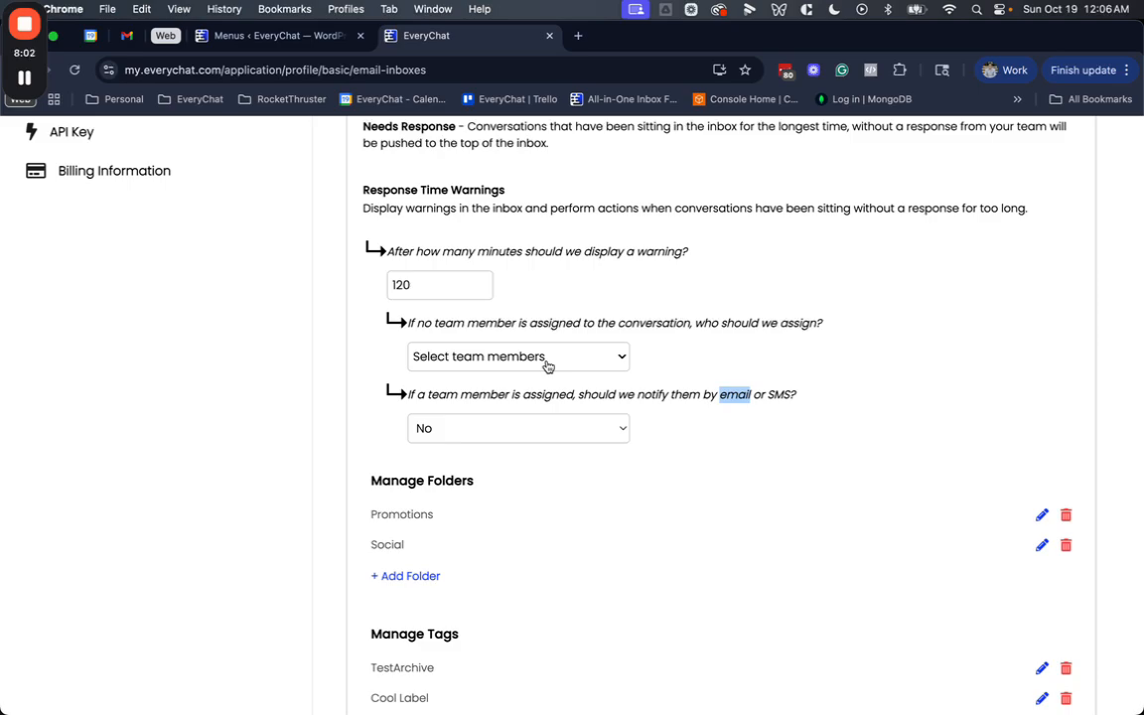
Draft a keyword rule for "quote" and examine its available actions, then cancel without saving.
scroll(547, 366, "down", 5)
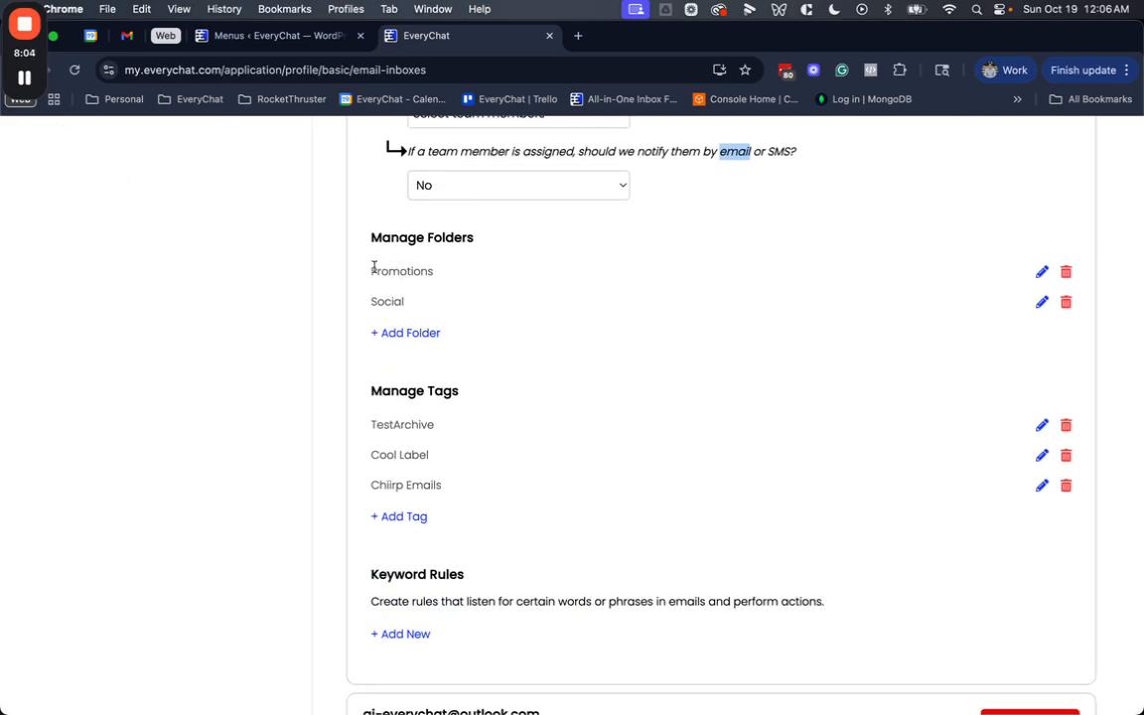
scroll(343, 342, "down", 1)
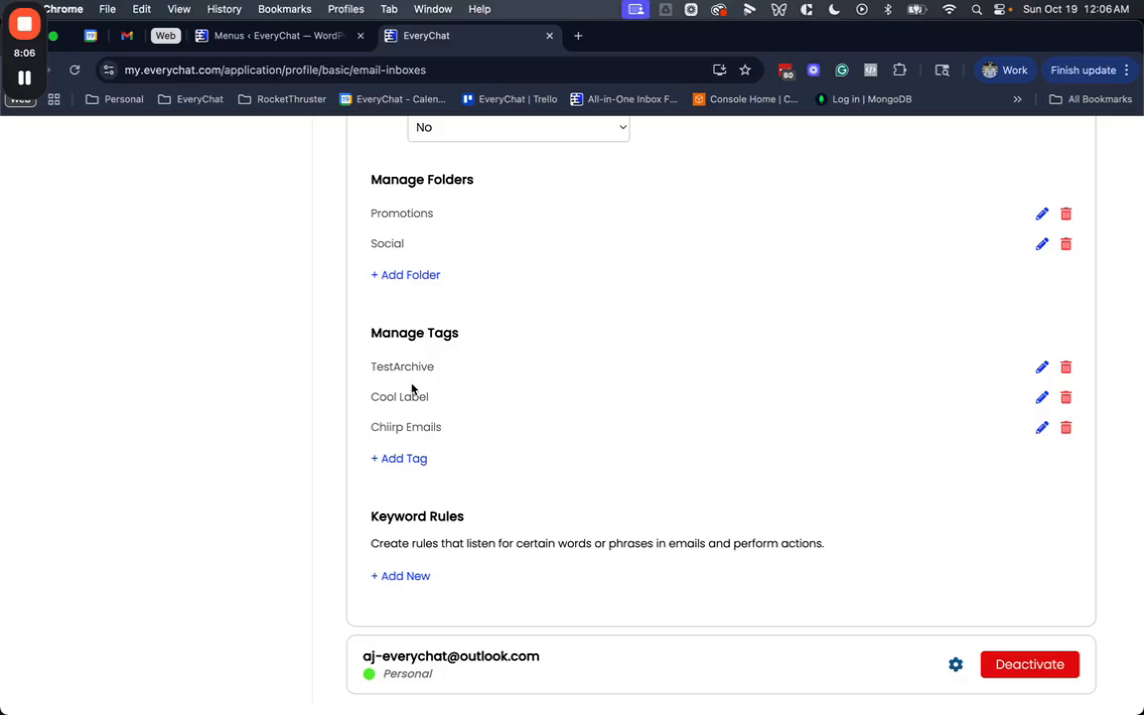
scroll(413, 389, "down", 2)
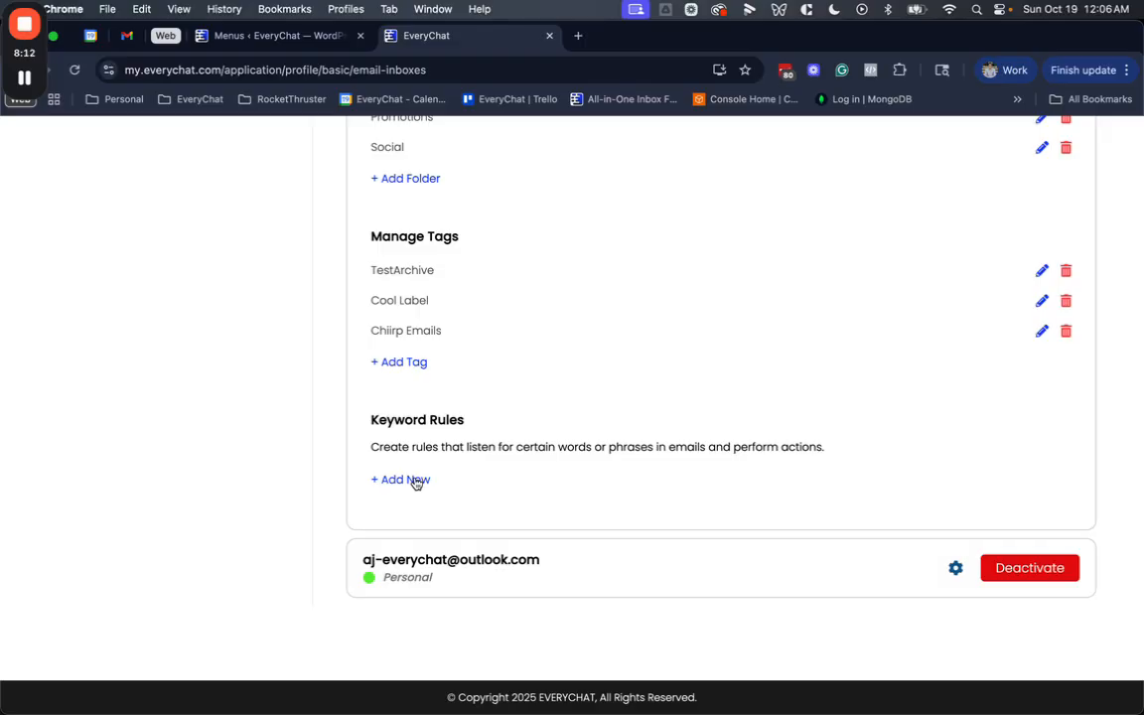
left_click(416, 481)
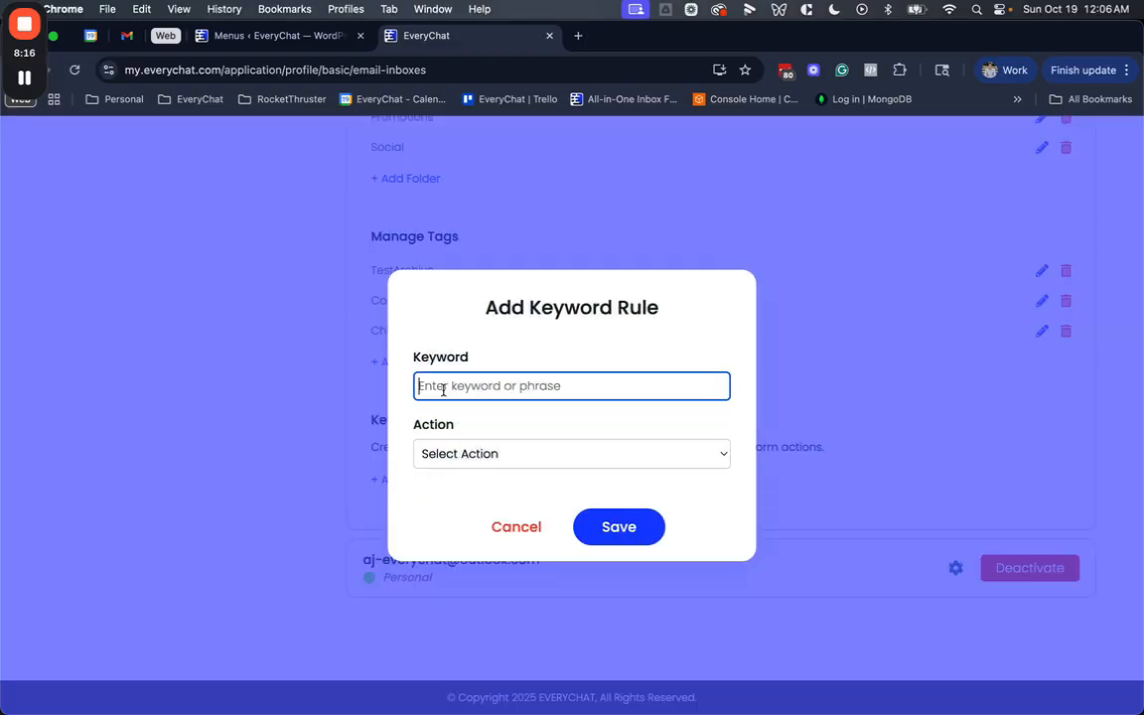
type("quote")
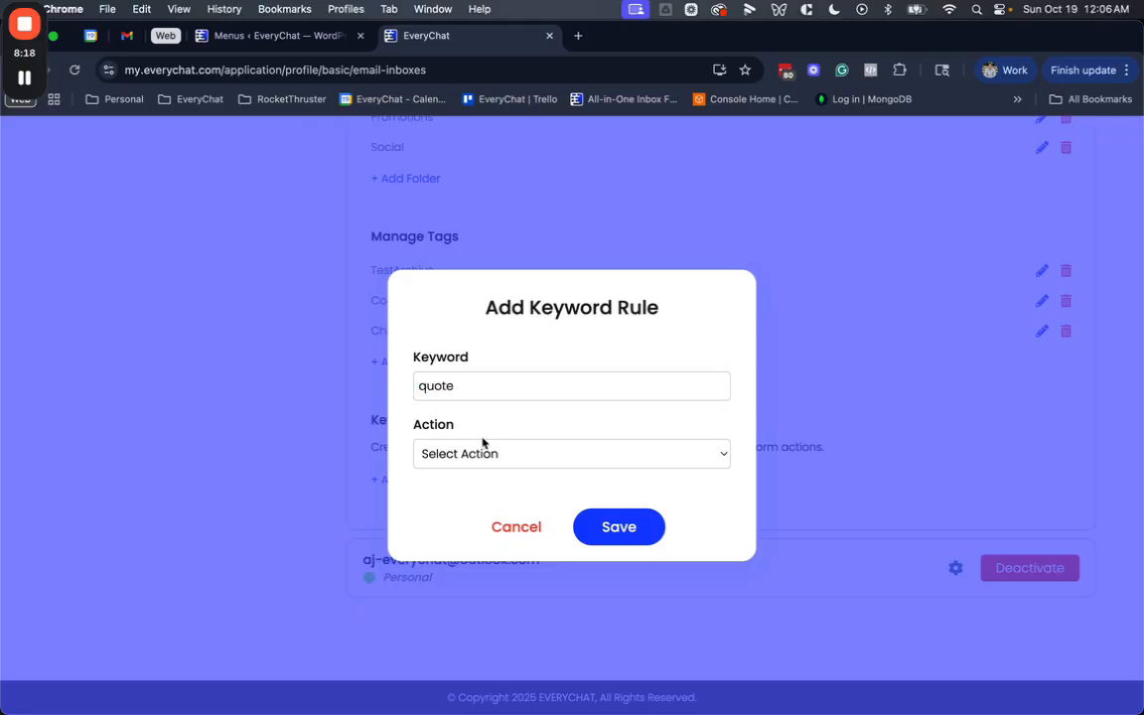
left_click(484, 449)
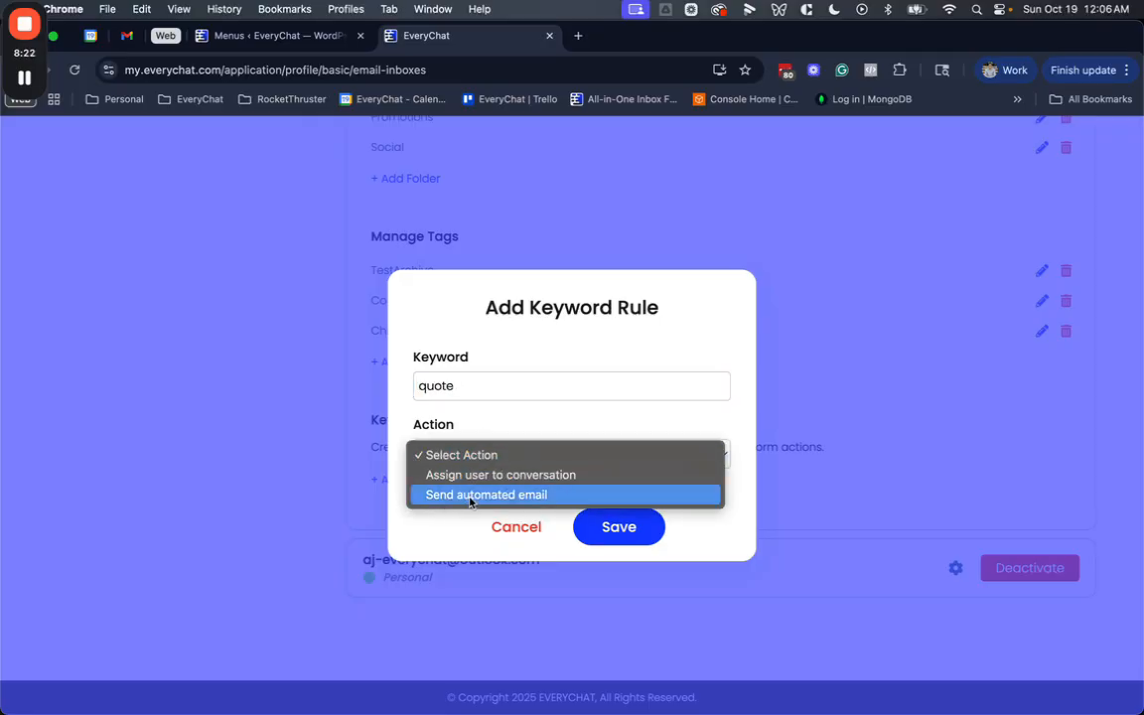
left_click(414, 327)
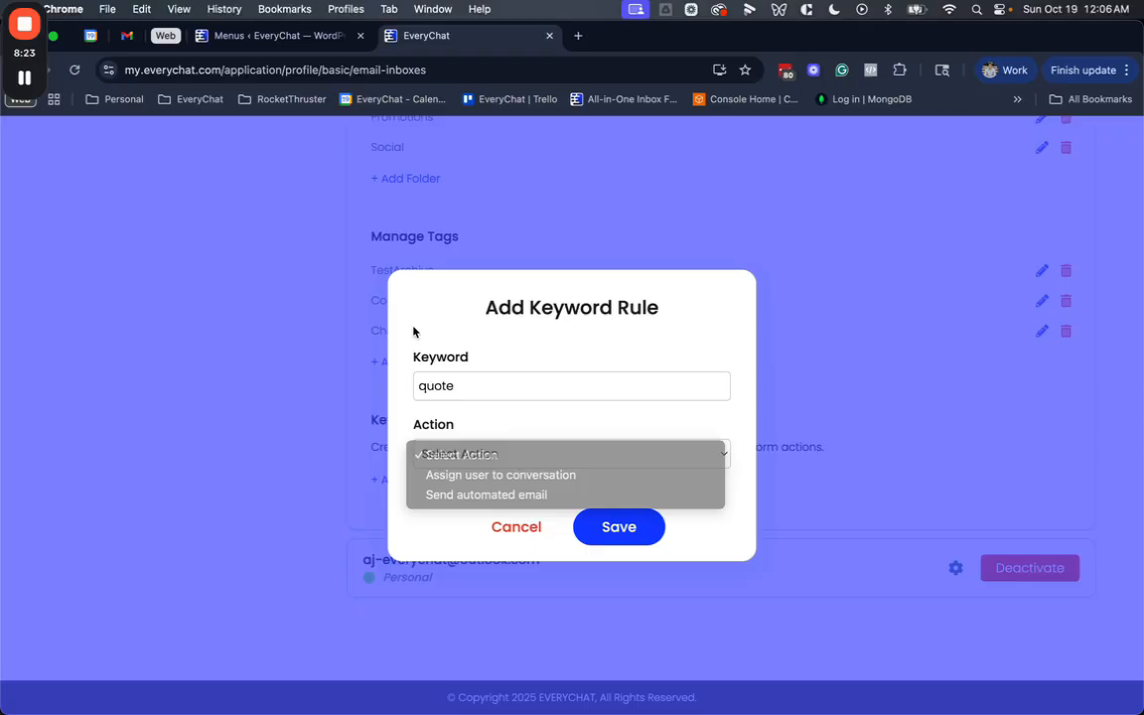
left_click(515, 526)
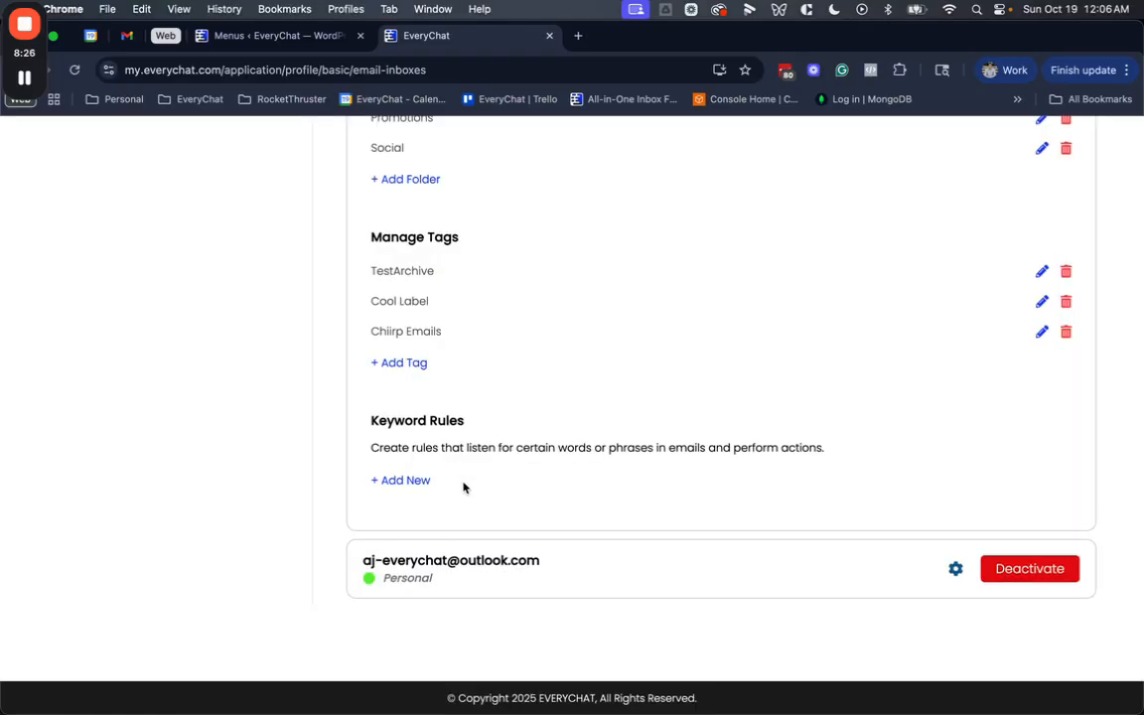
Leave the inbox settings, open the shared Gmail inbox in the messages area, and look through its imported emails.
scroll(462, 485, "up", 2)
scroll(463, 485, "up", 10)
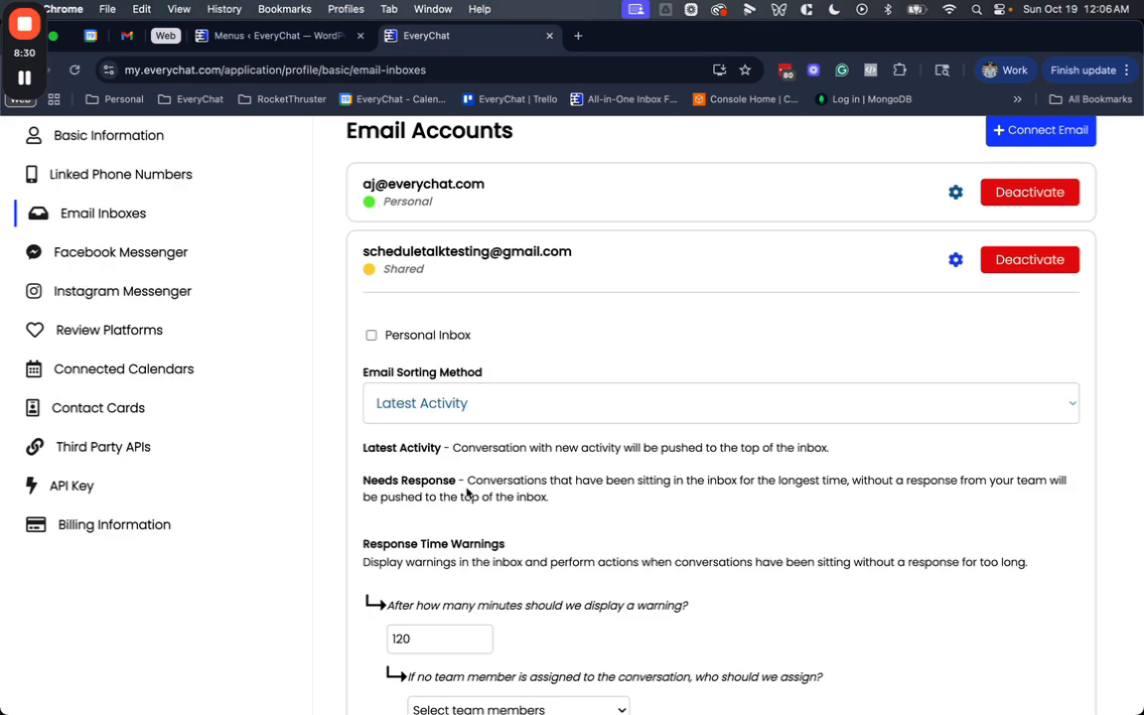
scroll(465, 487, "up", 1)
scroll(467, 492, "up", 1)
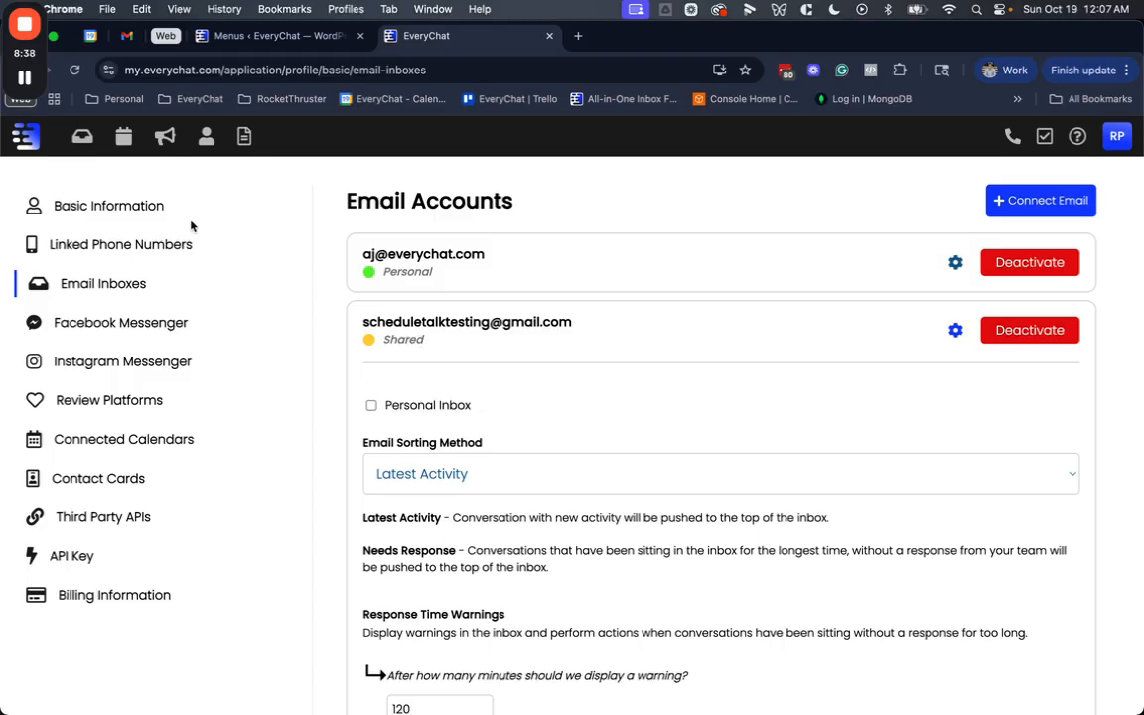
left_click(82, 139)
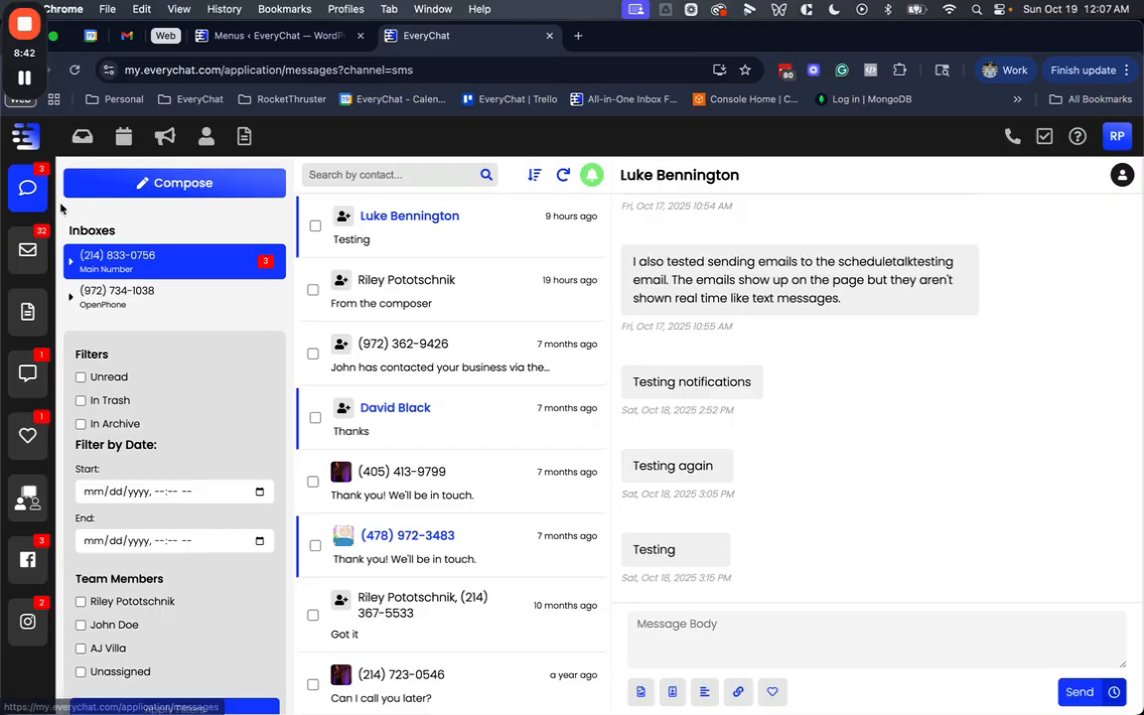
left_click(33, 256)
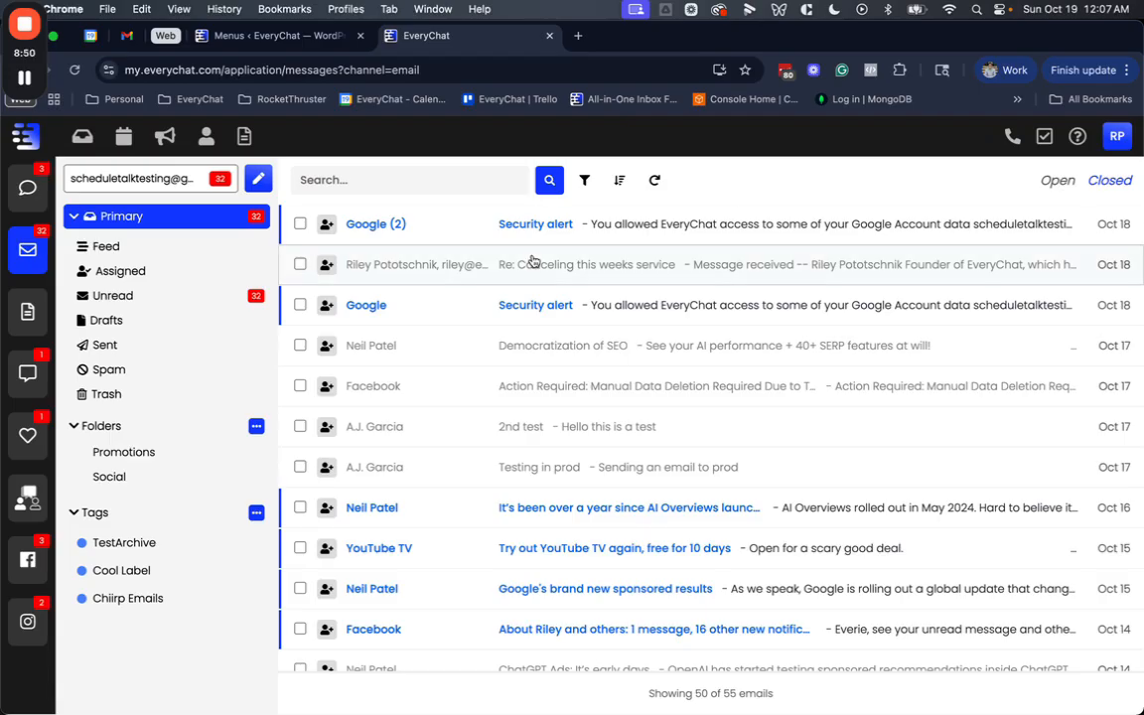
scroll(536, 248, "down", 10)
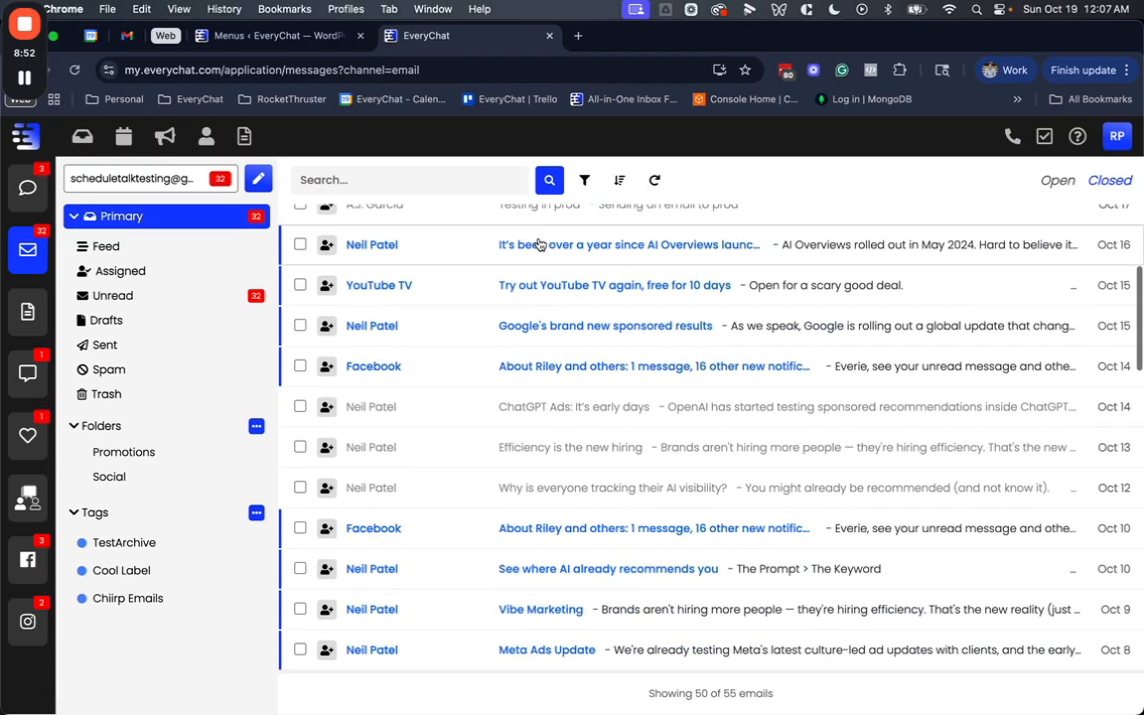
scroll(539, 244, "up", 10)
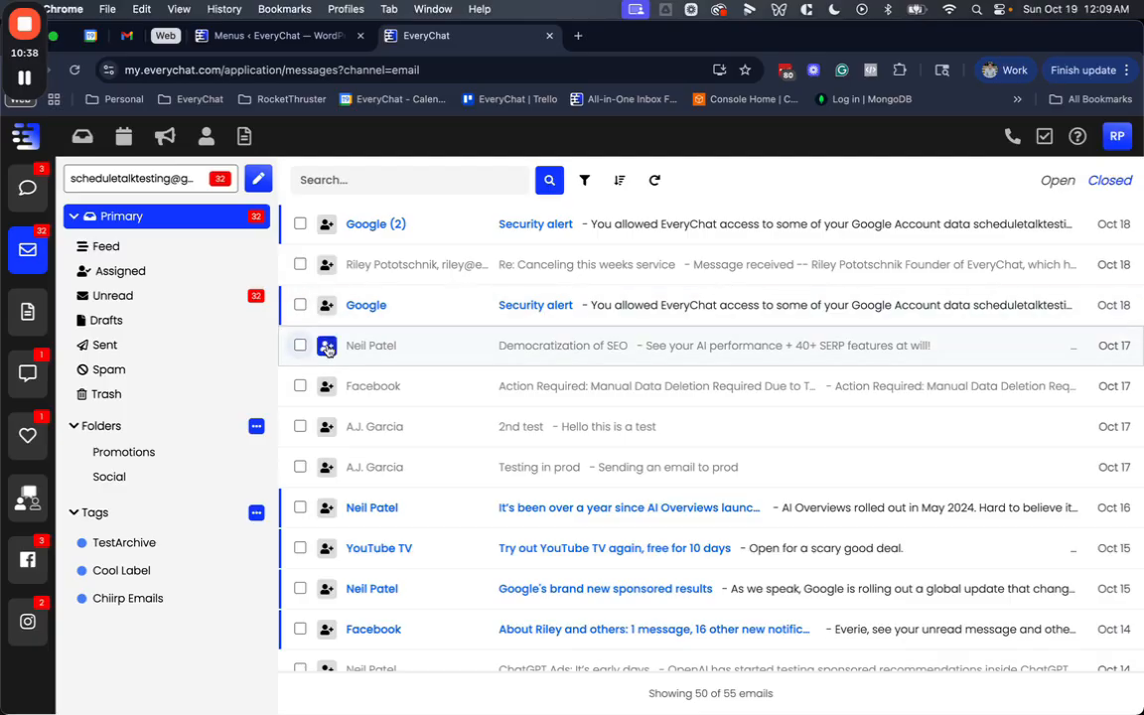
Close the Facebook data deletion email, check the Closed list, and return to the Open emails.
left_click(389, 400)
scroll(390, 407, "down", 5)
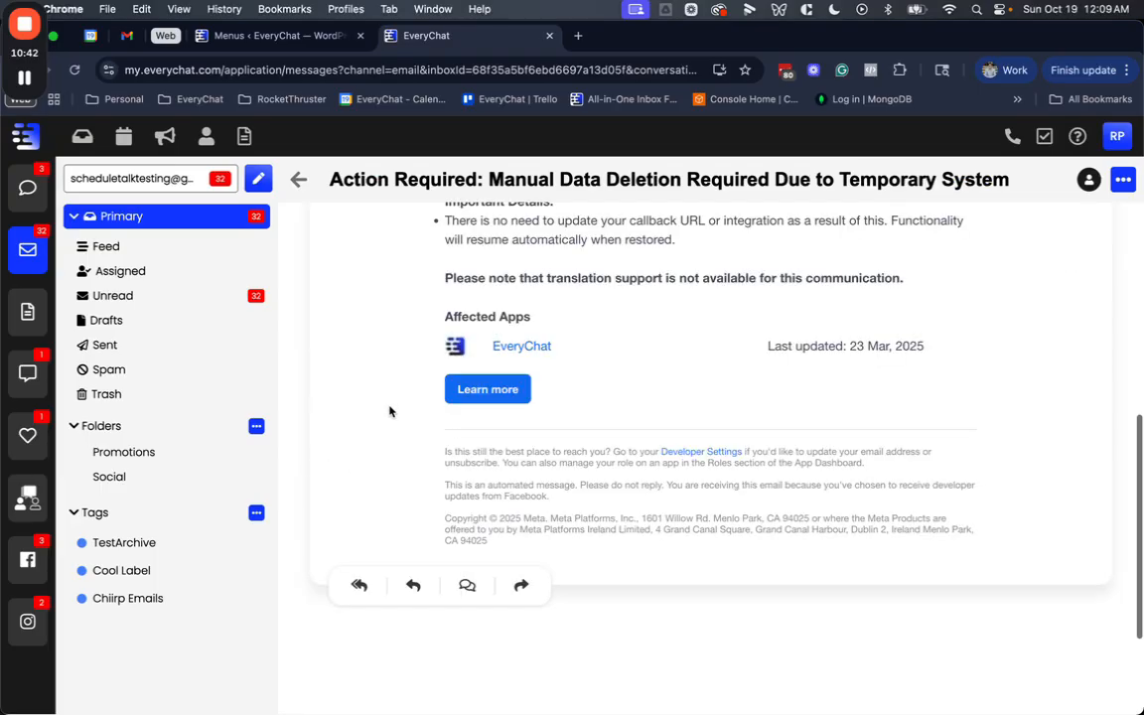
left_click(1122, 181)
left_click(1008, 212)
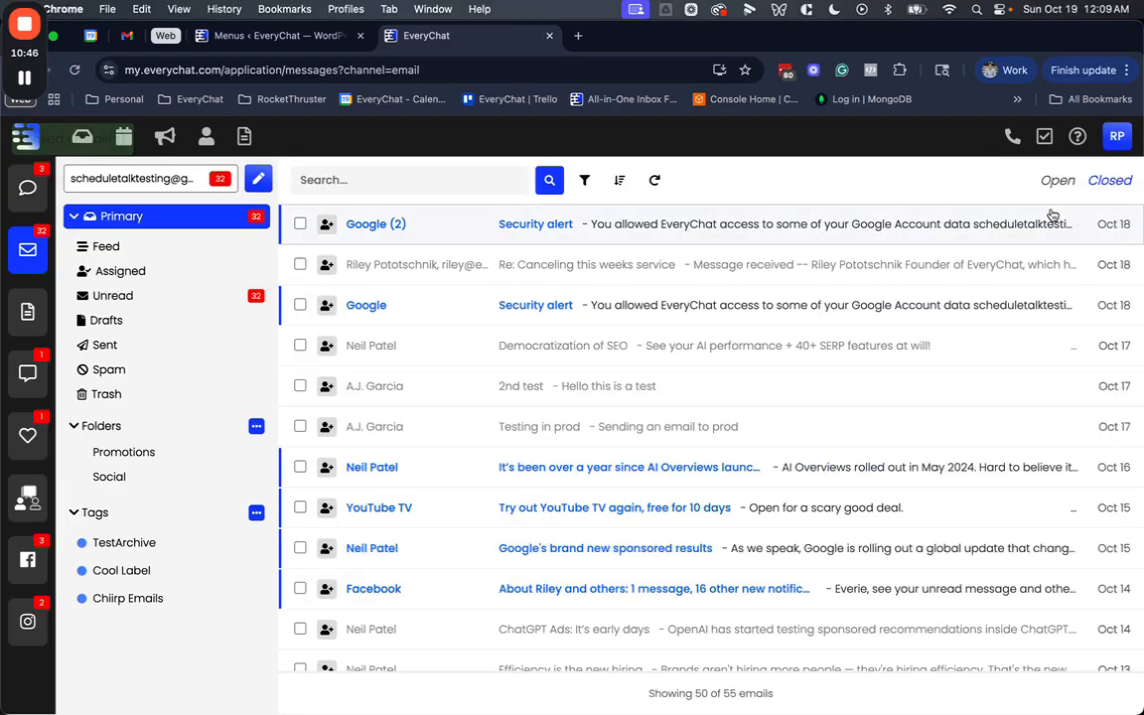
left_click(1108, 182)
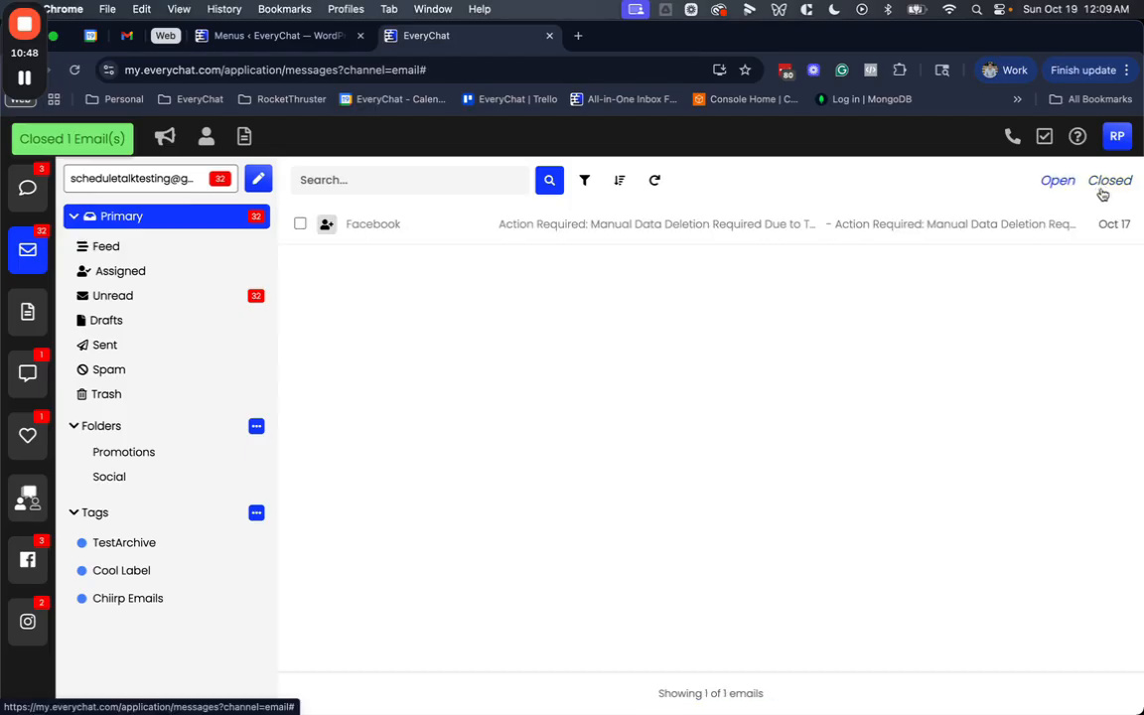
left_click(1051, 181)
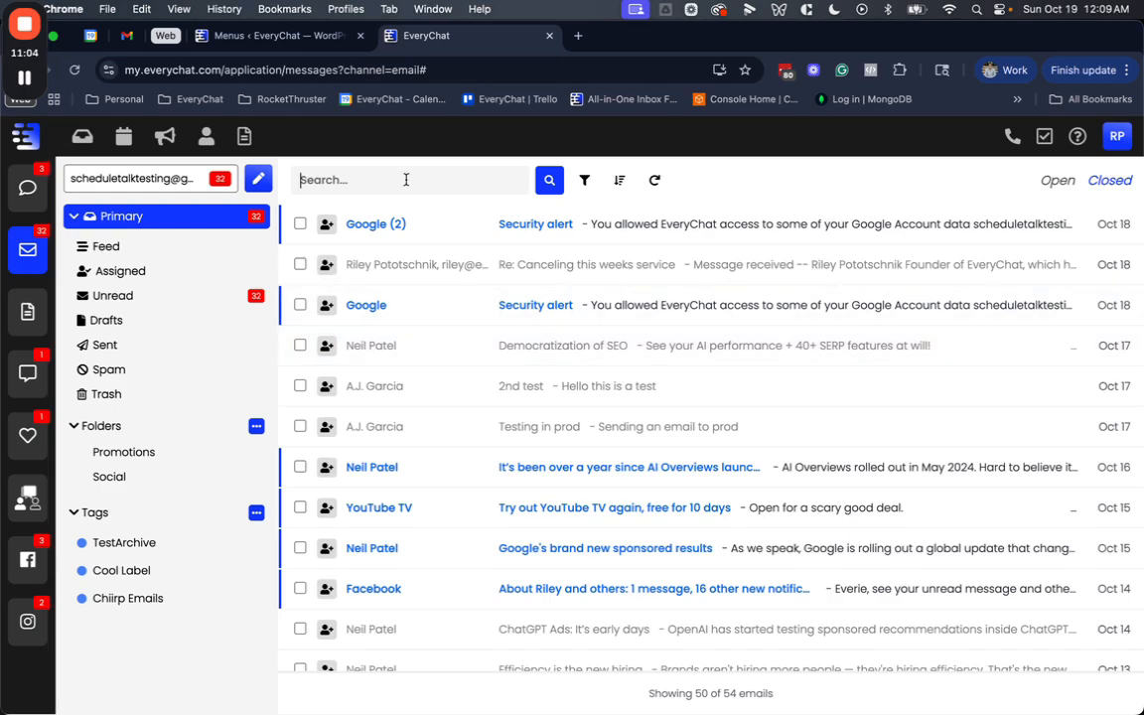
Examine the inbox filters for date, tags, team member assignment and response time warning.
left_click(343, 177)
left_click(584, 180)
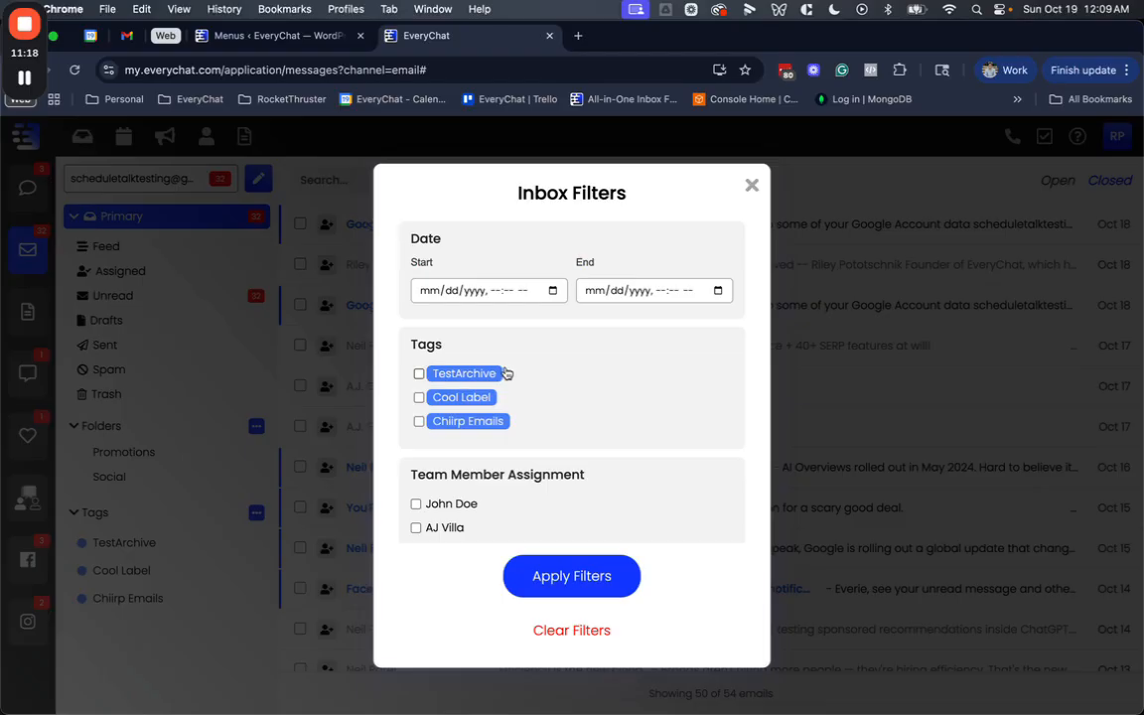
scroll(428, 516, "down", 2)
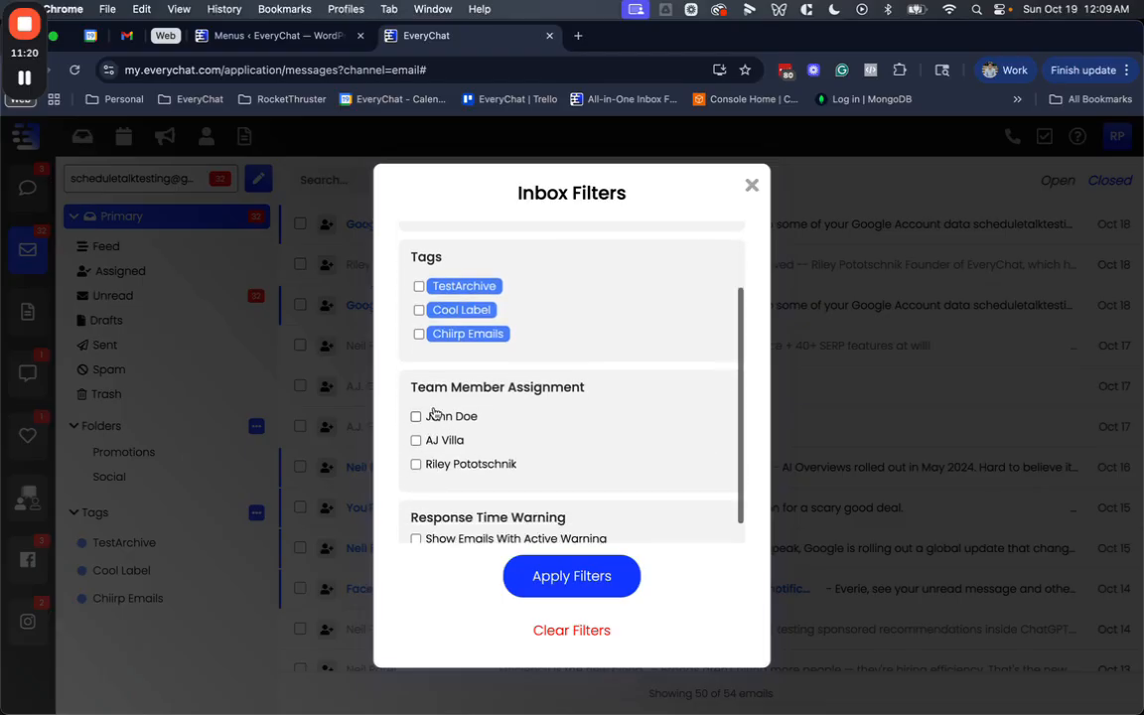
scroll(434, 449, "down", 1)
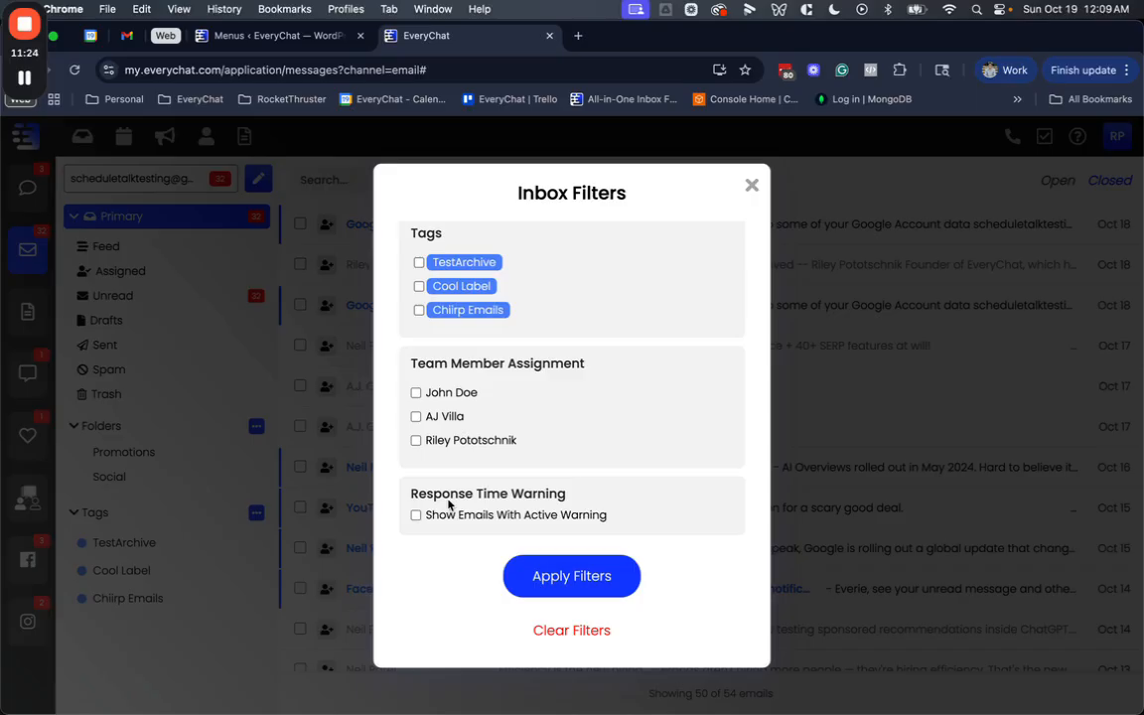
scroll(450, 505, "up", 5)
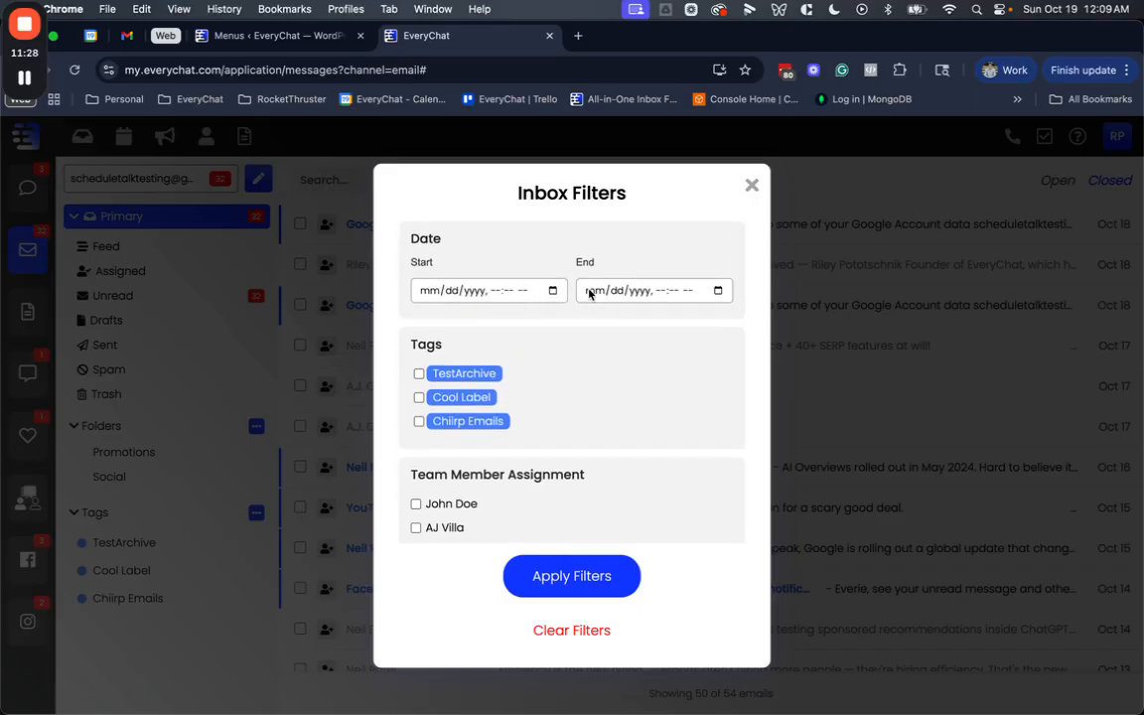
left_click(750, 186)
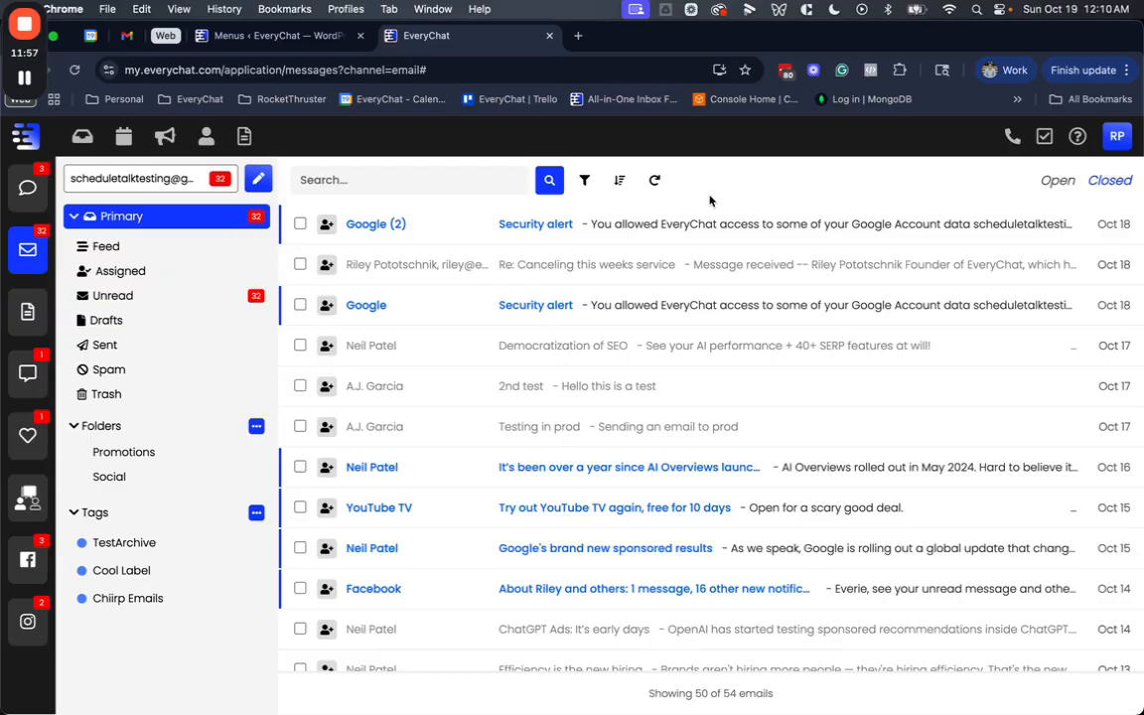
Tag the "Democratization of SEO", YouTube TV and "Re: Canceling this weeks service" emails with Cool Label, and view the emails carrying that tag.
left_click_drag(128, 563, 479, 351)
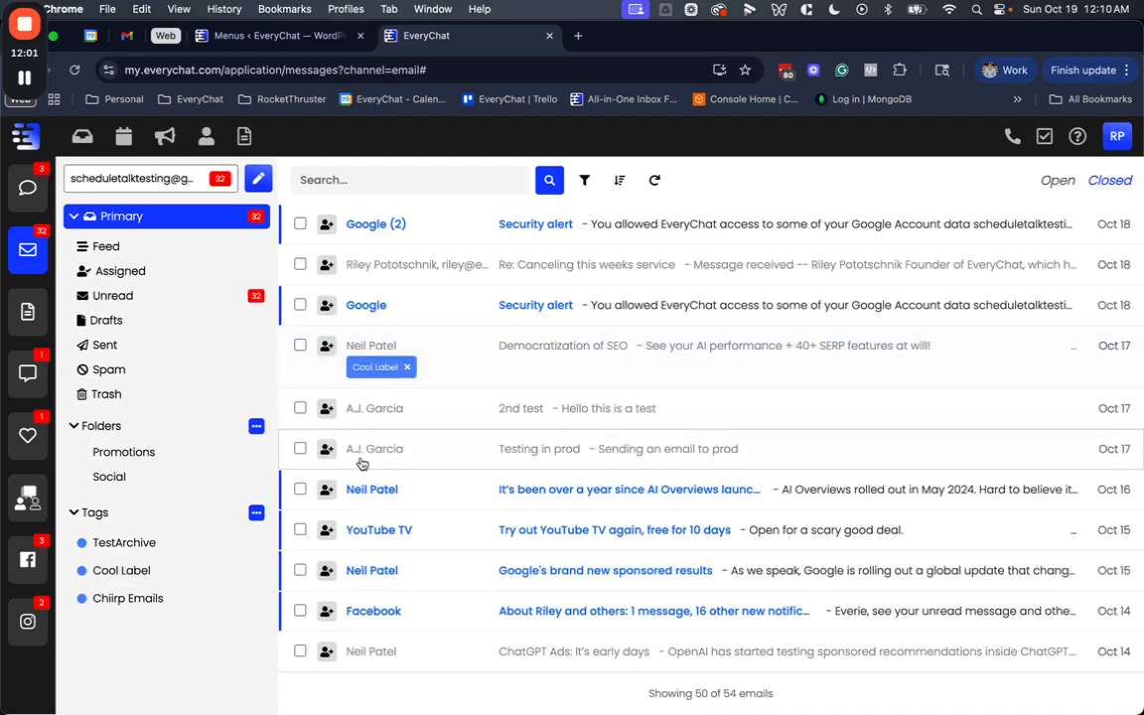
left_click_drag(169, 569, 573, 533)
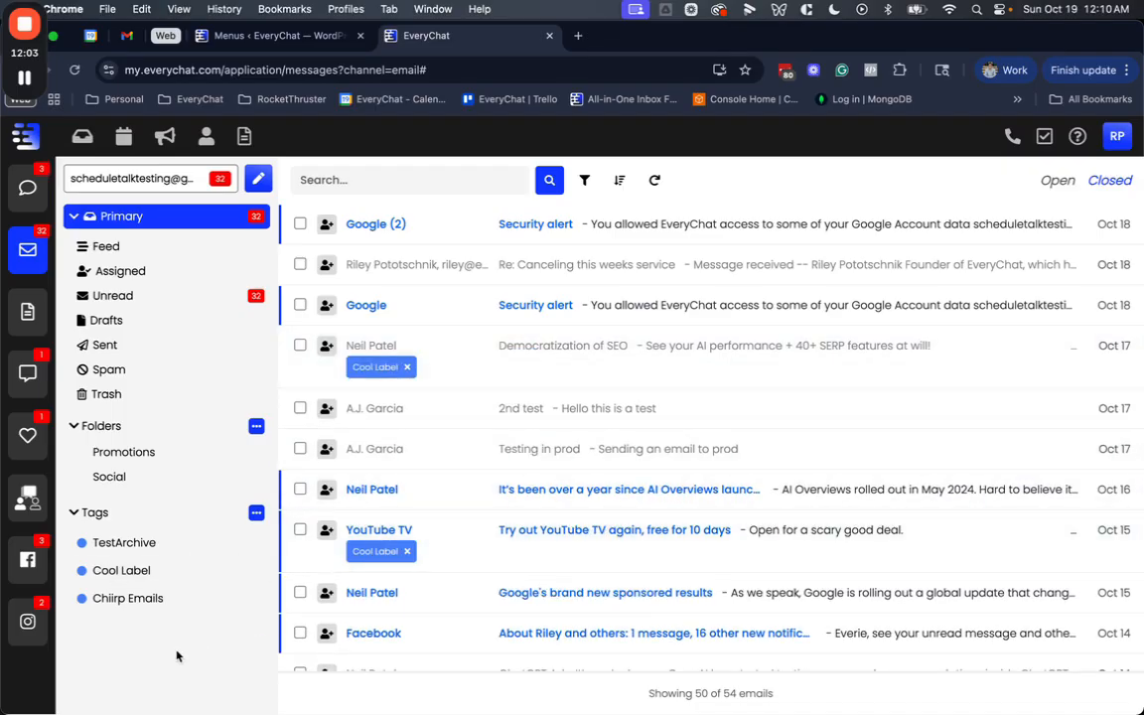
left_click_drag(127, 576, 479, 257)
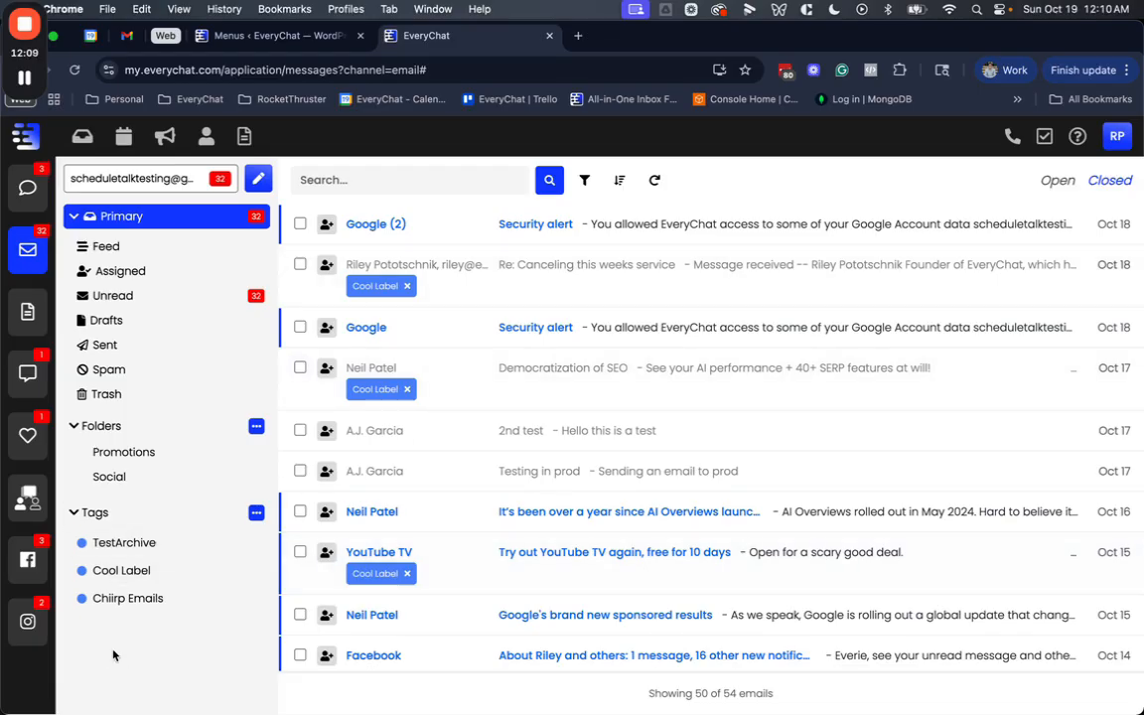
left_click(121, 573)
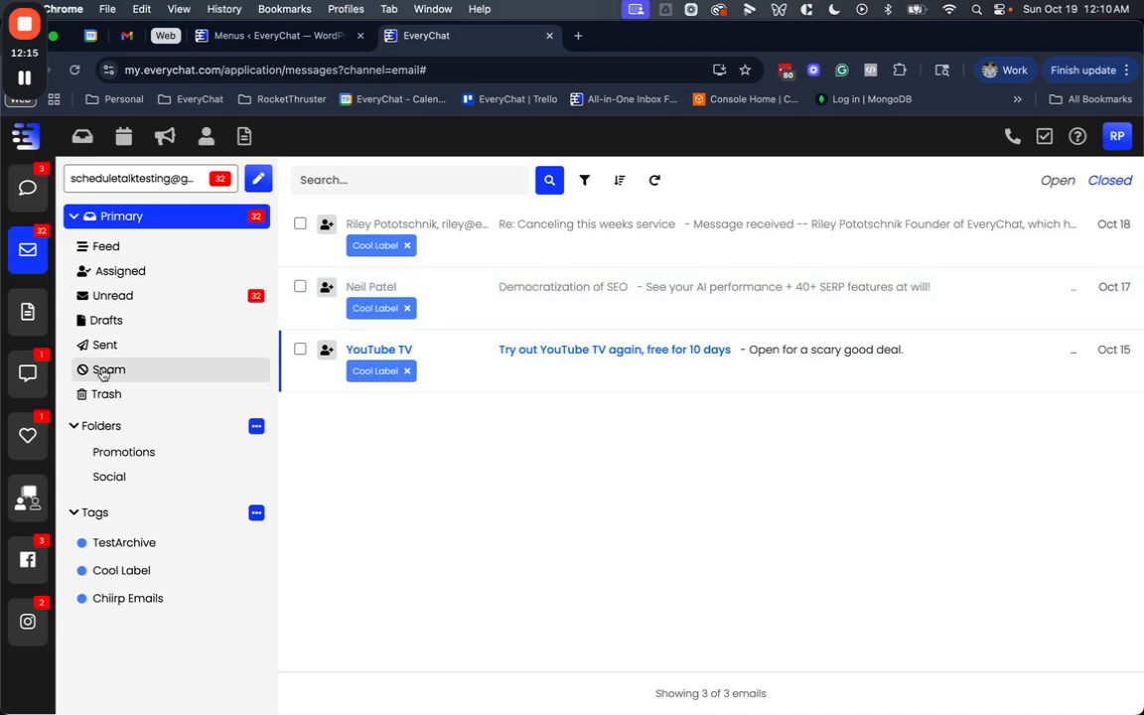
left_click(113, 210)
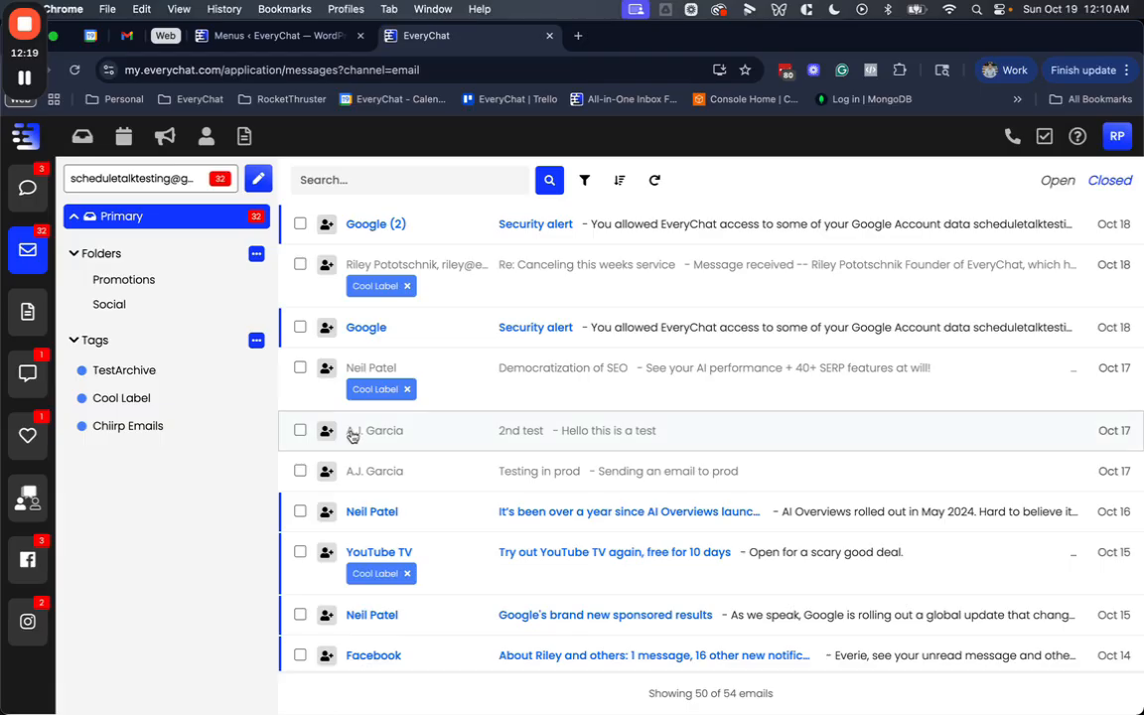
Add an inbox folder named "My fun folder" and open it.
left_click(116, 285)
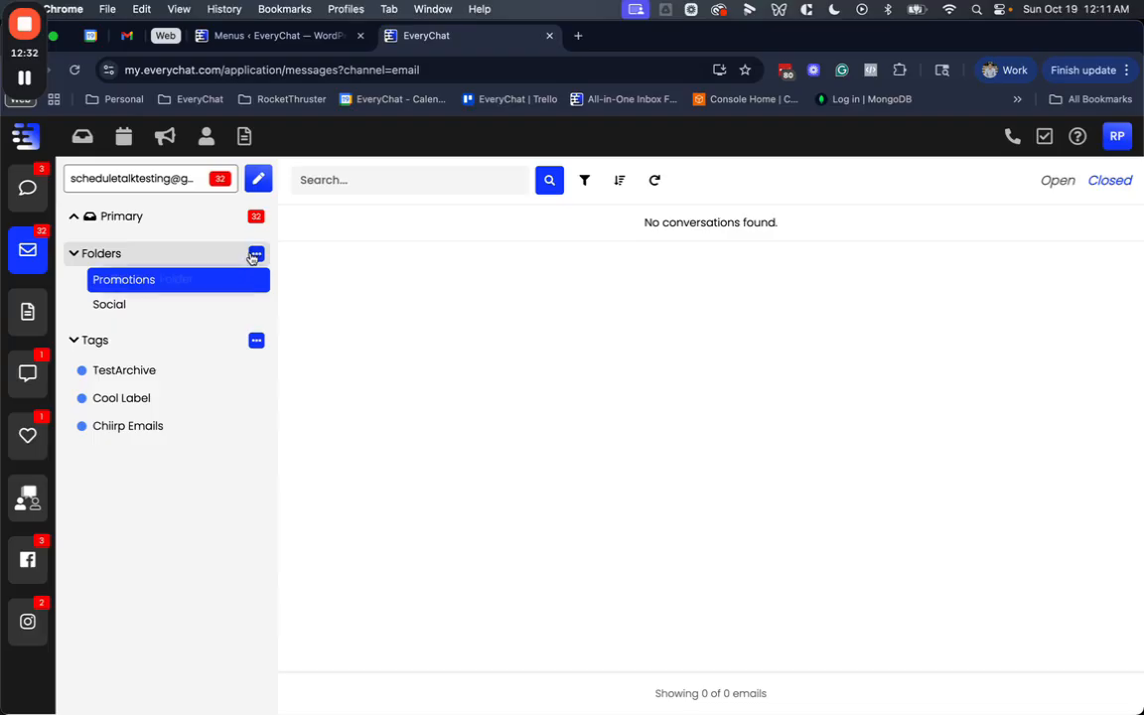
mouse_move(253, 257)
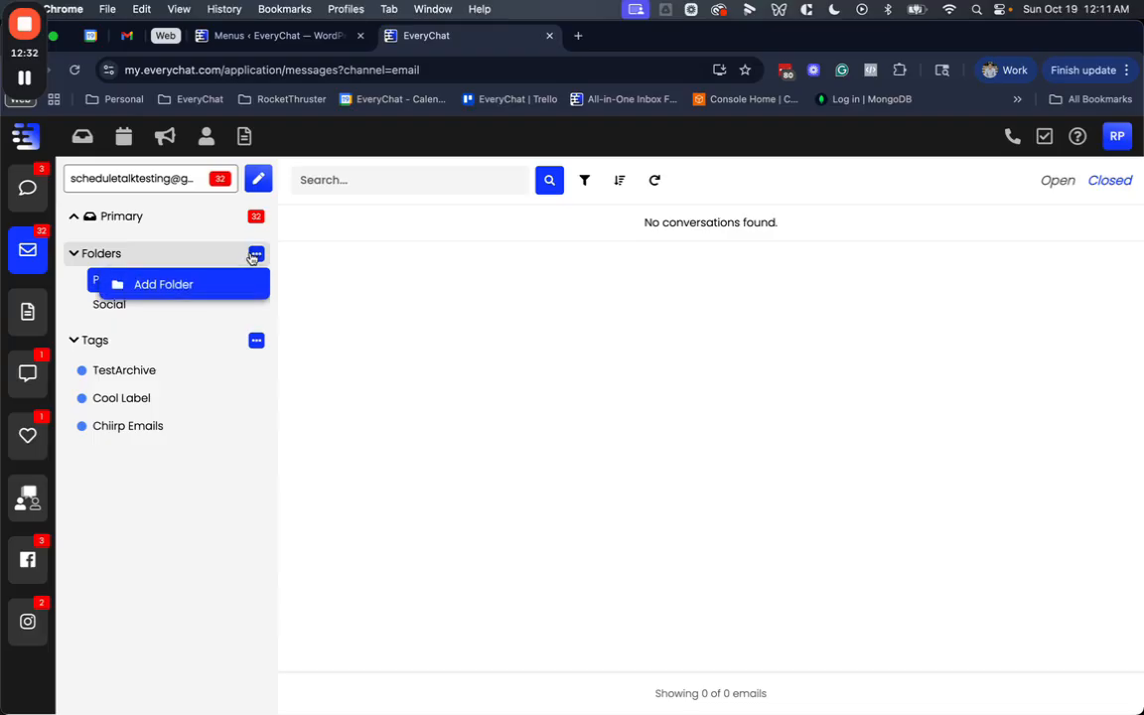
left_click(176, 288)
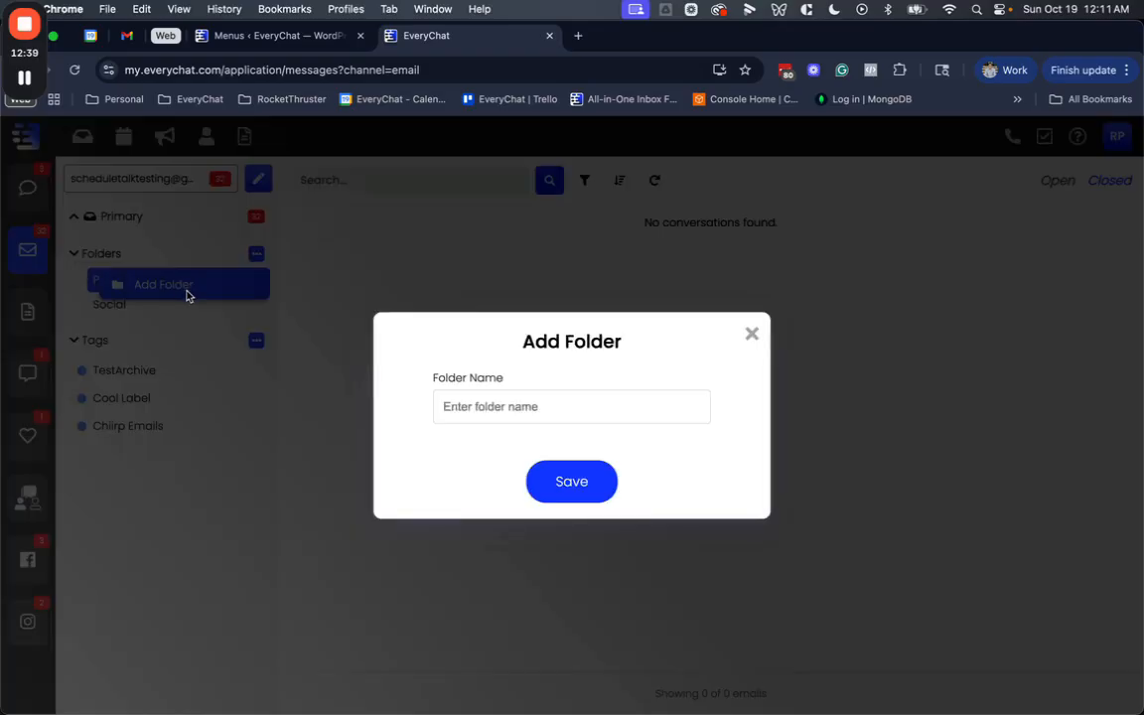
left_click(488, 407)
type("My ")
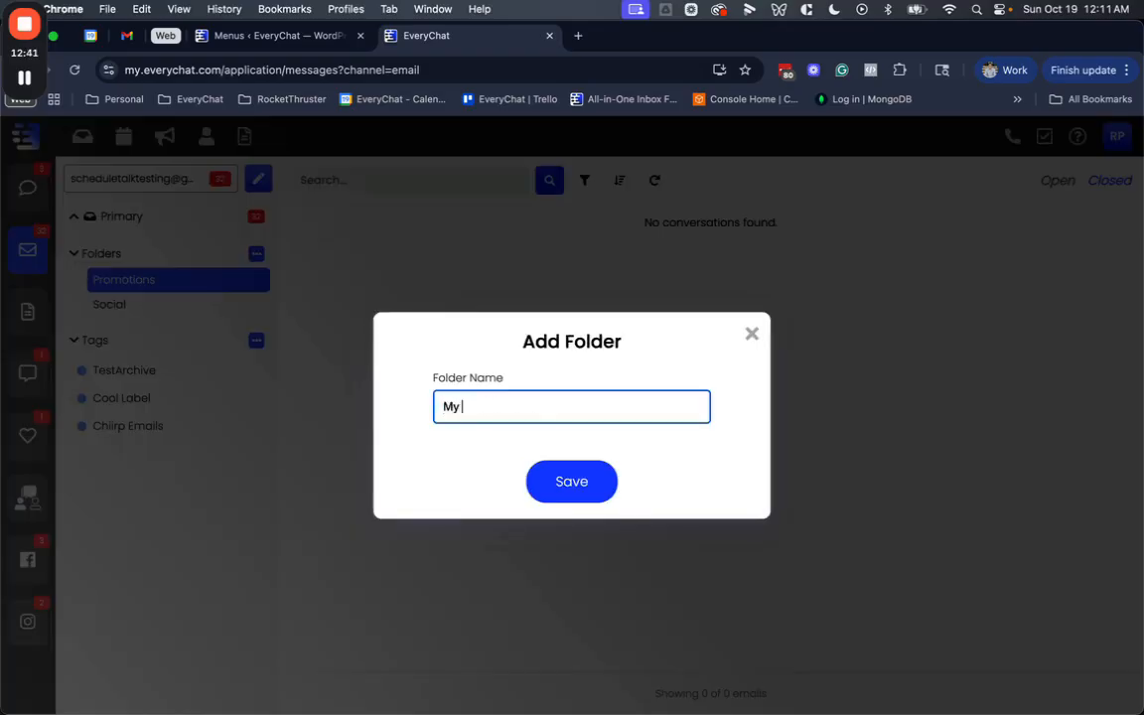
type("fun folder")
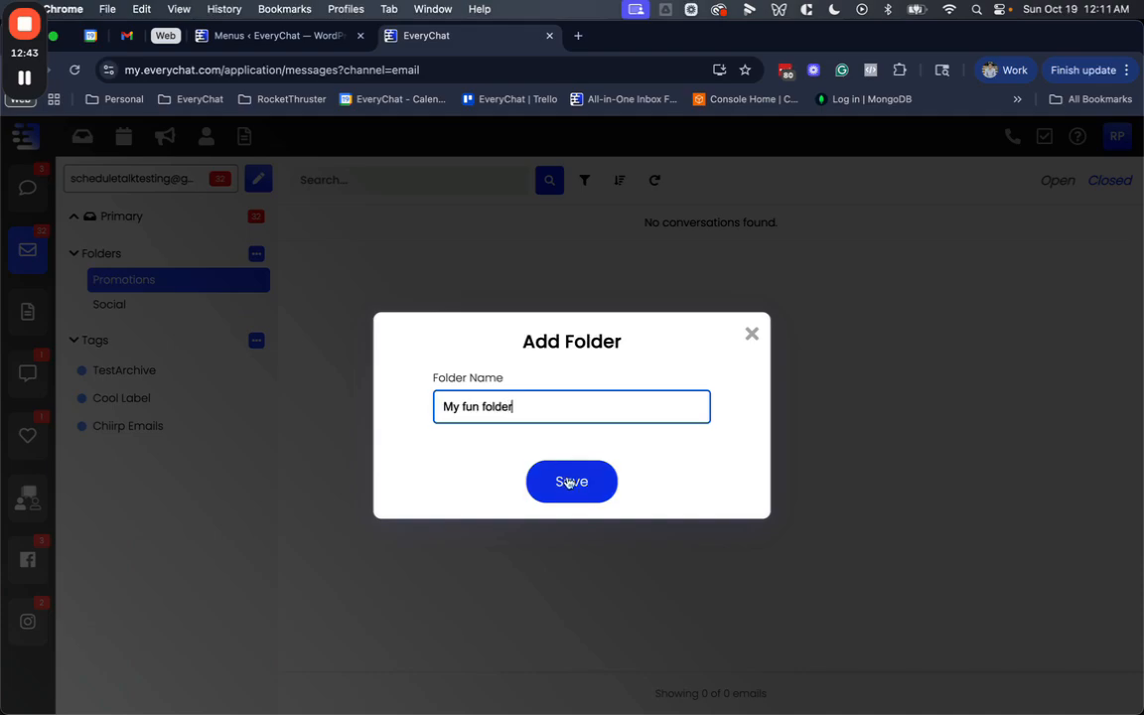
left_click(569, 480)
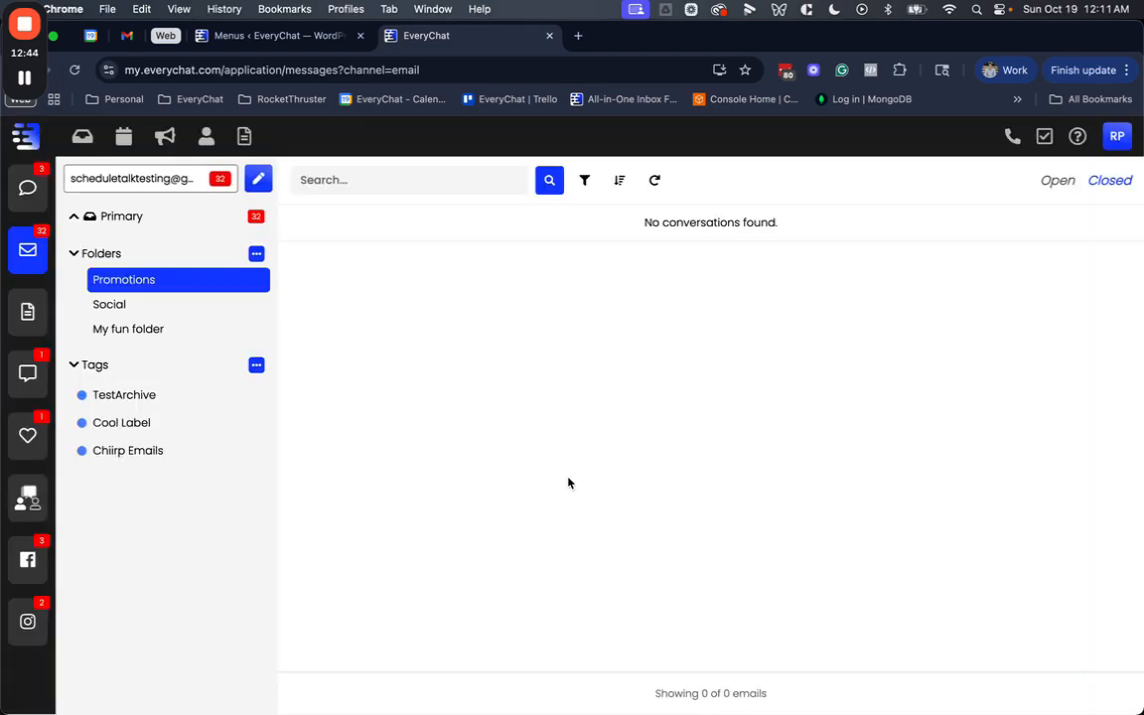
left_click(130, 336)
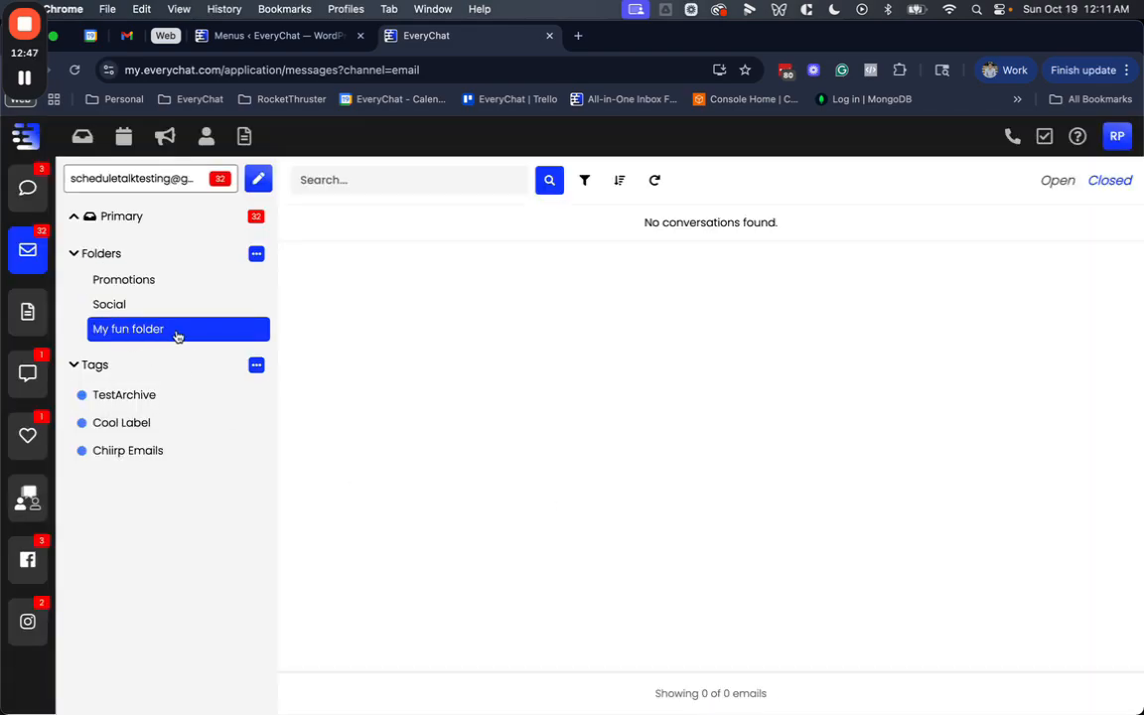
Return to the Primary inbox and assign the topmost Google "Security alert" email to the signed-in team member.
left_click(126, 218)
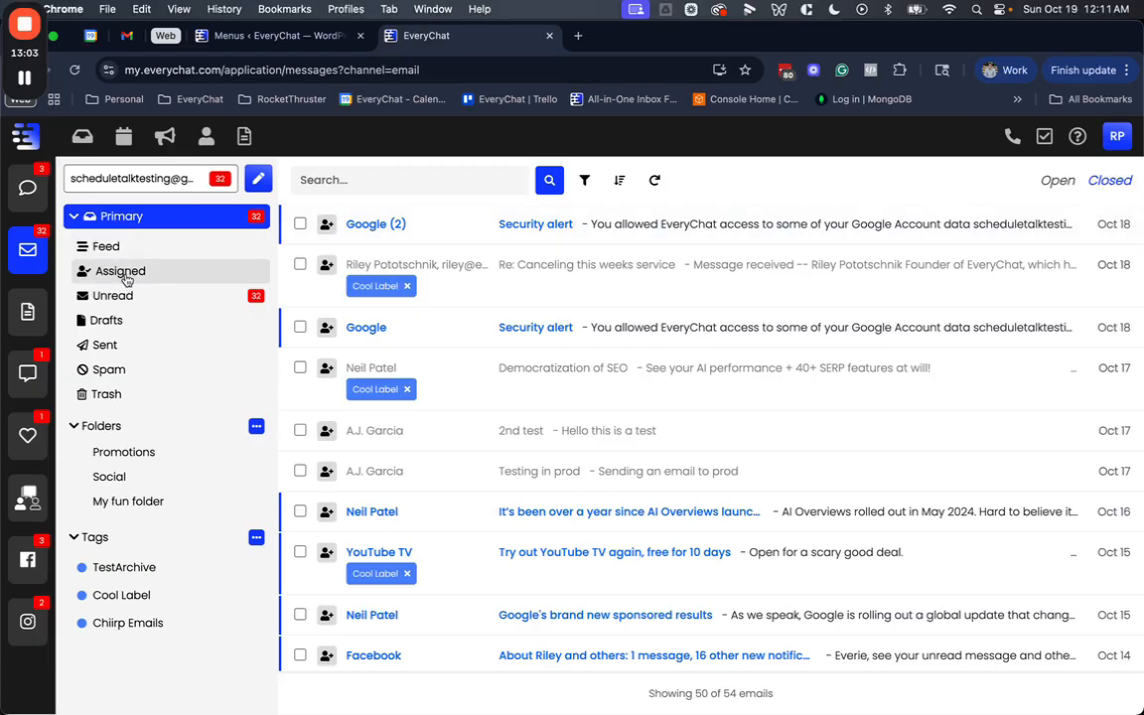
left_click(328, 225)
left_click(524, 422)
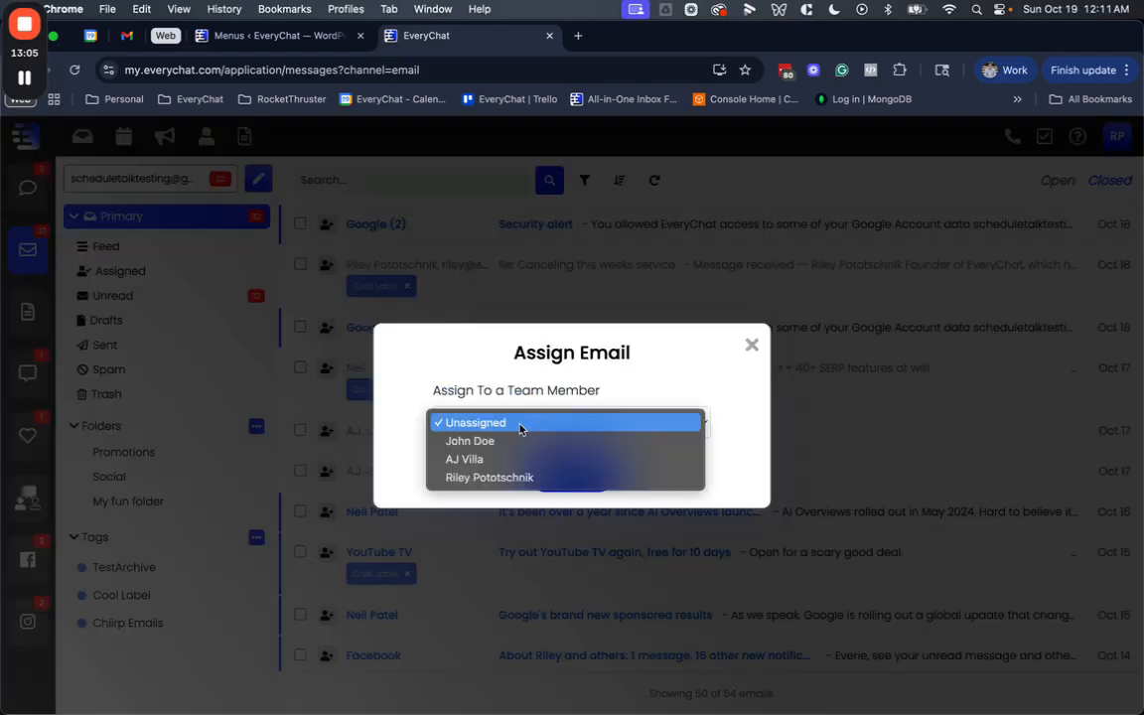
left_click(508, 478)
left_click(588, 476)
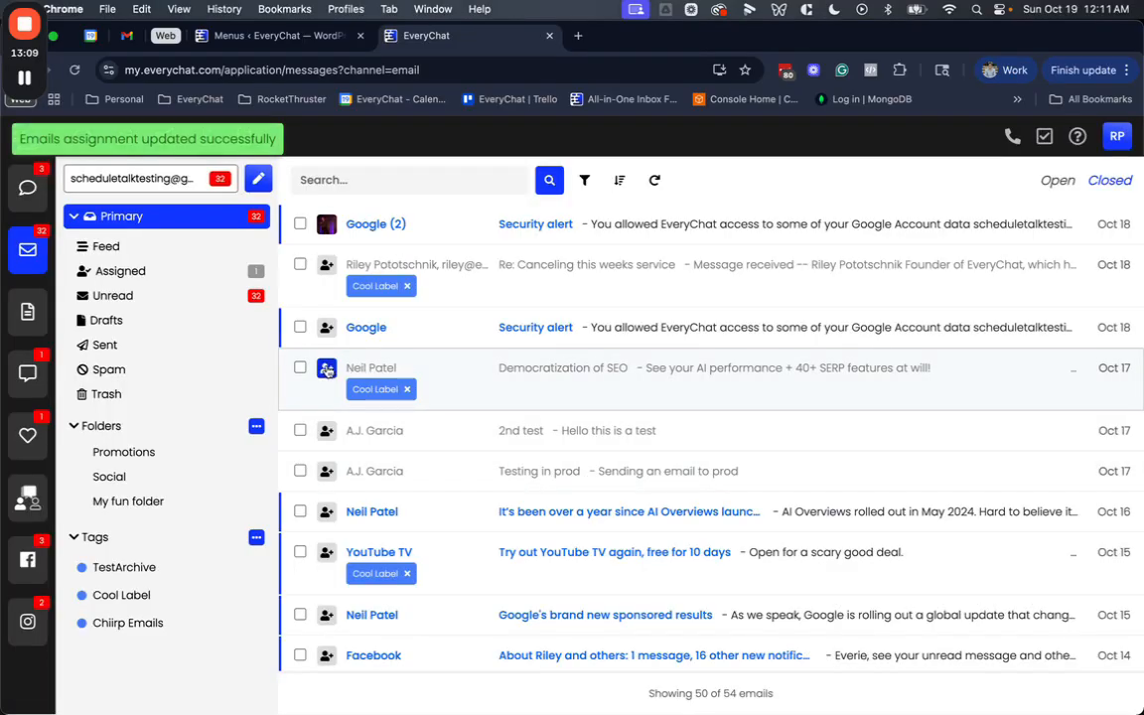
Assign the "Democratization of SEO" email to the signed-in team member.
left_click(328, 369)
left_click(500, 417)
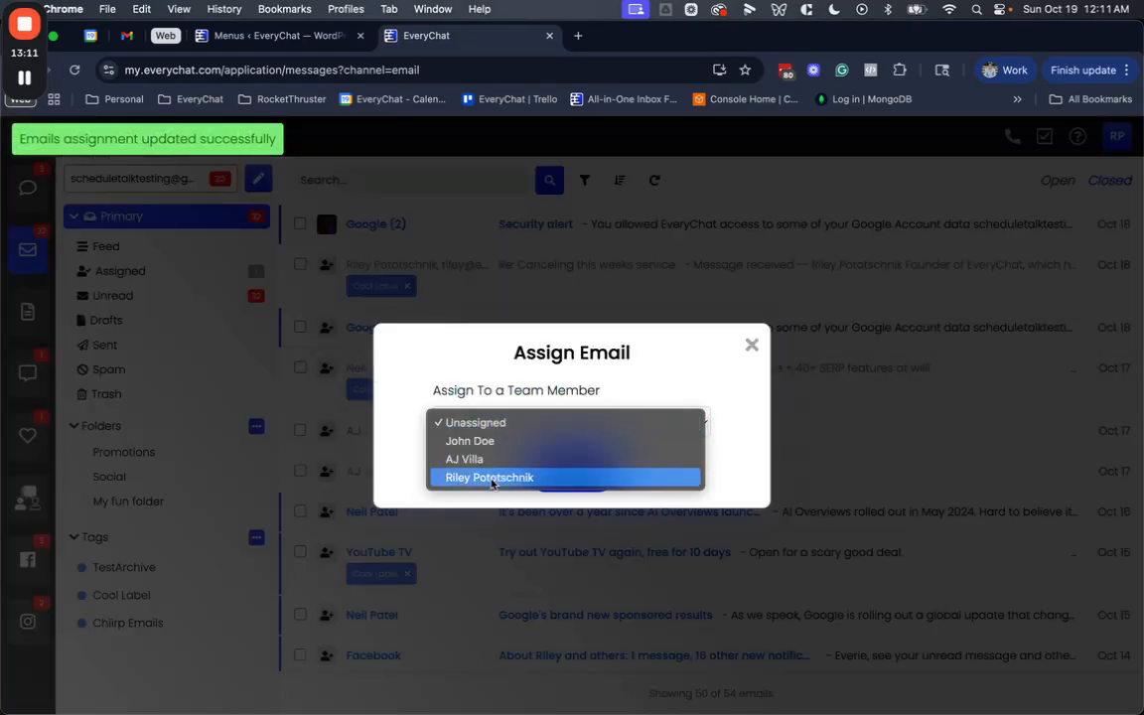
left_click(492, 480)
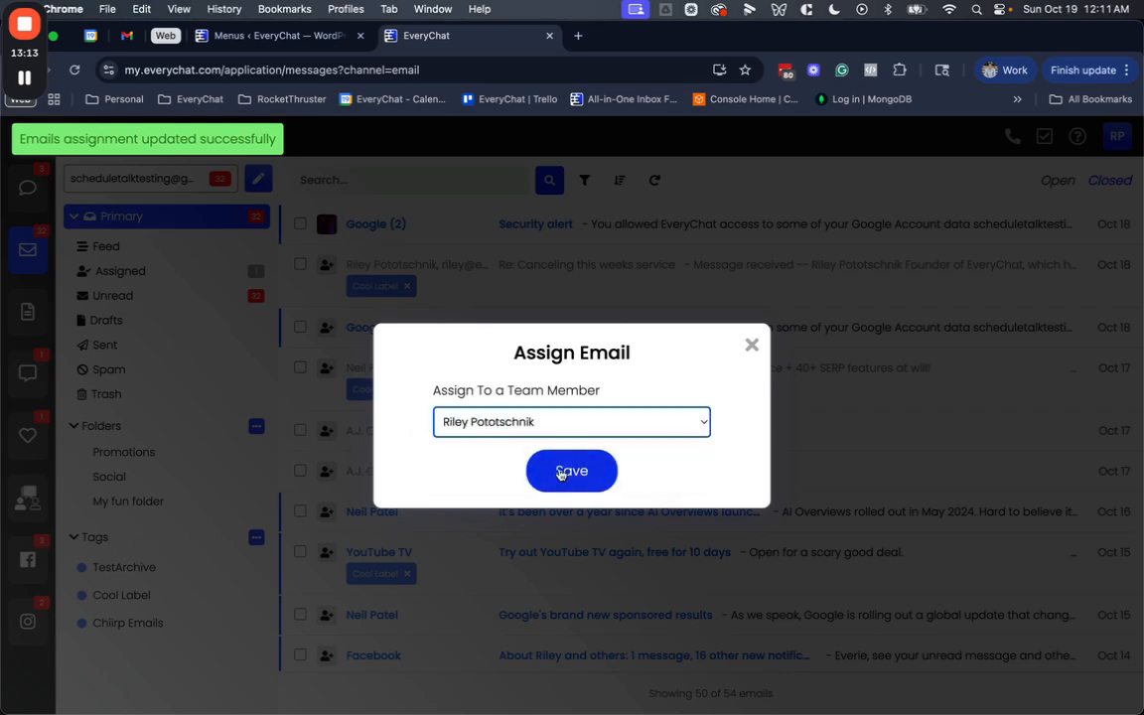
left_click(561, 473)
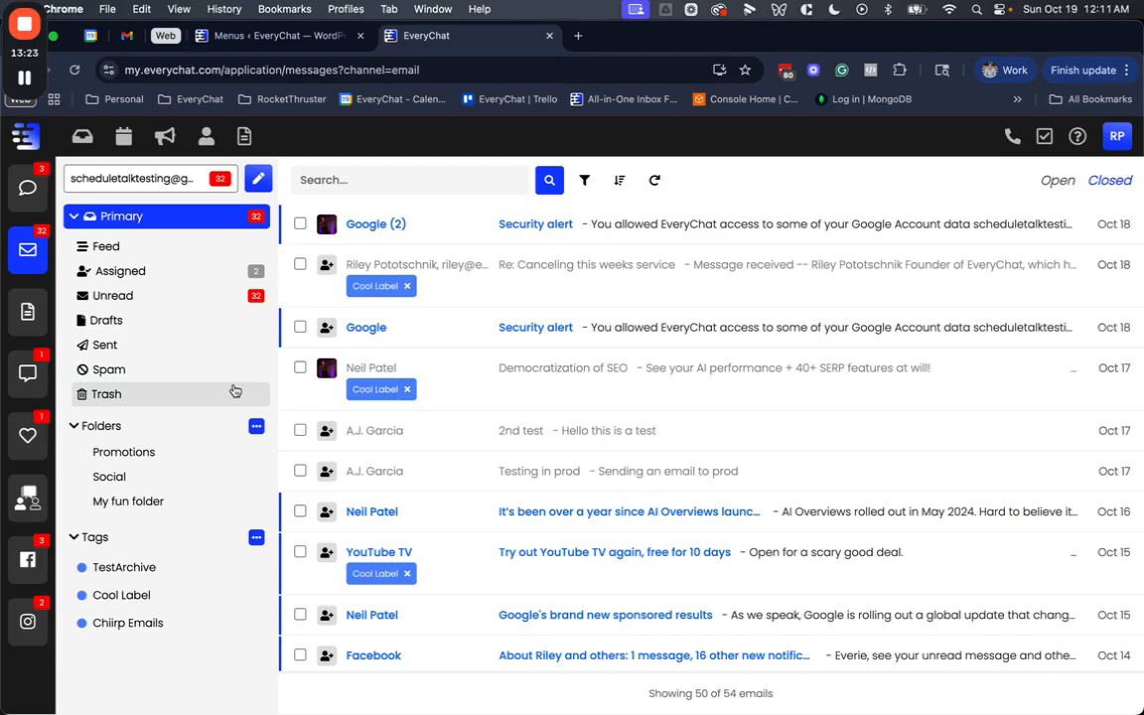
View the Assigned emails and set the "Democratization of SEO" email back to Unassigned.
left_click(136, 275)
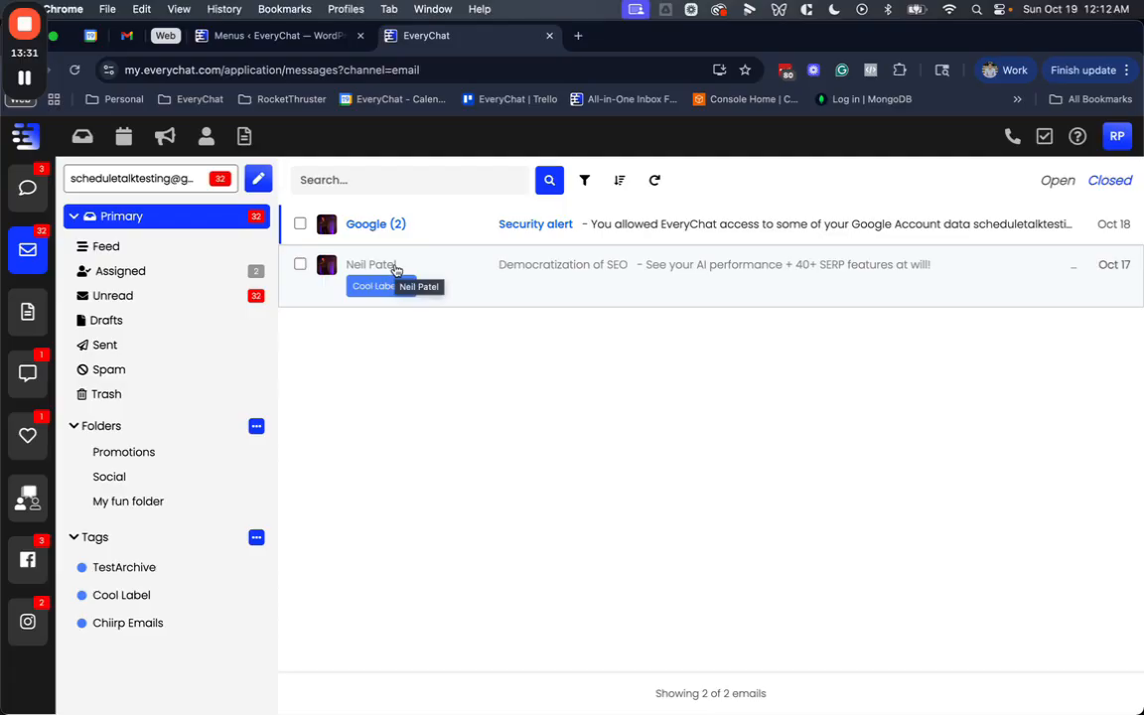
left_click(327, 266)
left_click(511, 427)
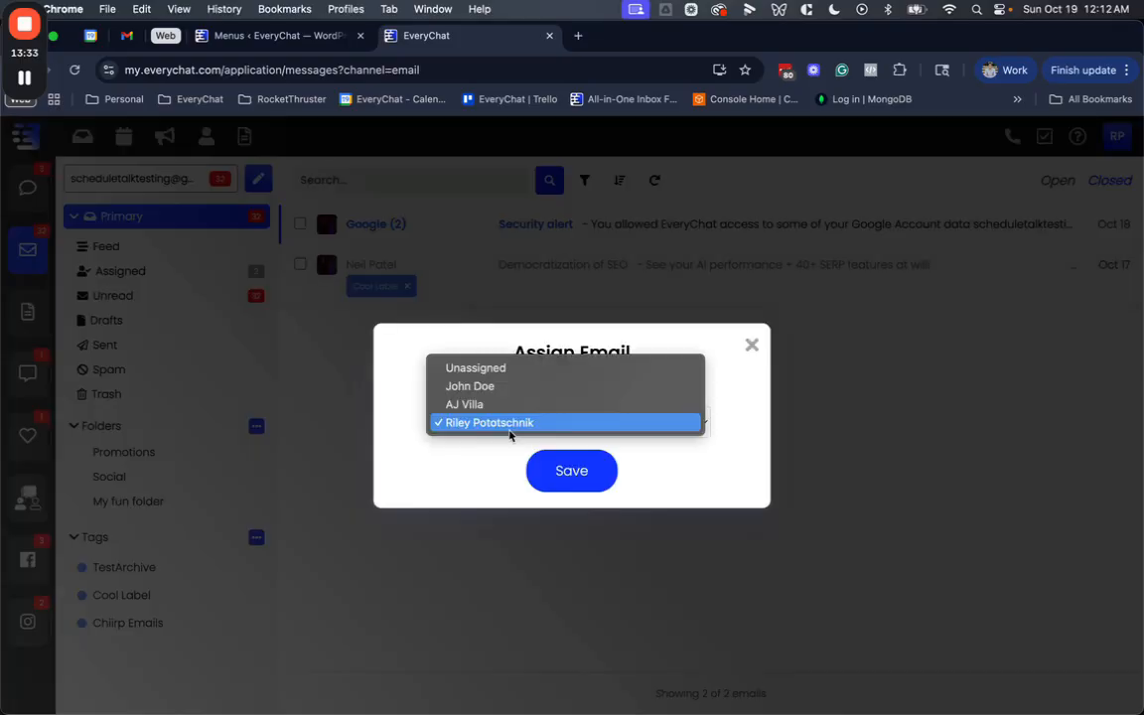
left_click(501, 369)
left_click(564, 474)
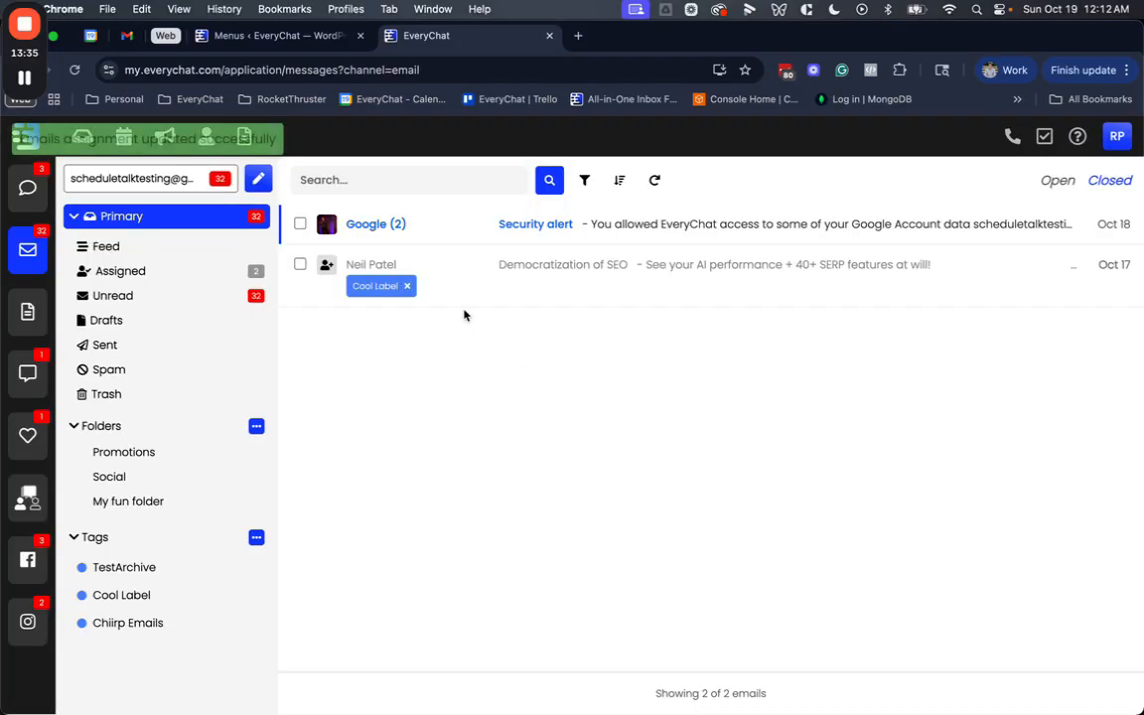
Return to the Primary inbox and look at its Feed.
left_click(140, 221)
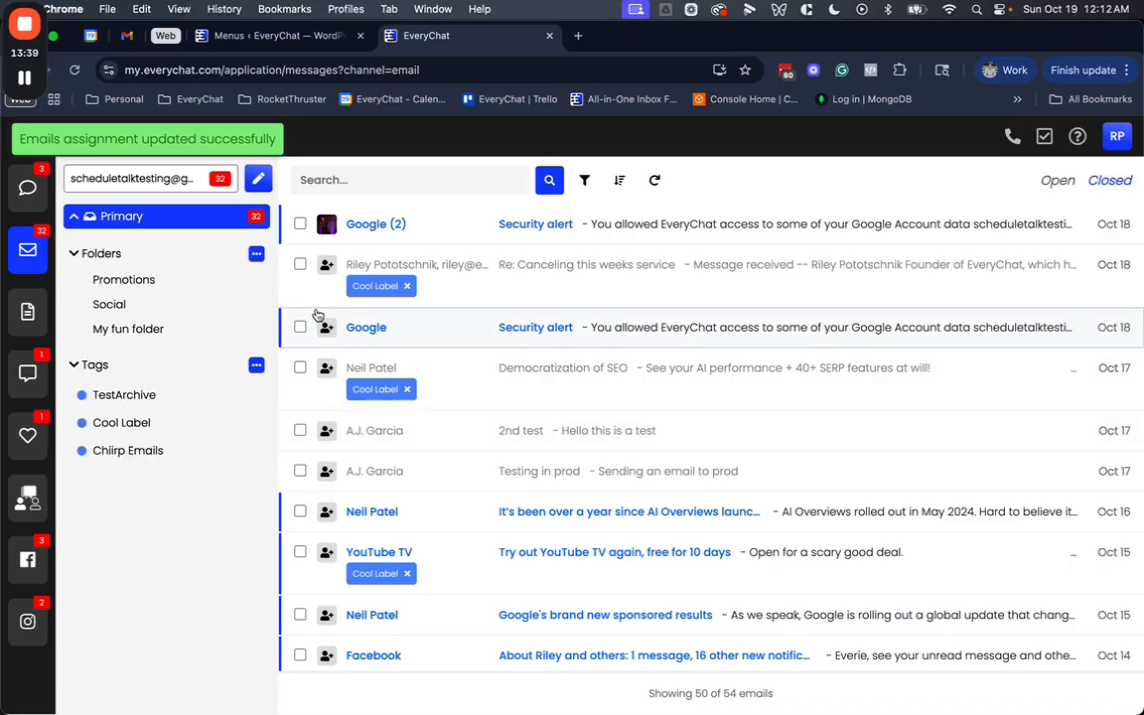
left_click(138, 218)
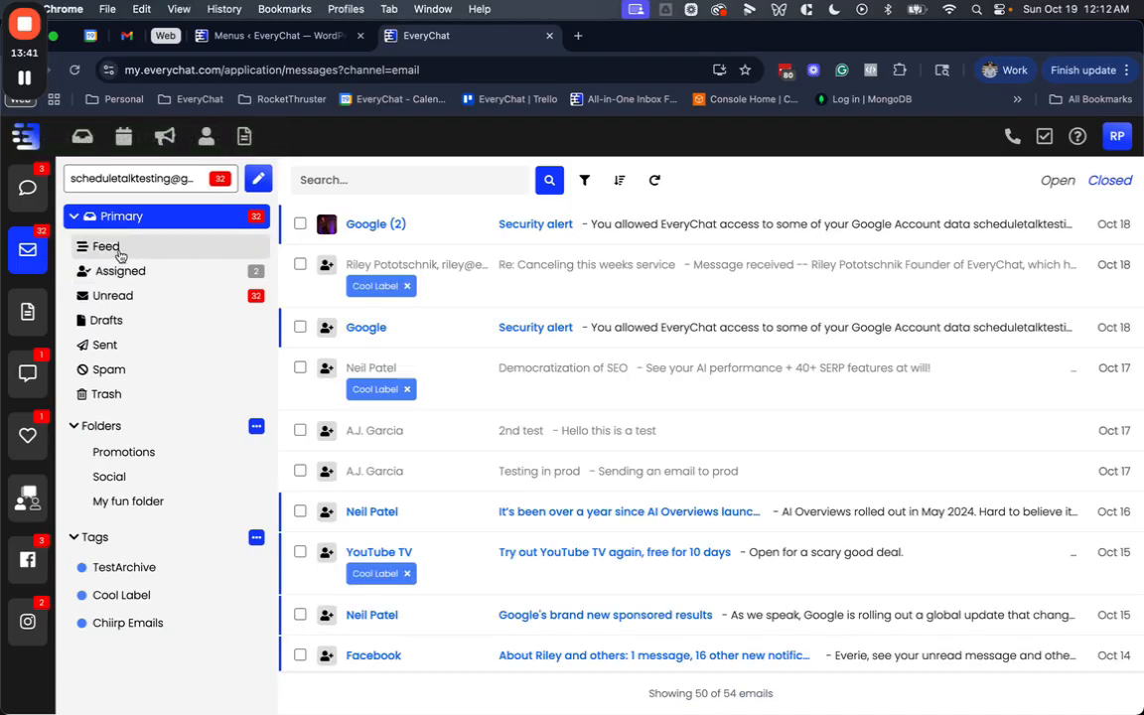
left_click(117, 248)
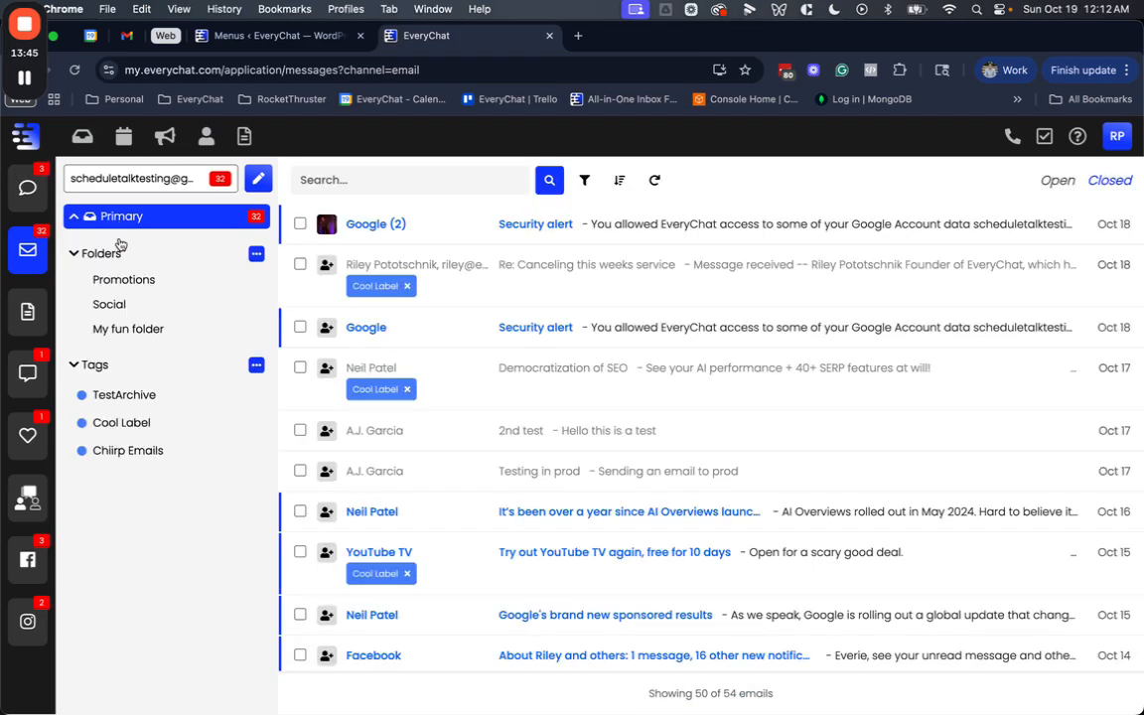
left_click(111, 225)
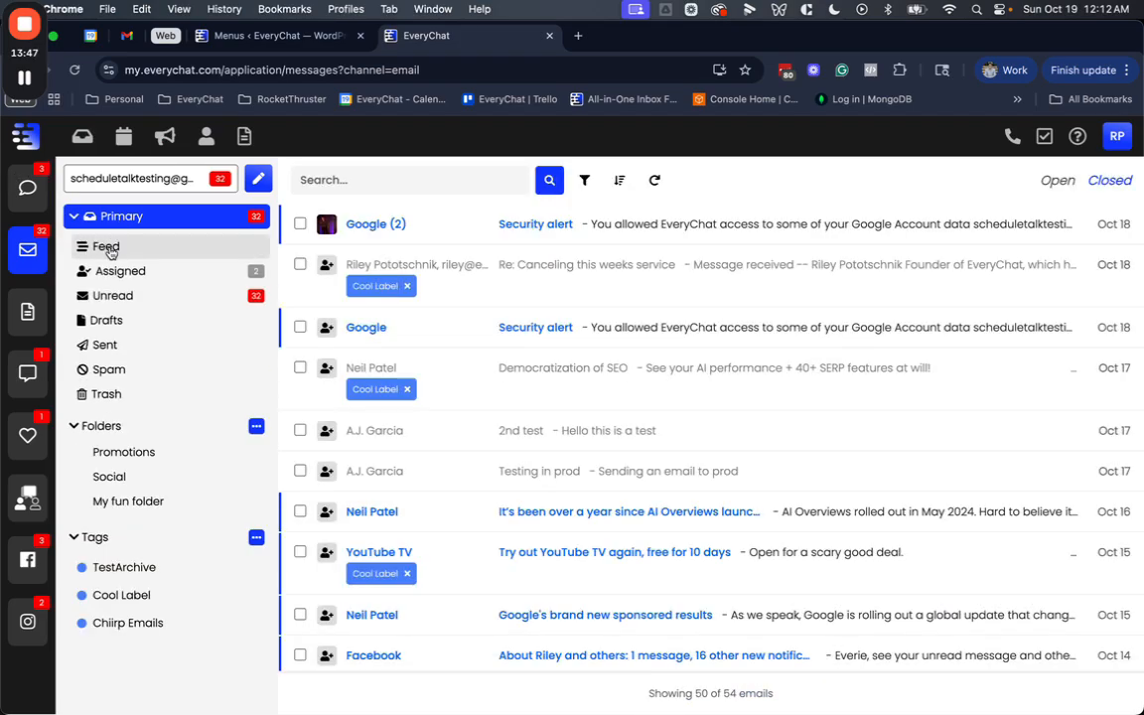
Post an internal comment on the topmost Google "Security alert" email, mentioning the assigned team member and asking "What's going on?".
left_click(481, 239)
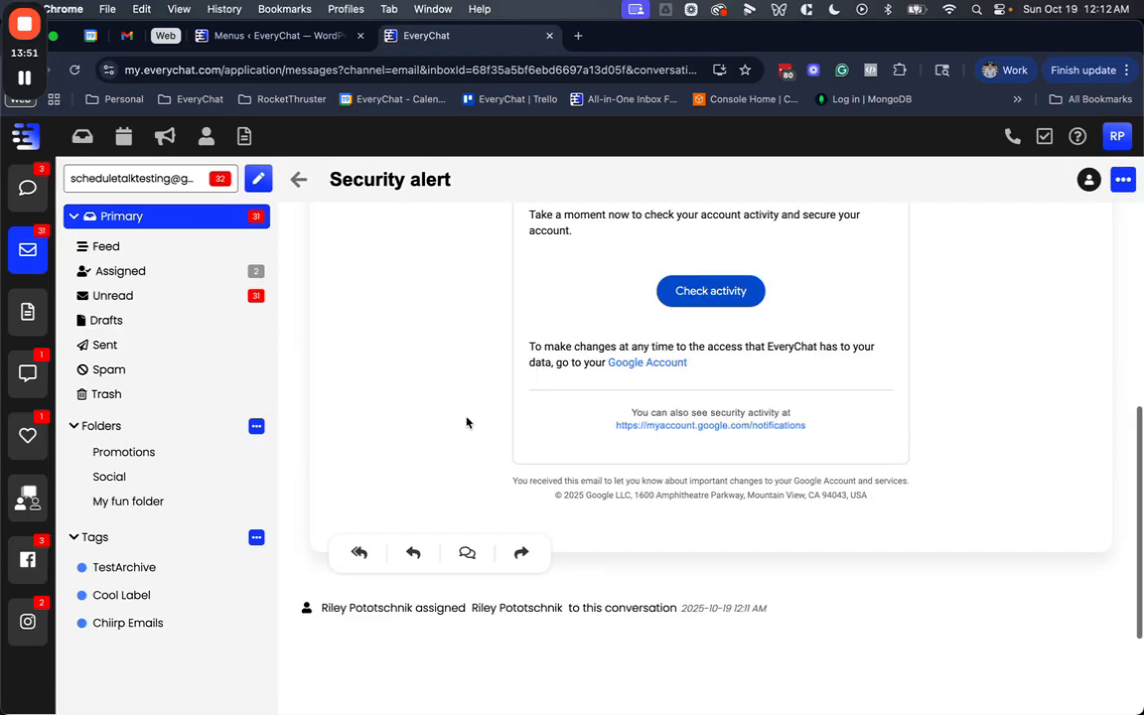
left_click(467, 557)
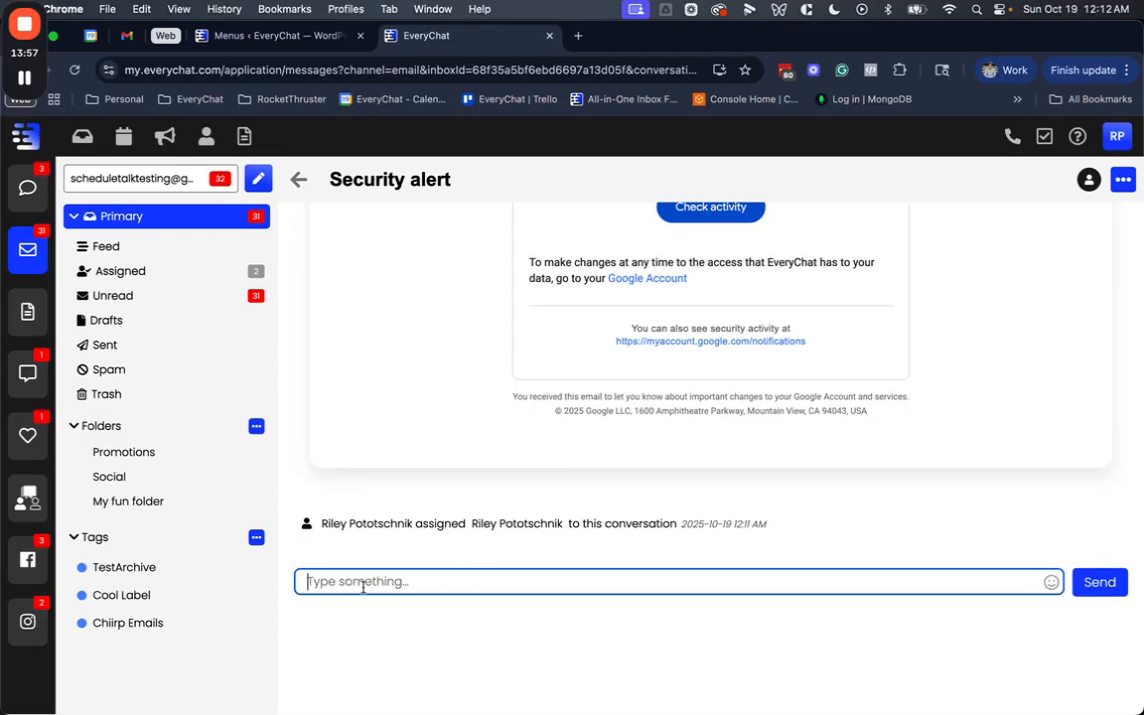
type("@riley")
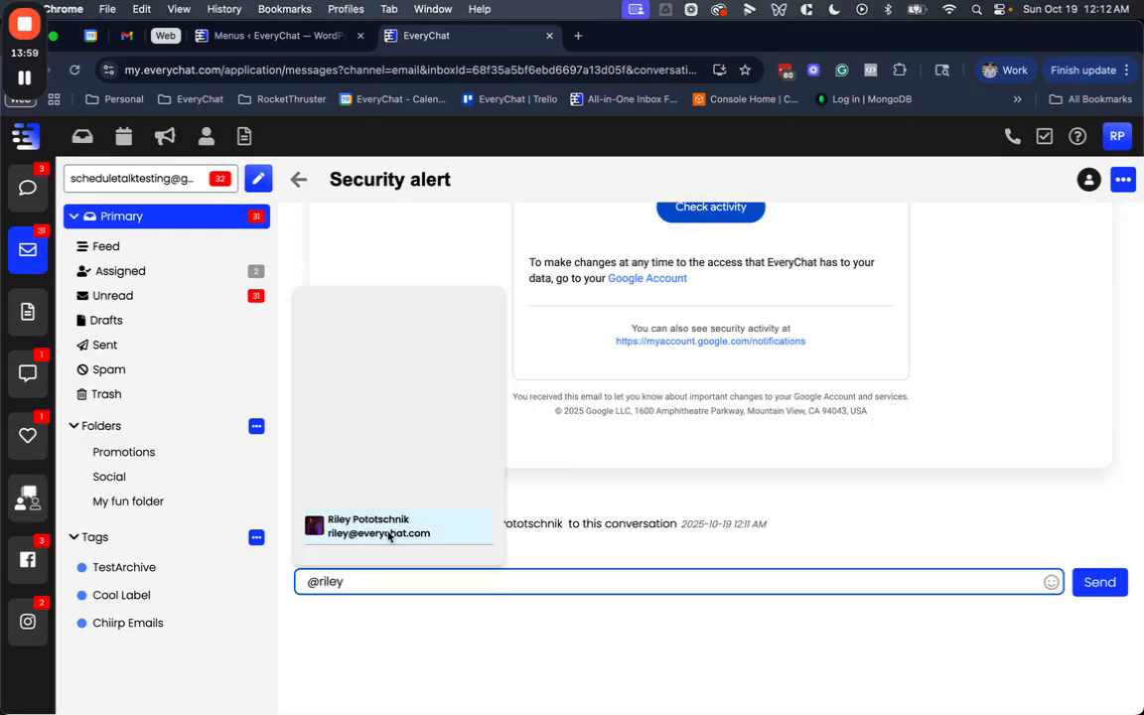
left_click(389, 533)
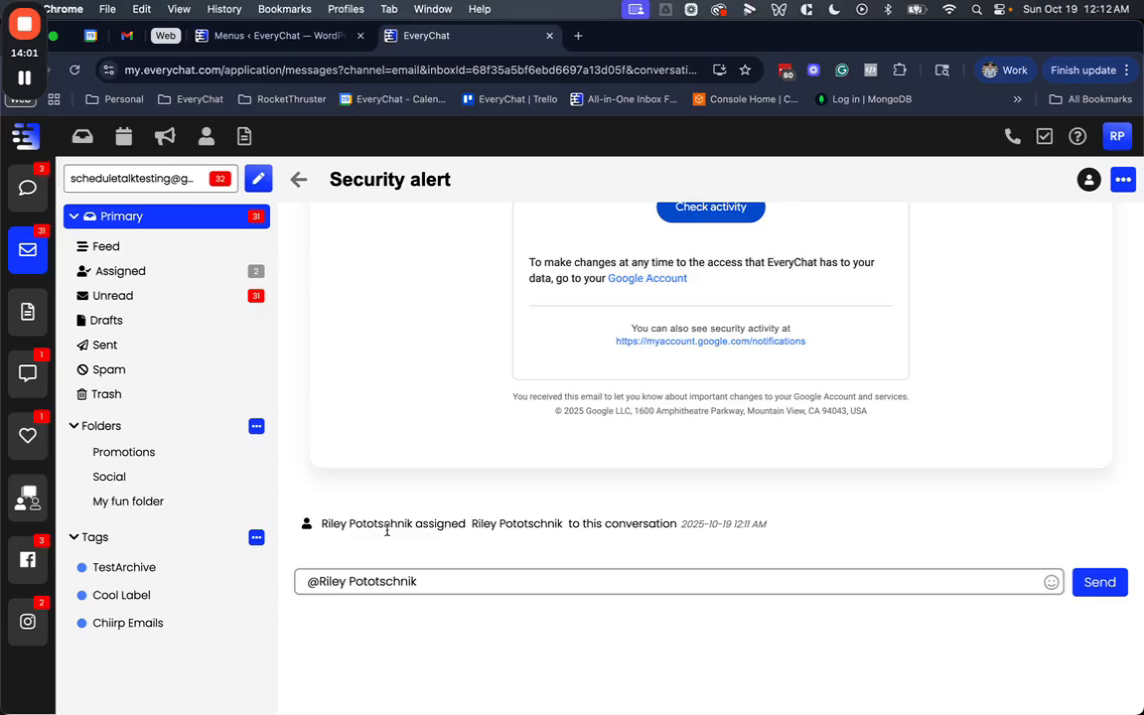
left_click(449, 578)
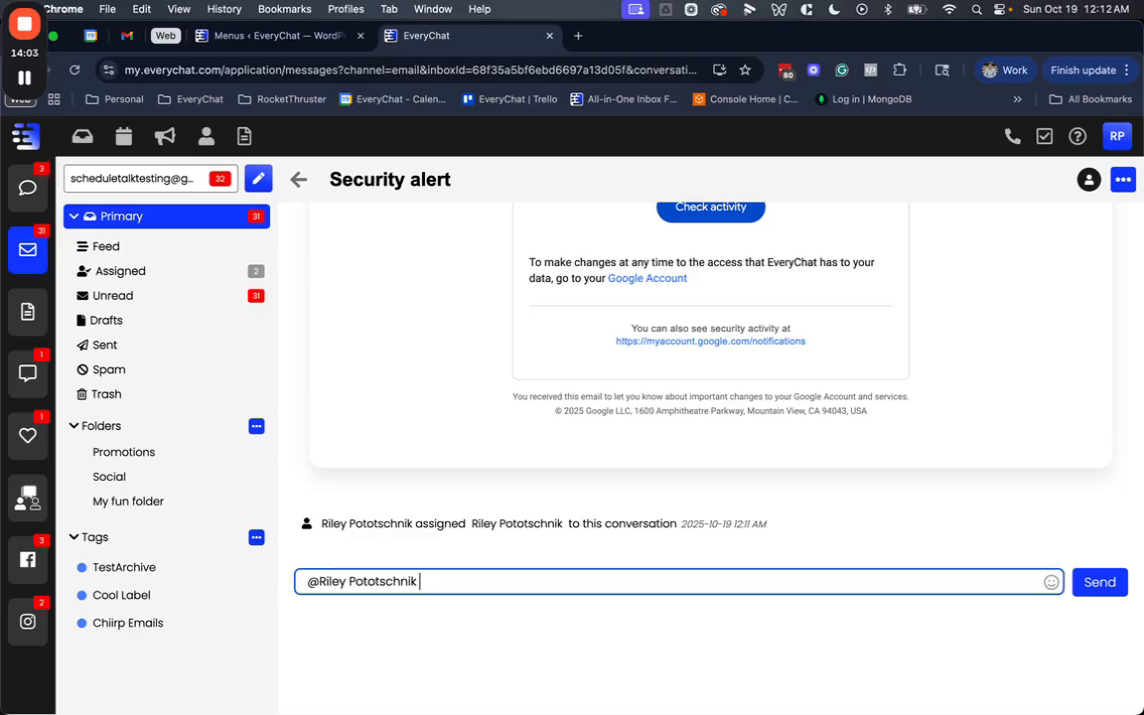
type("What's going on?")
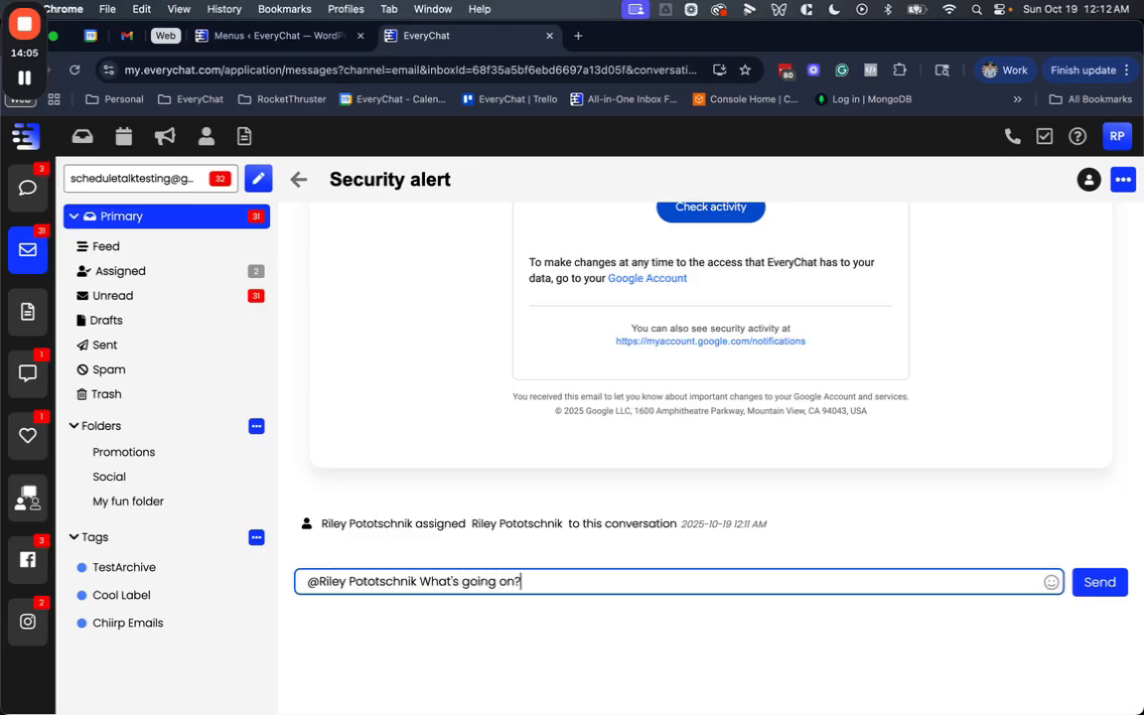
key("Return")
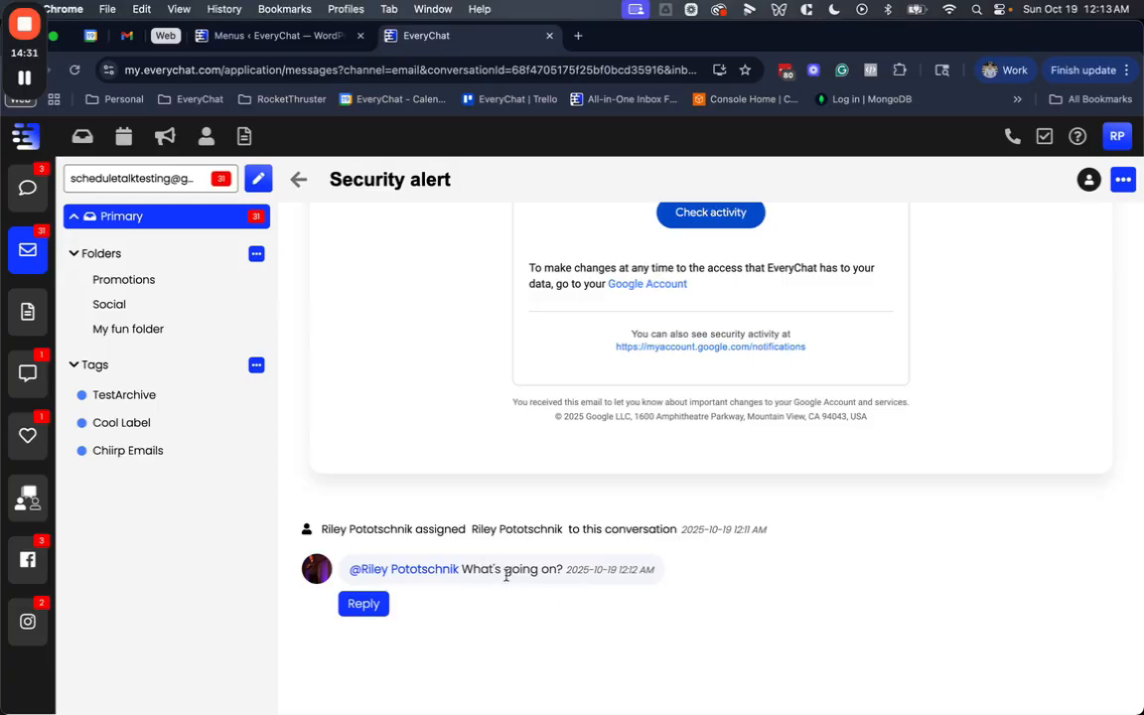
Open the Feed and reply "No big deal" to the team mention on the "Security alert" email.
left_click(84, 217)
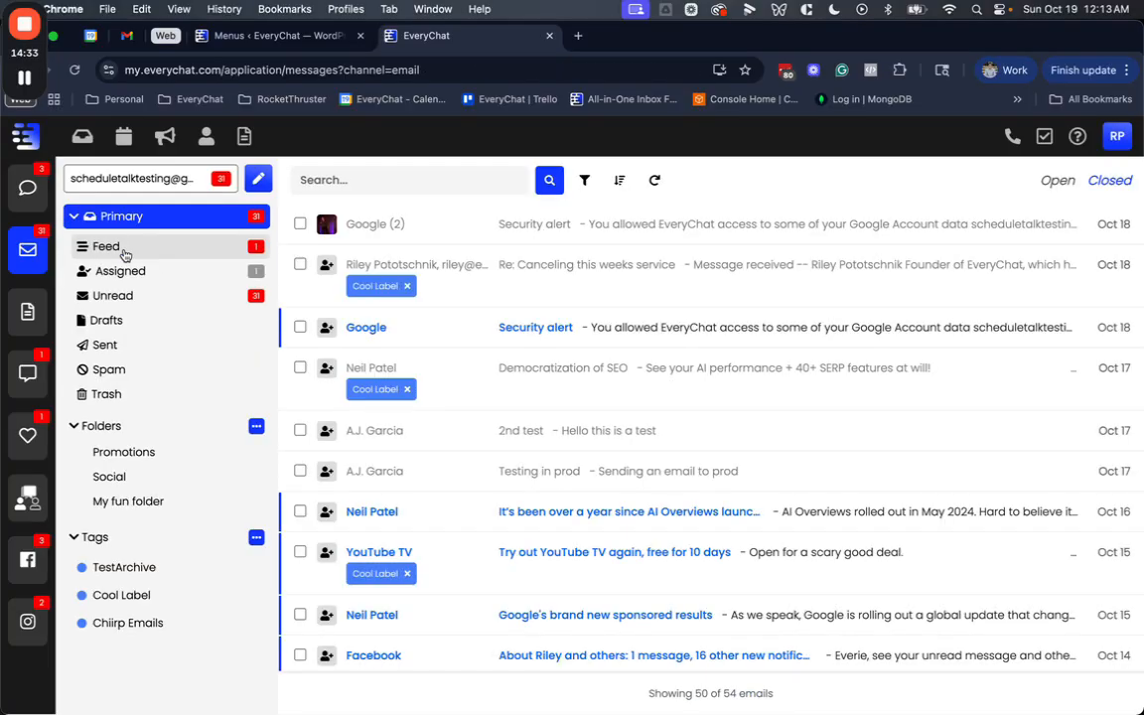
left_click(125, 254)
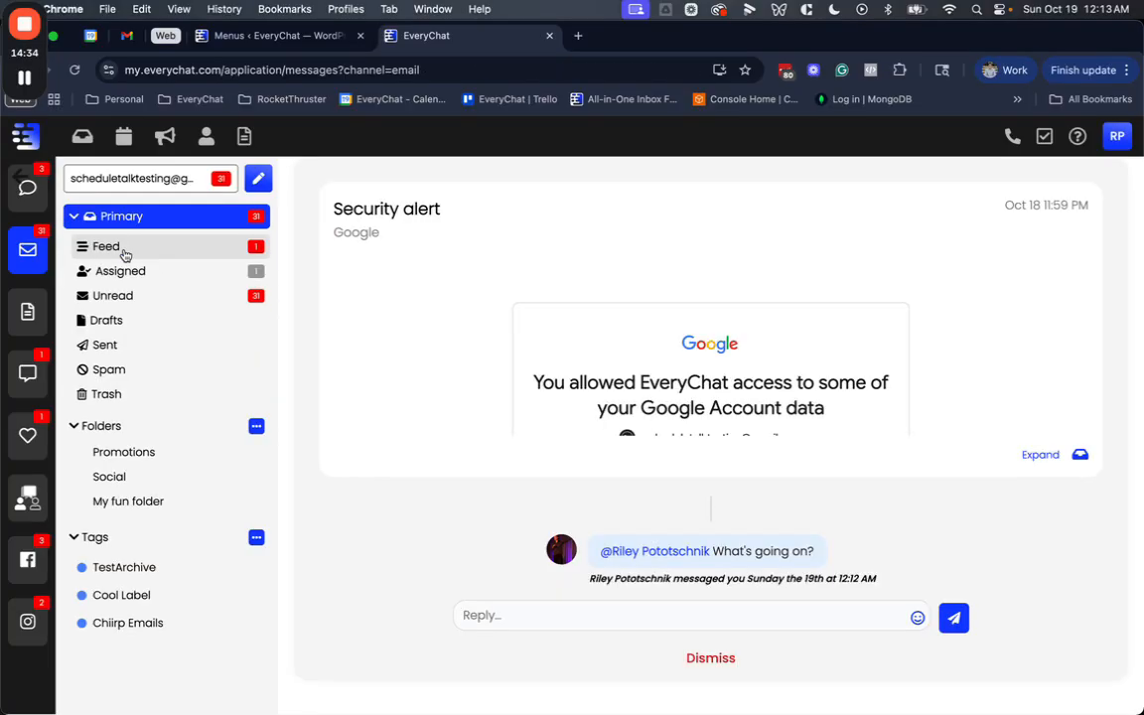
left_click_drag(601, 551, 721, 546)
left_click(721, 546)
left_click(629, 615)
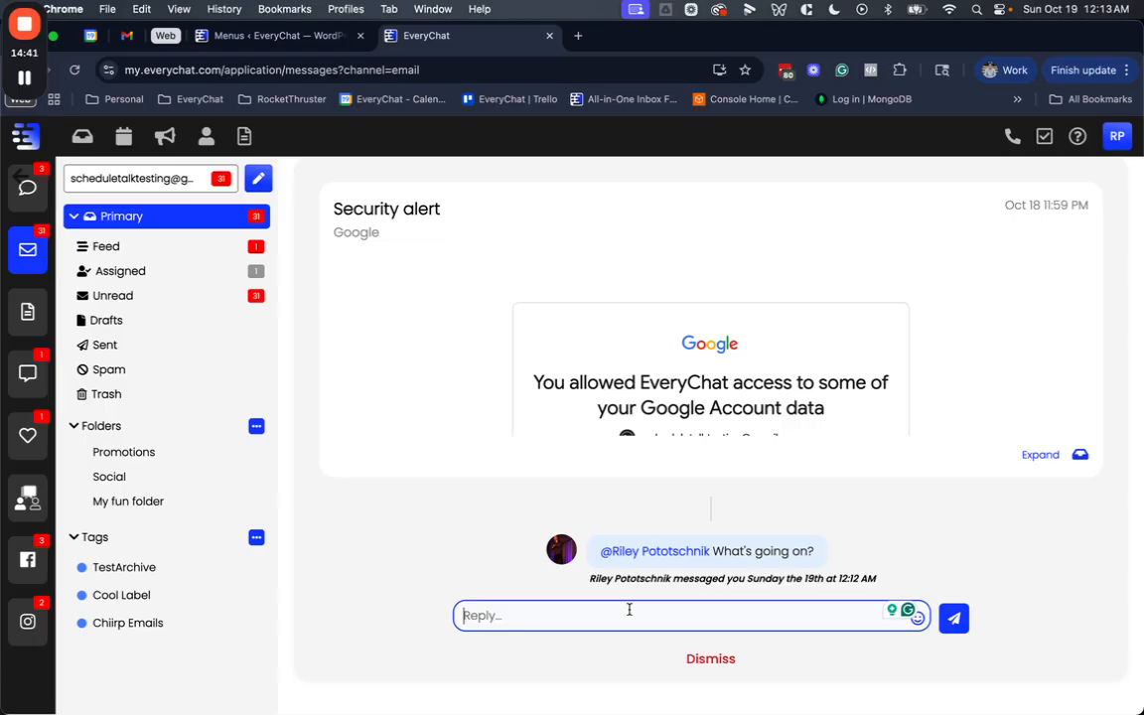
type("Nothin")
key("BackSpace")
key("BackSpace")
key("BackSpace")
key("BackSpace")
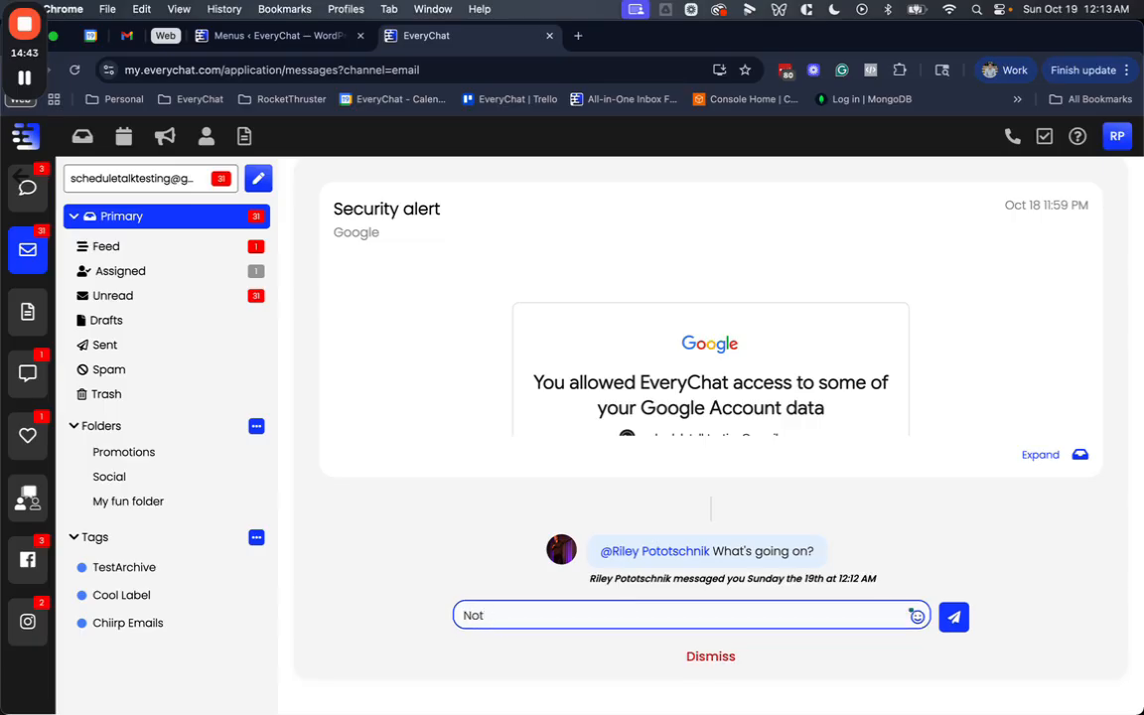
type("big deal")
left_click(954, 630)
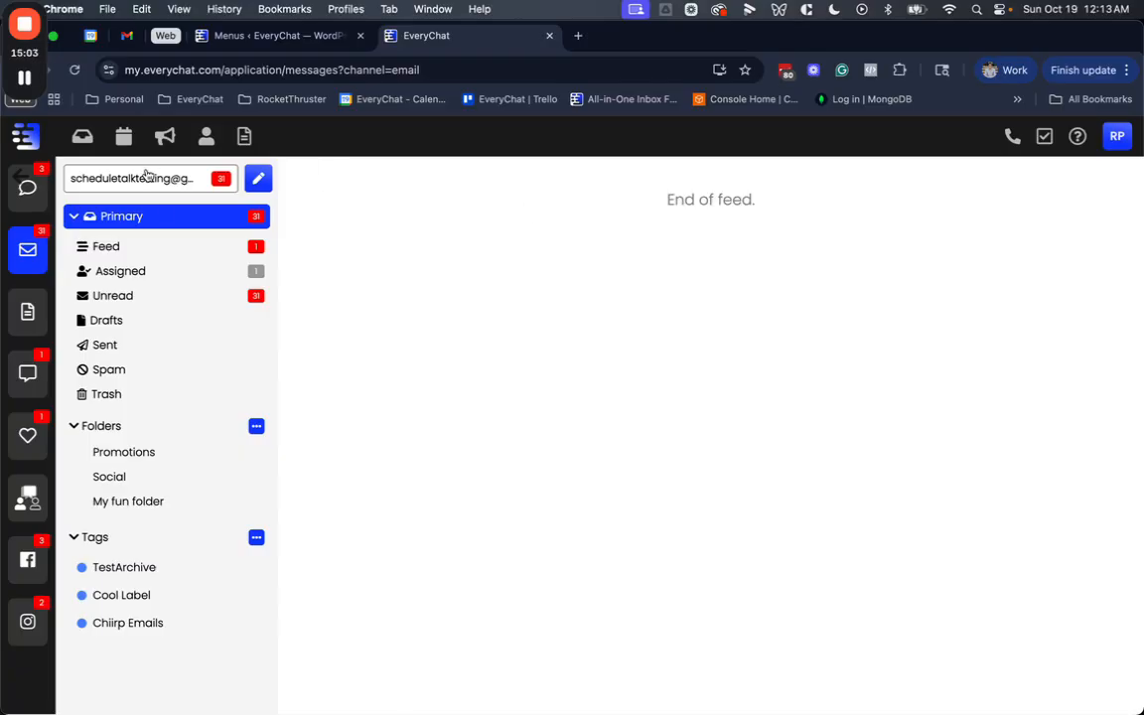
Open the "Google's brand new sponsored results" email from the Primary inbox and review its available actions.
left_click(146, 221)
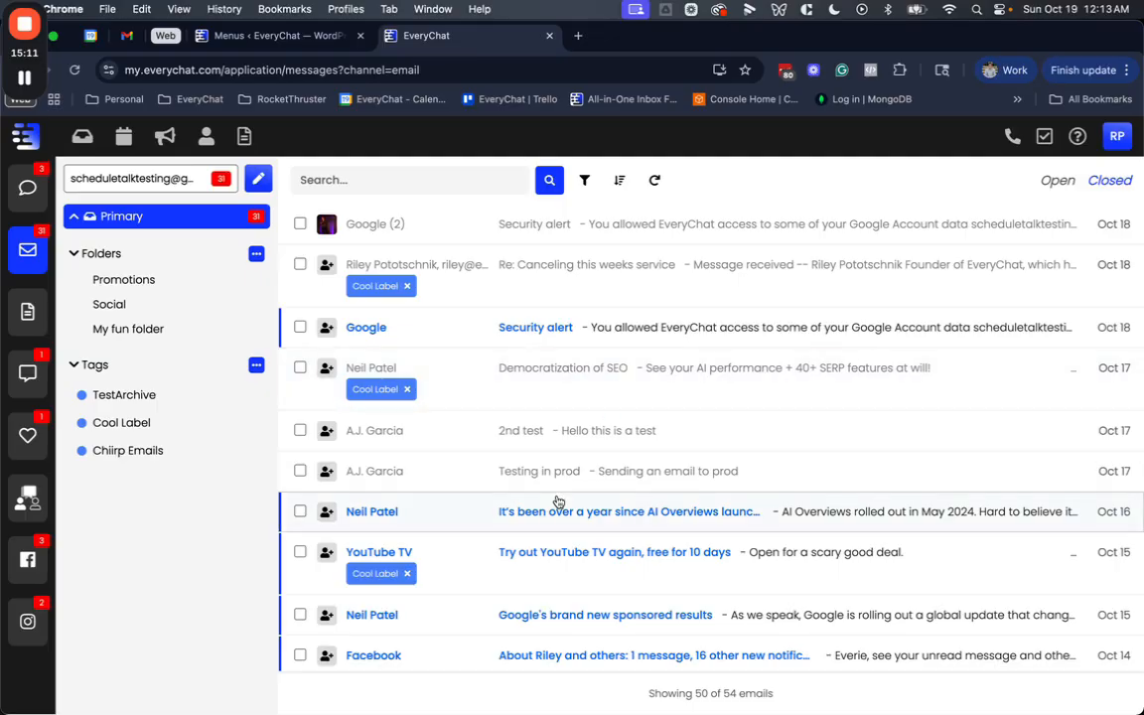
scroll(563, 511, "down", 3)
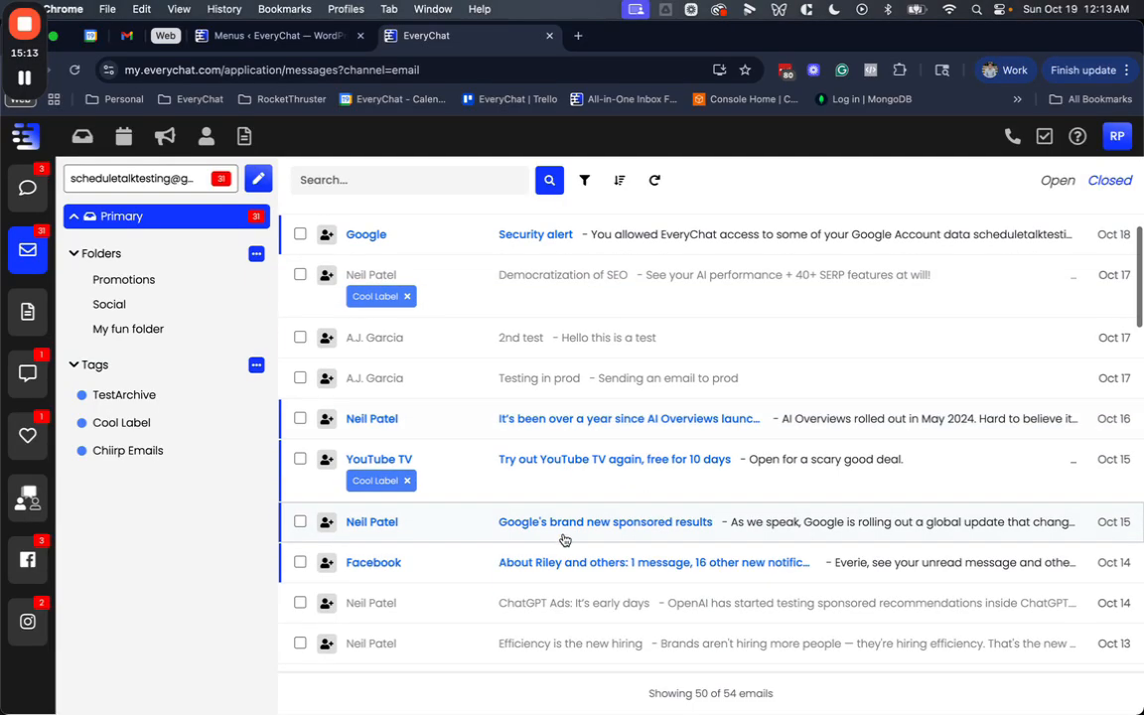
left_click(555, 536)
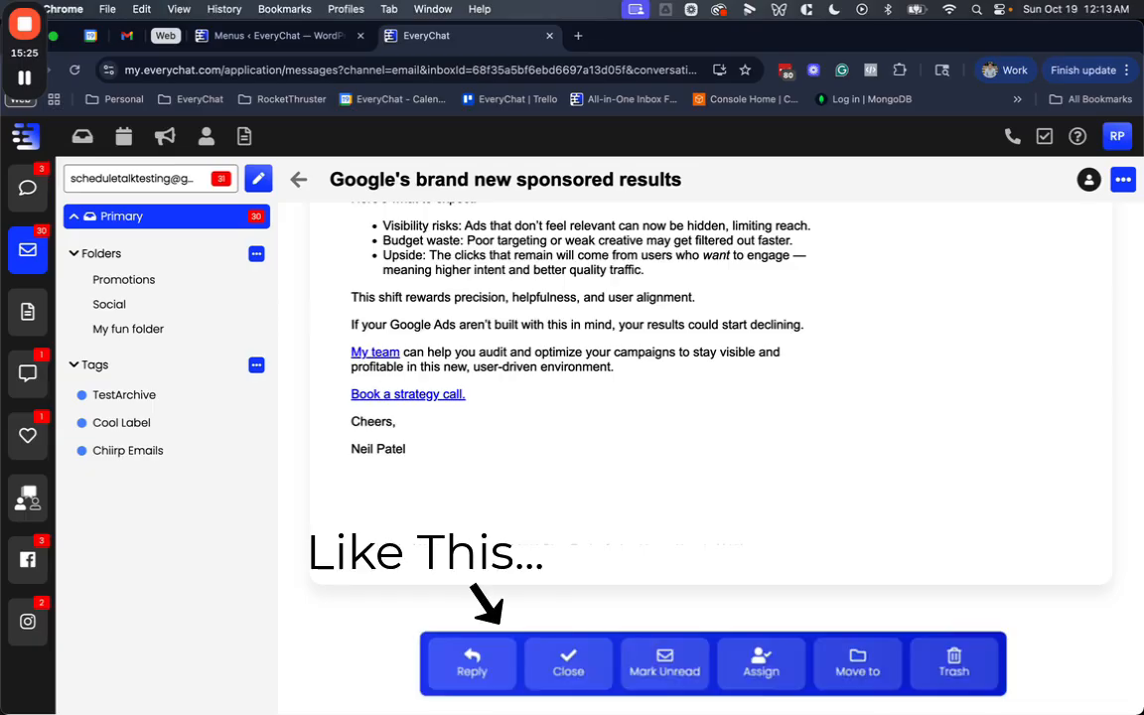
left_click(1122, 180)
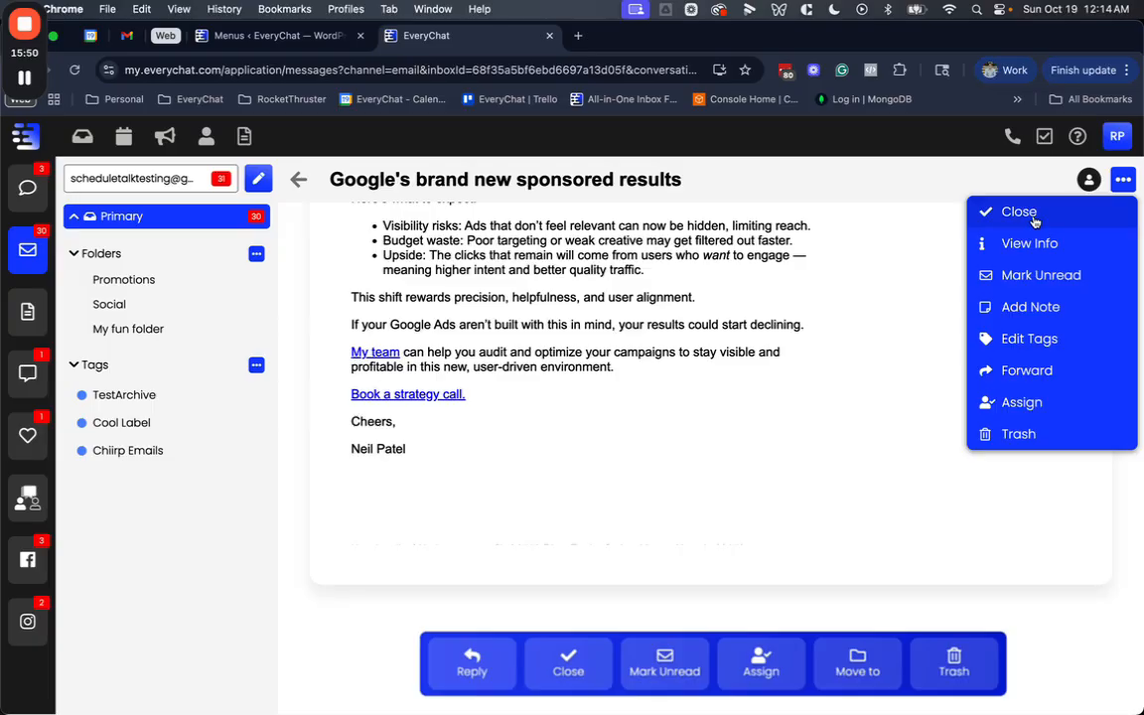
left_click(1120, 185)
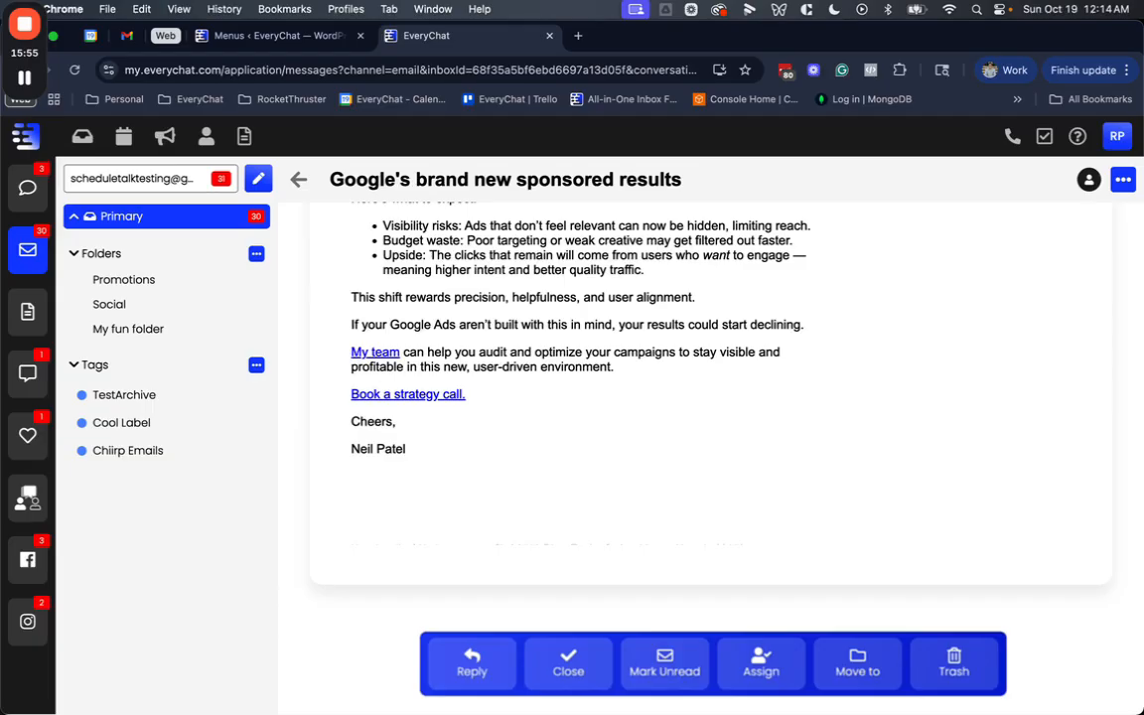
Start a reply to the "Google's brand new sponsored results" email and enter "lkajsdlkjaklsd" as the message body.
mouse_move(421, 567)
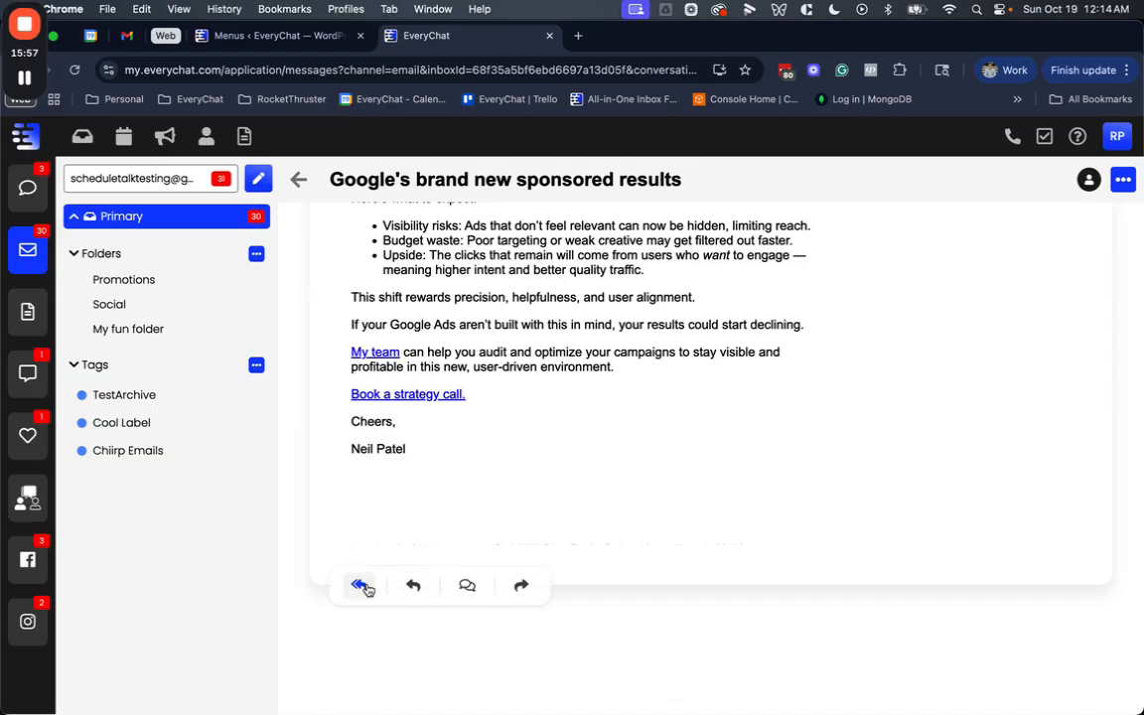
scroll(409, 593, "up", 3)
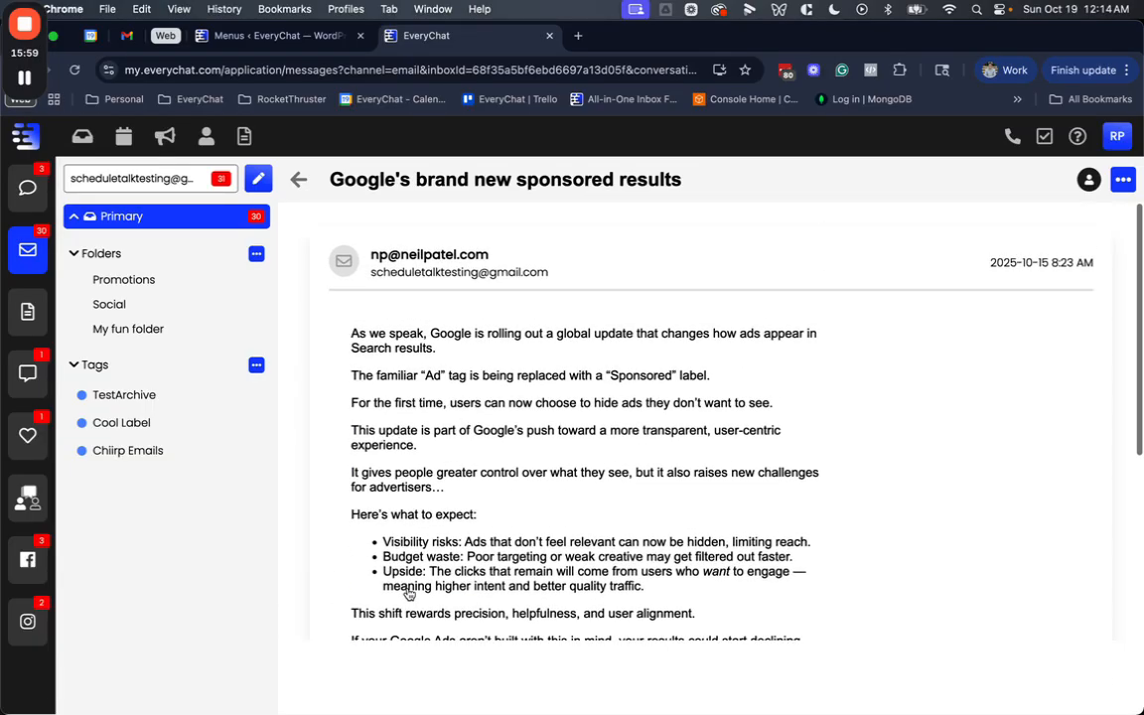
scroll(301, 397, "down", 1)
scroll(301, 396, "down", 5)
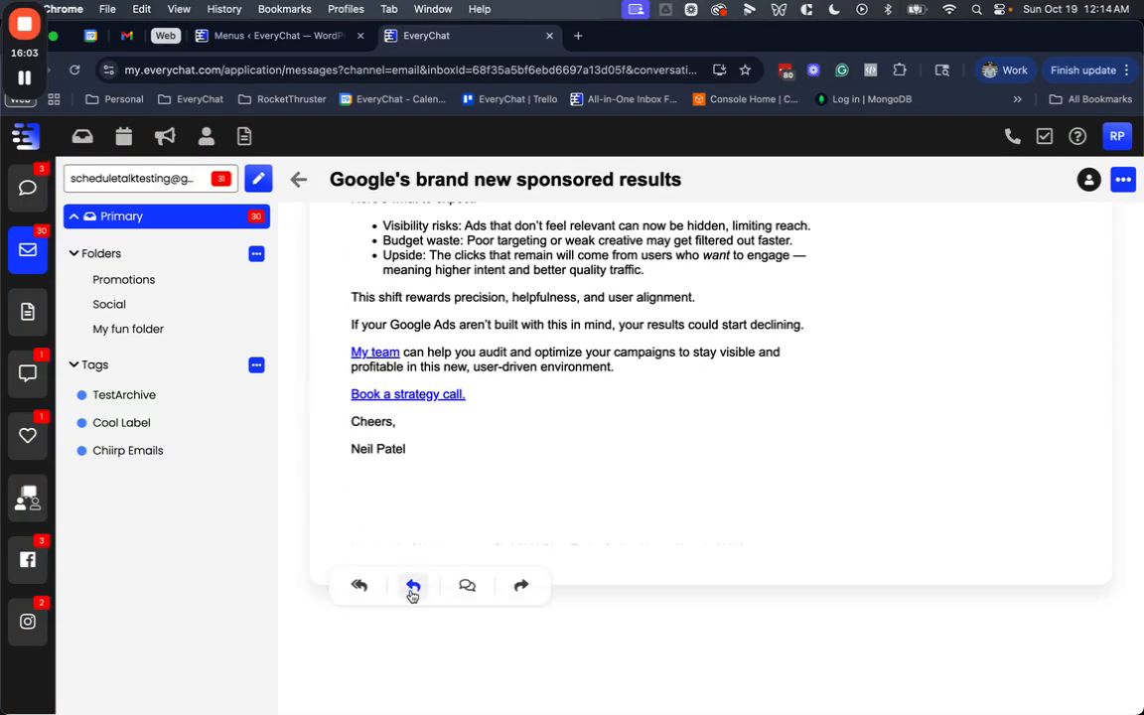
left_click(413, 592)
scroll(459, 539, "up", 1)
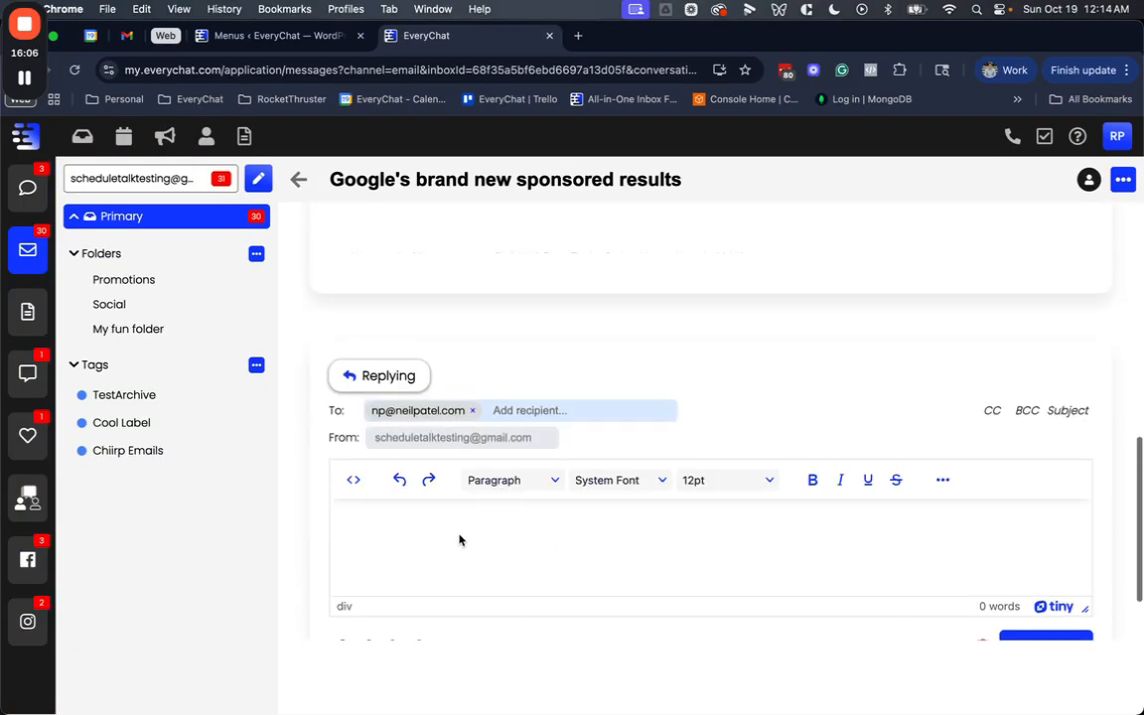
type("lkajsdlkjaklsd")
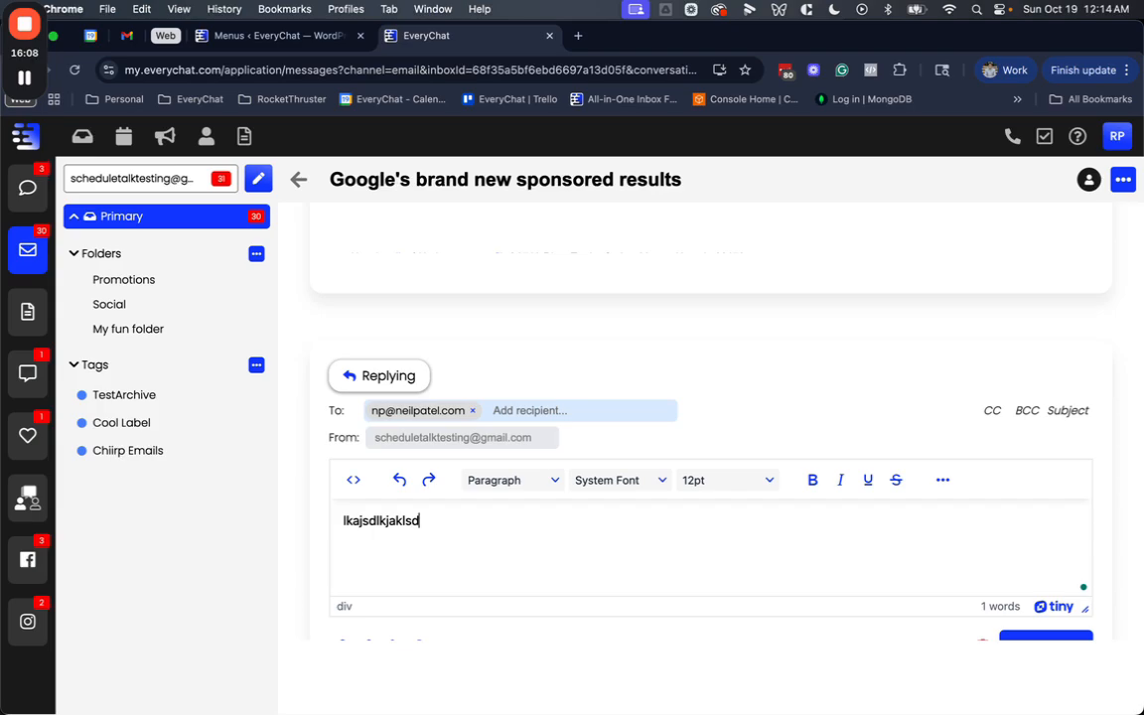
scroll(631, 514, "down", 2)
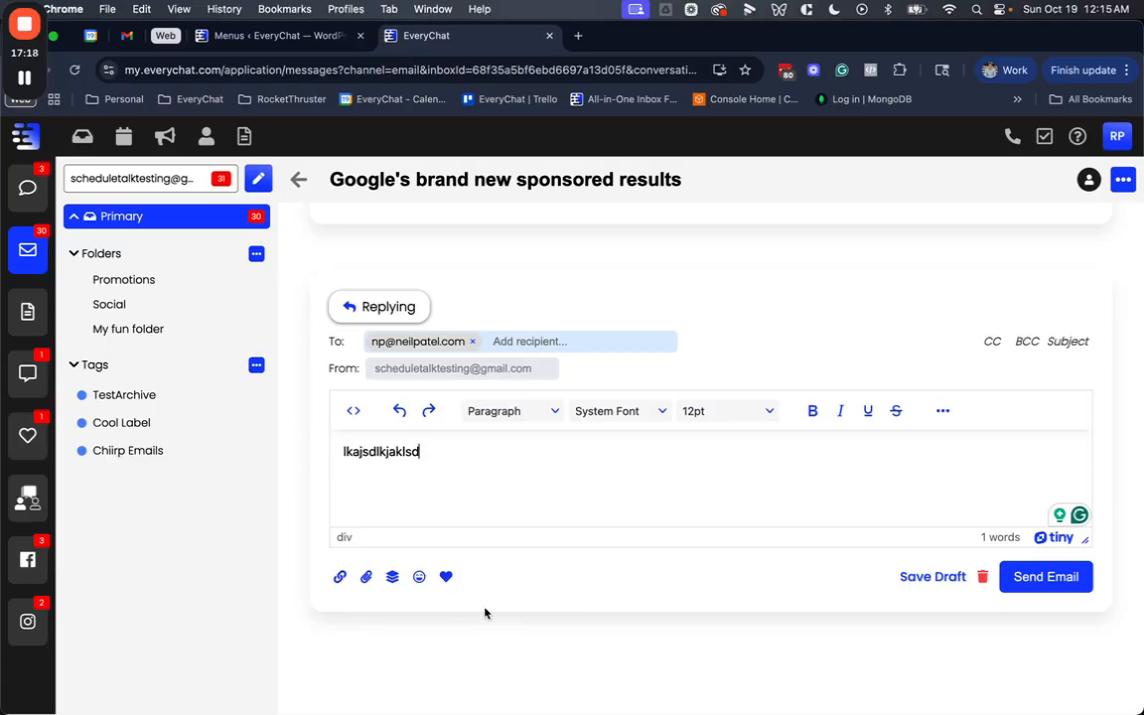
Start a To-Do clip from the email's sentence "The familiar "Ad" tag is being replaced with a "Sponsored" label." and dismiss it unsaved.
scroll(495, 616, "up", 2)
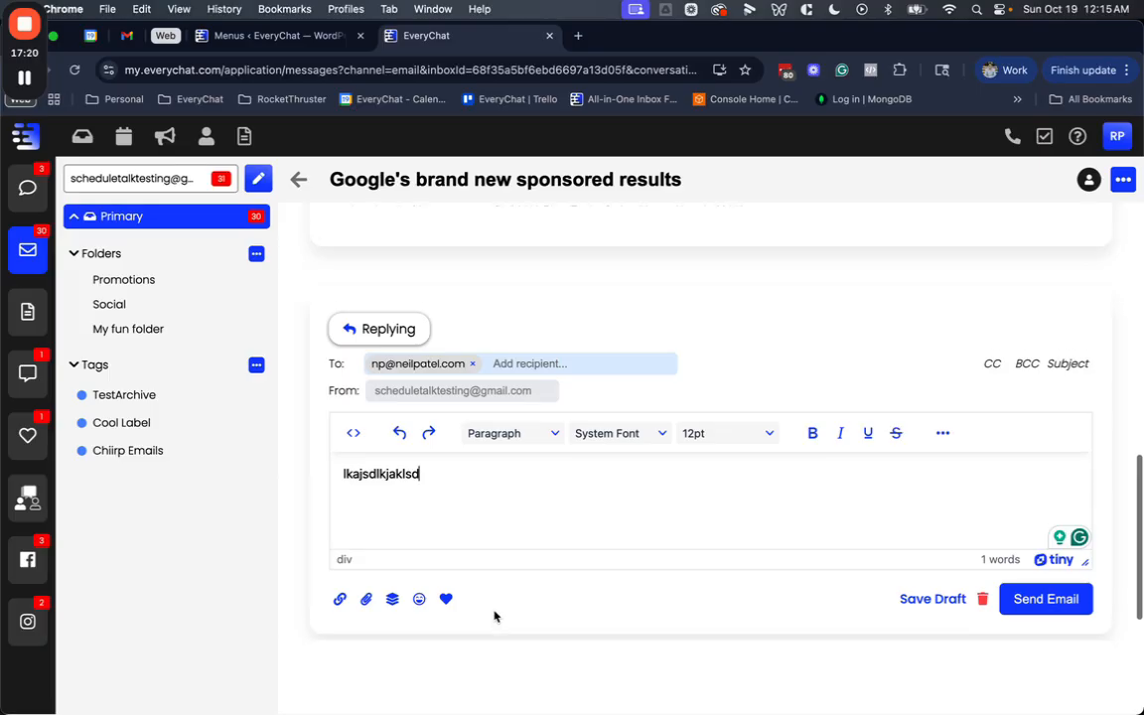
scroll(432, 370, "up", 10)
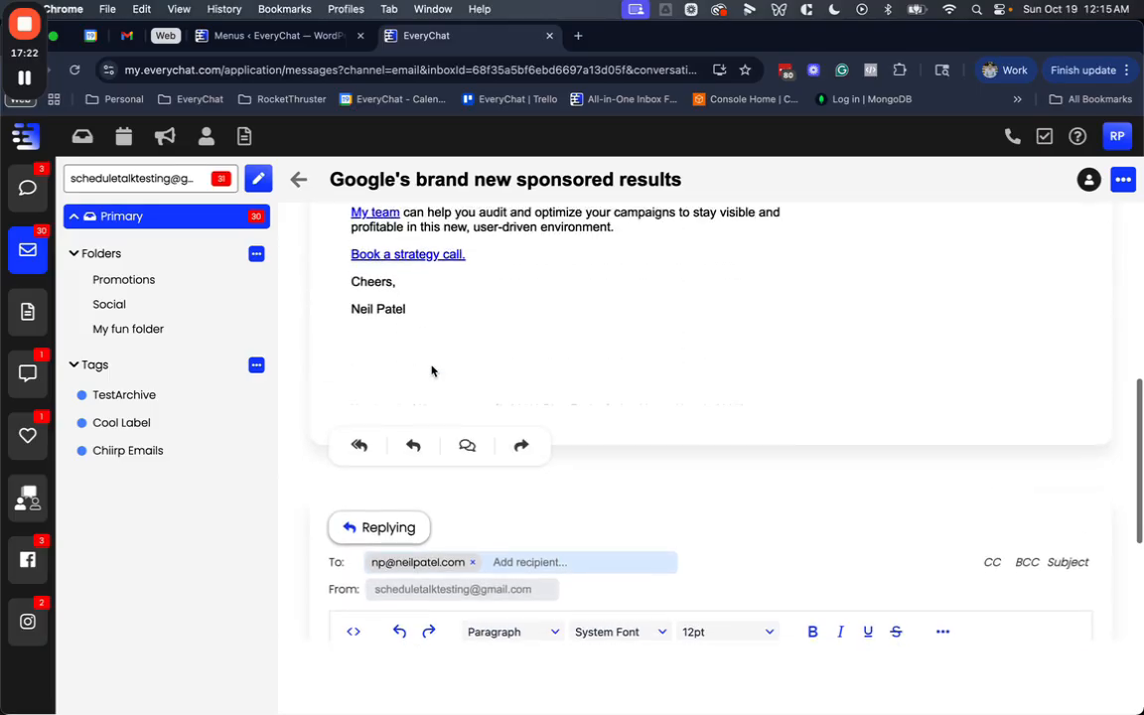
scroll(432, 363, "up", 3)
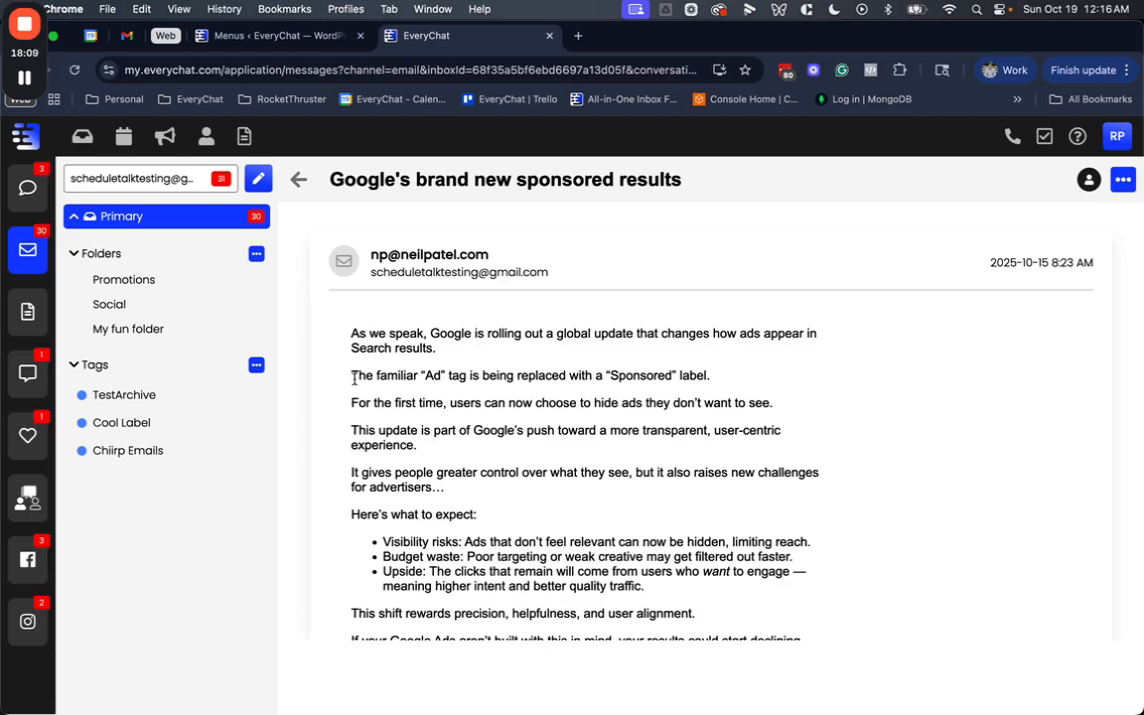
left_click_drag(354, 378, 713, 377)
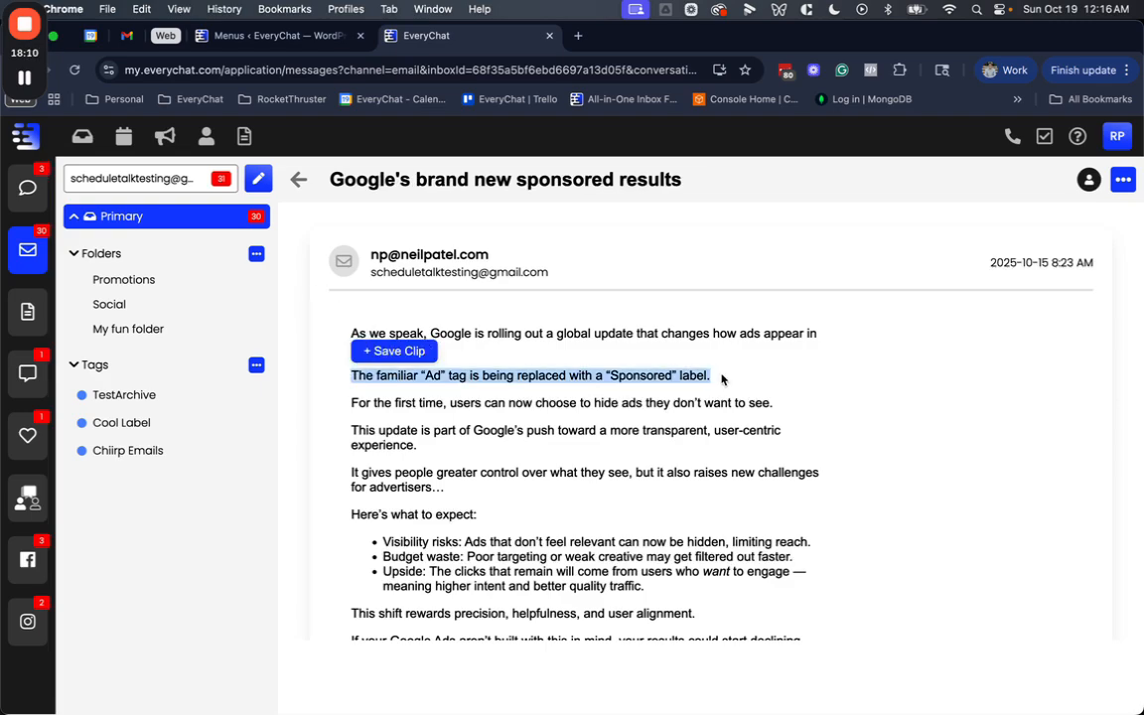
left_click(408, 354)
left_click(469, 411)
left_click(461, 429)
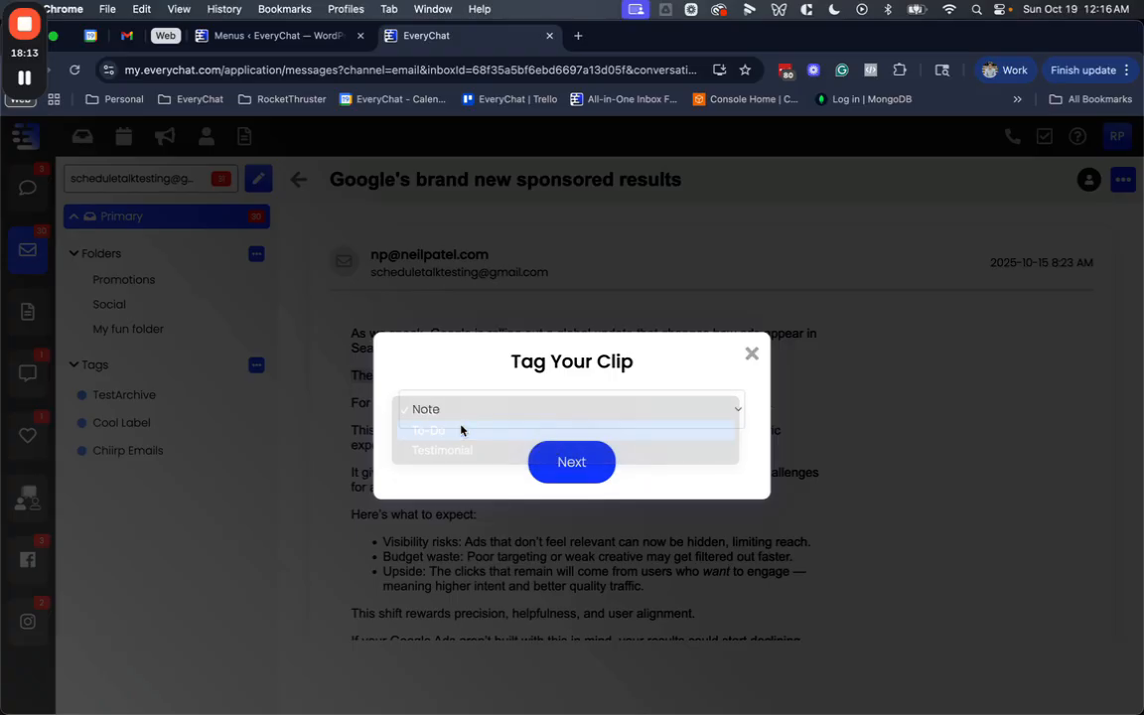
left_click(567, 461)
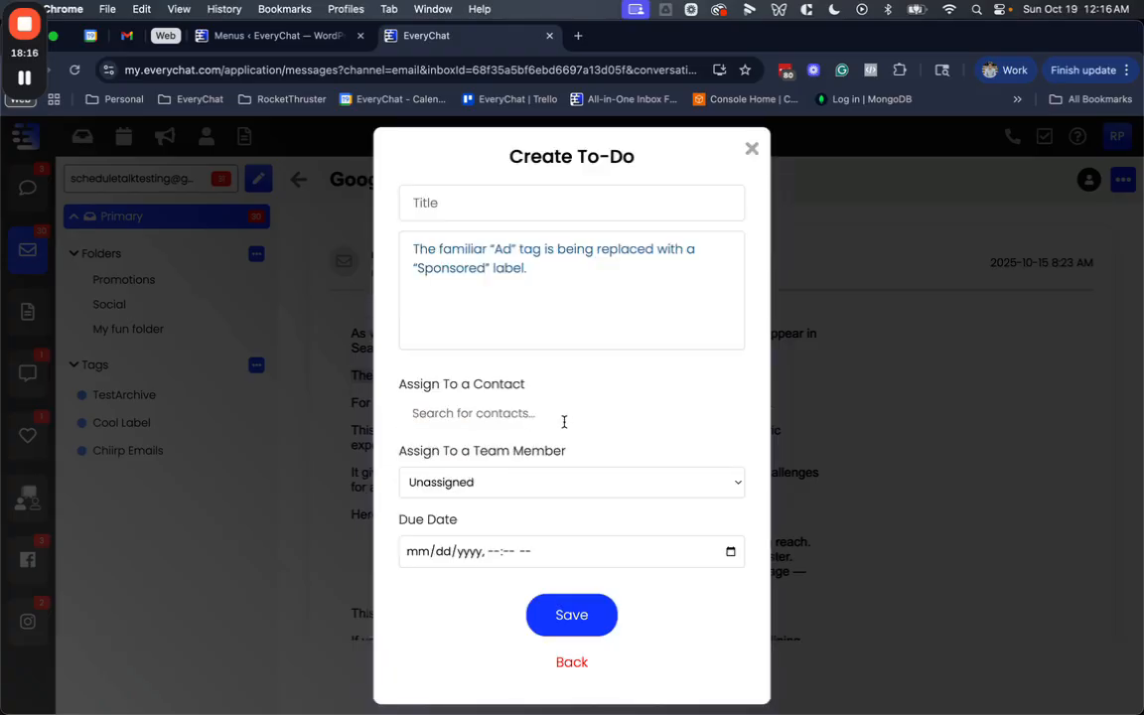
left_click(753, 151)
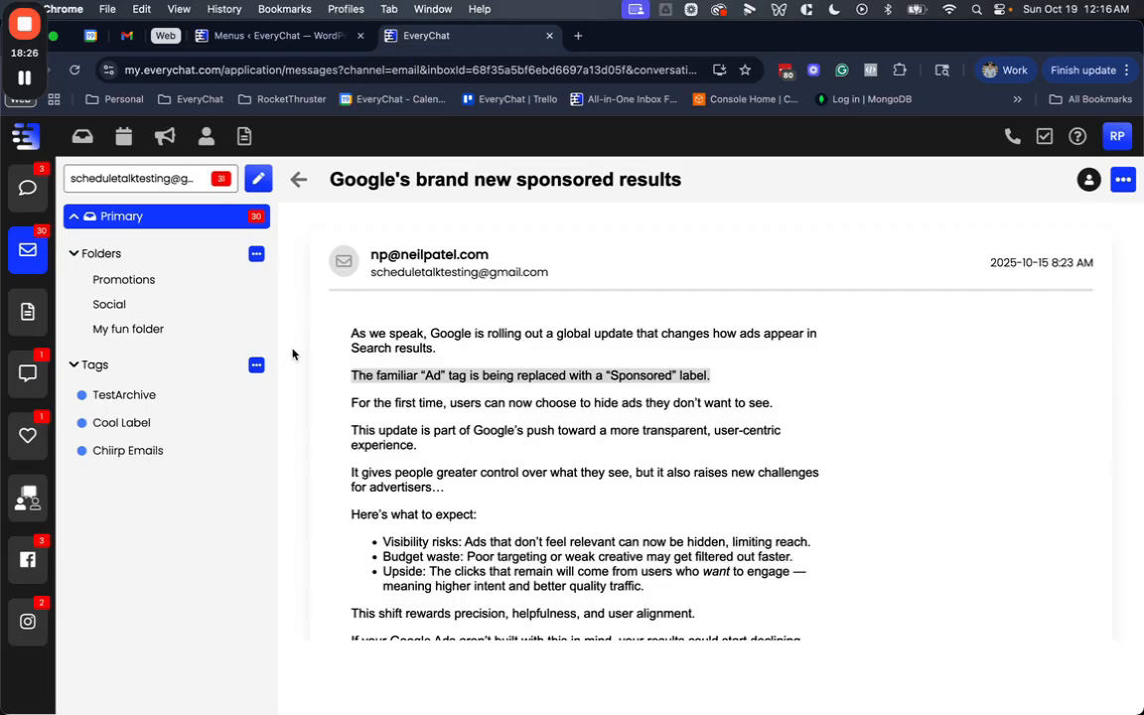
Look at the To-Do List, close it, and return to the Primary inbox.
left_click(1043, 136)
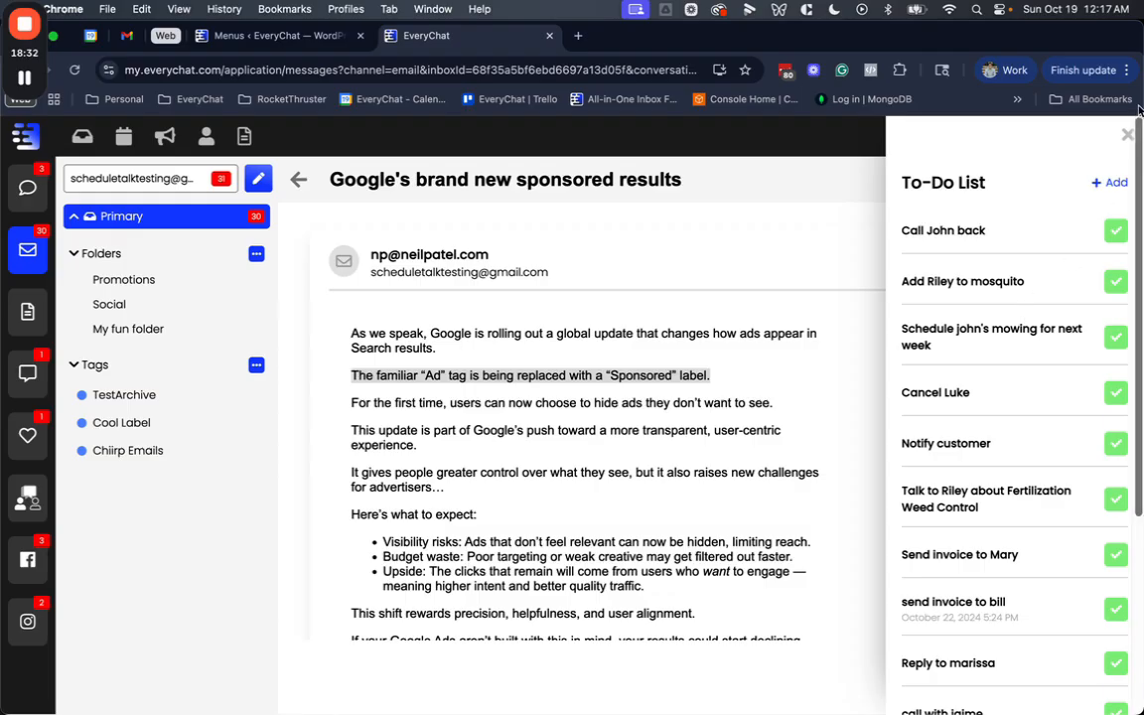
left_click(1127, 135)
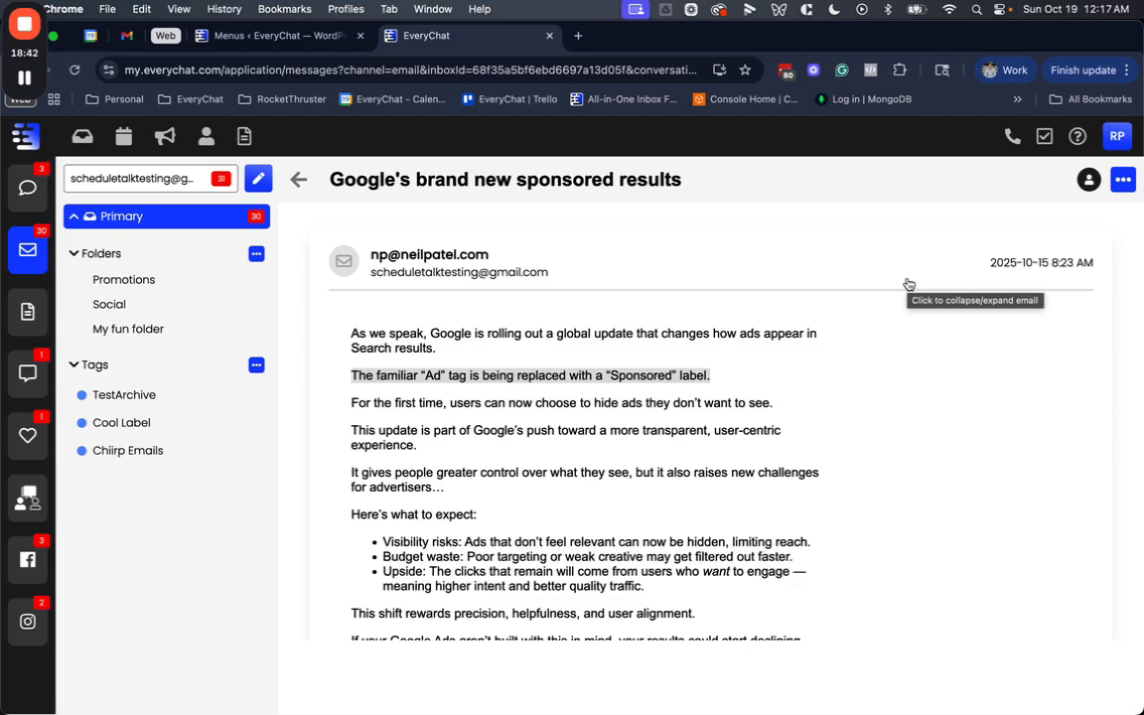
left_click(299, 183)
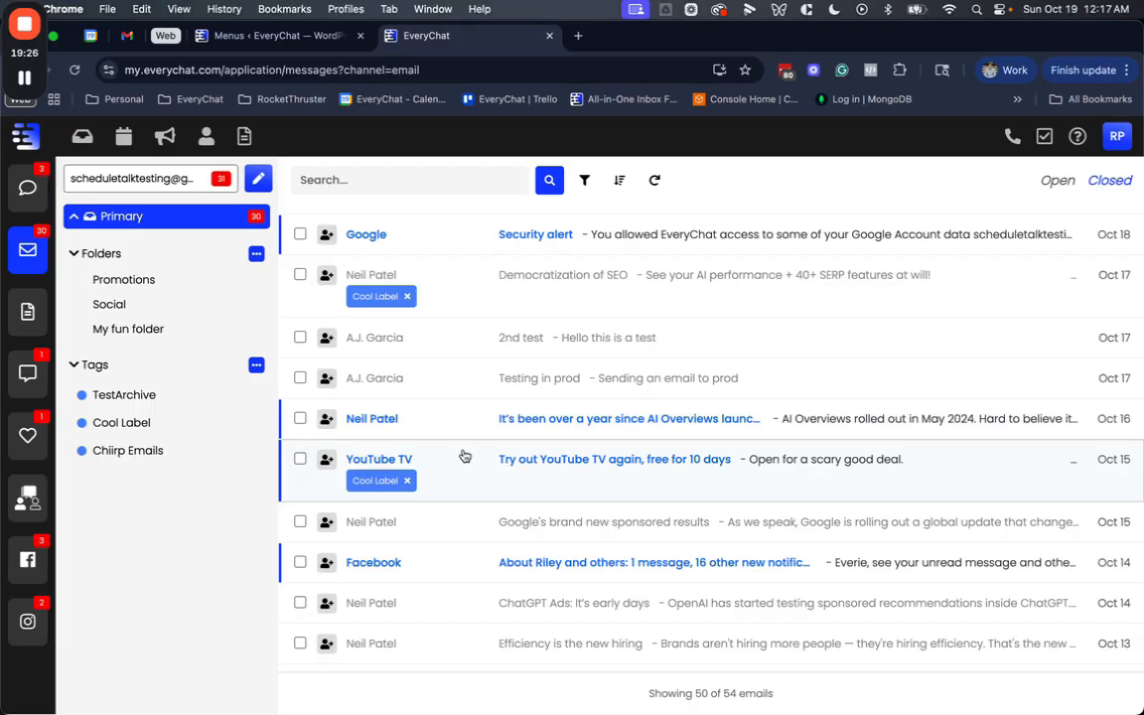
Open the "Democratization of SEO" email, examine its tag and assignment history, and go back to the Primary inbox.
scroll(462, 456, "down", 1)
scroll(461, 437, "up", 3)
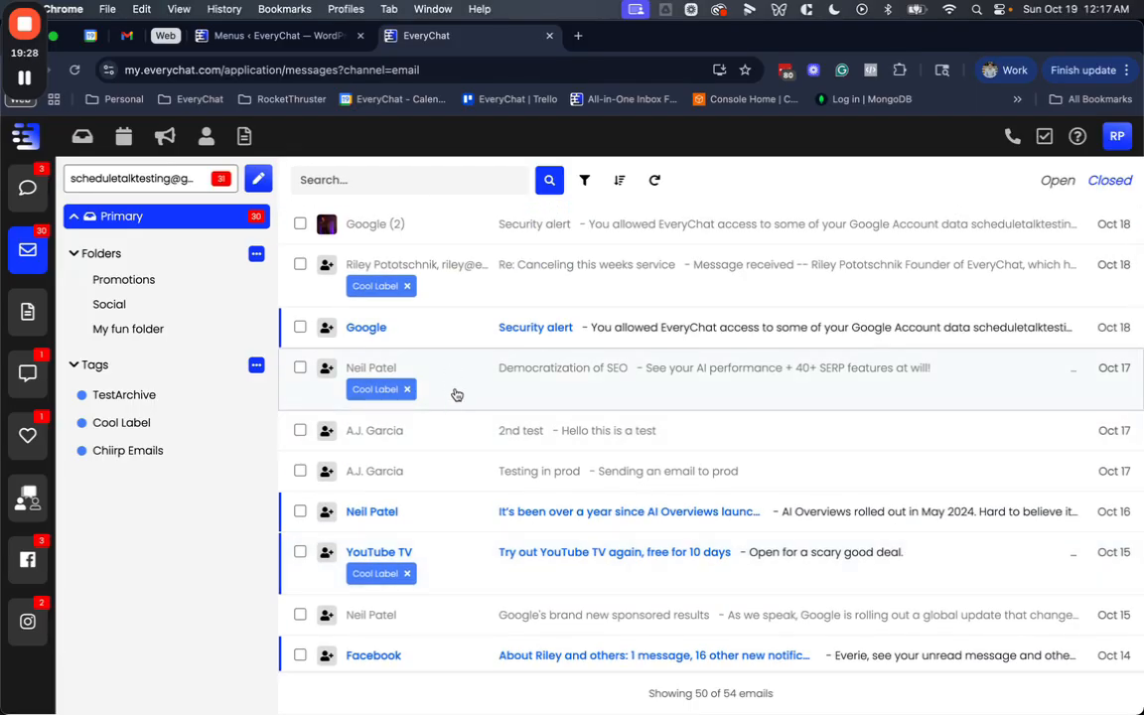
left_click(457, 395)
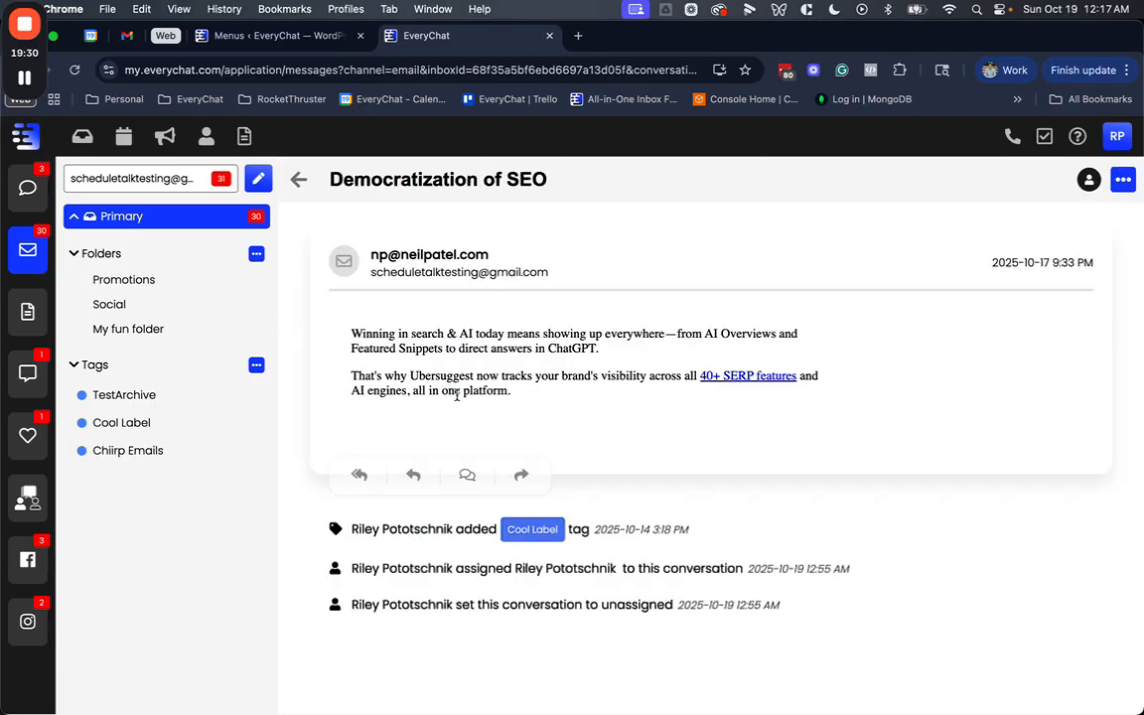
scroll(456, 394, "down", 5)
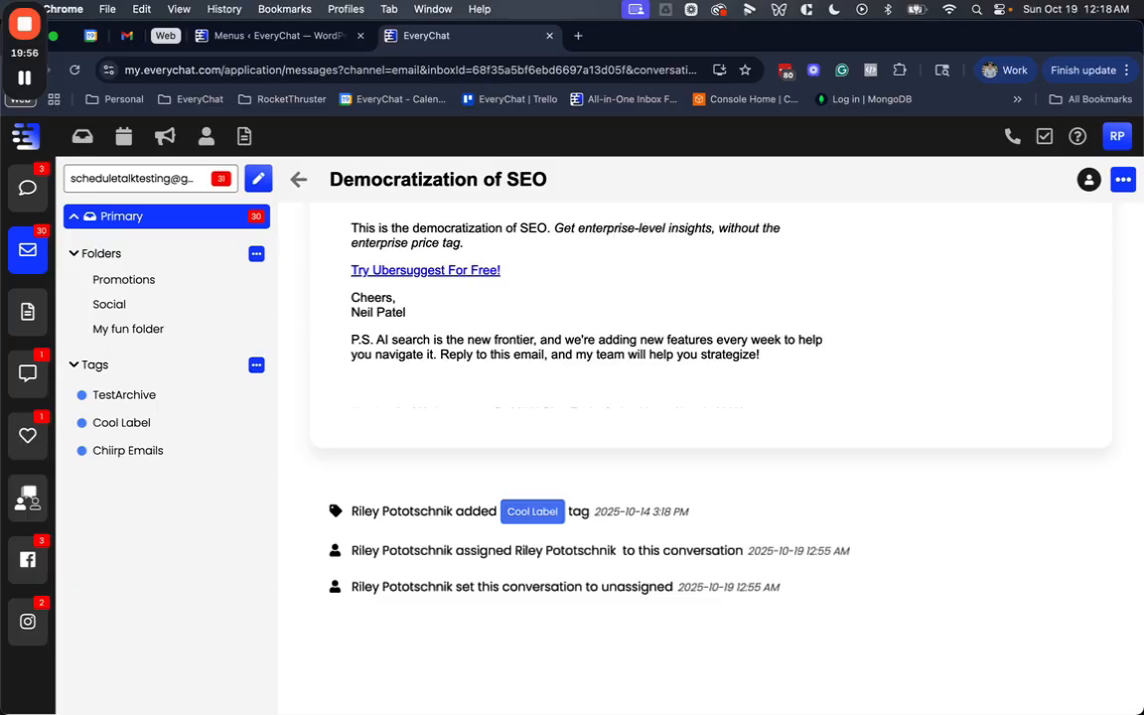
left_click(298, 180)
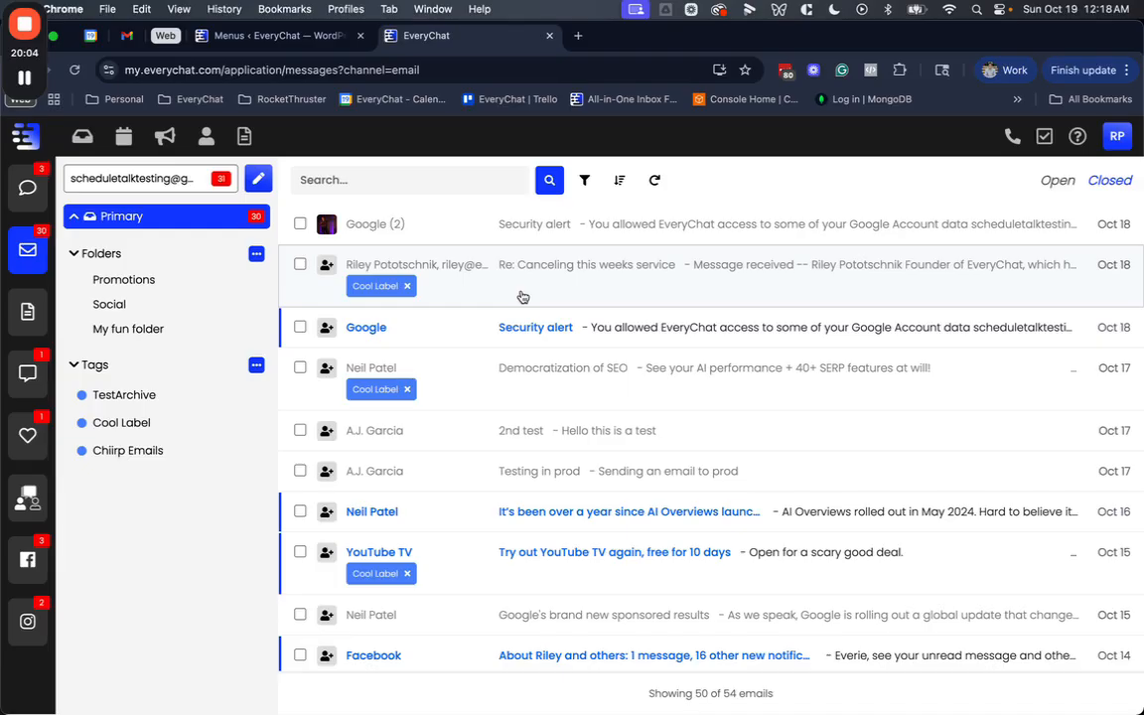
Review the internal comments on the topmost Google "Security alert" email and return to the Primary inbox.
left_click(497, 234)
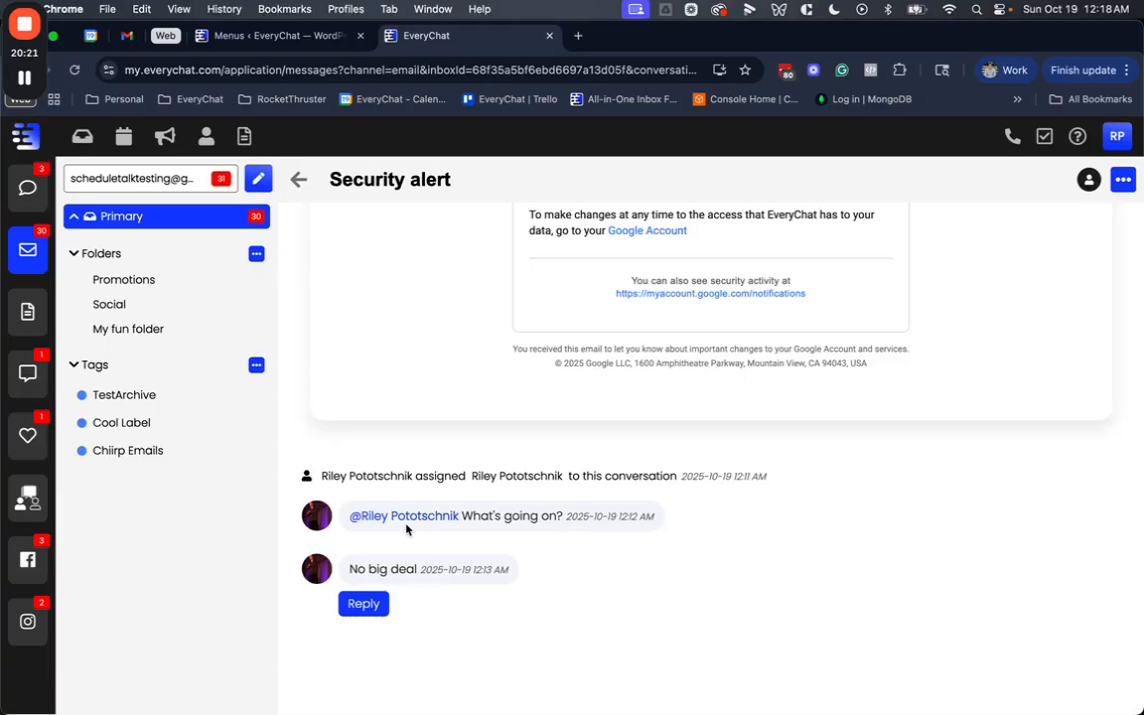
left_click(297, 180)
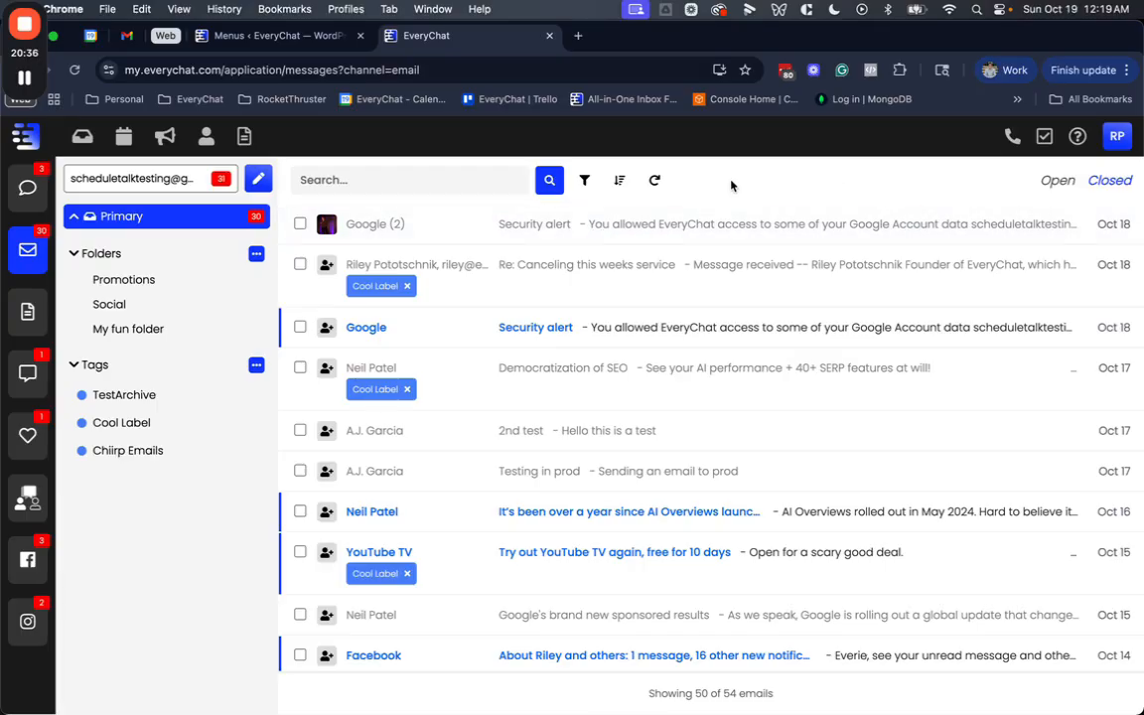
mouse_move(30, 33)
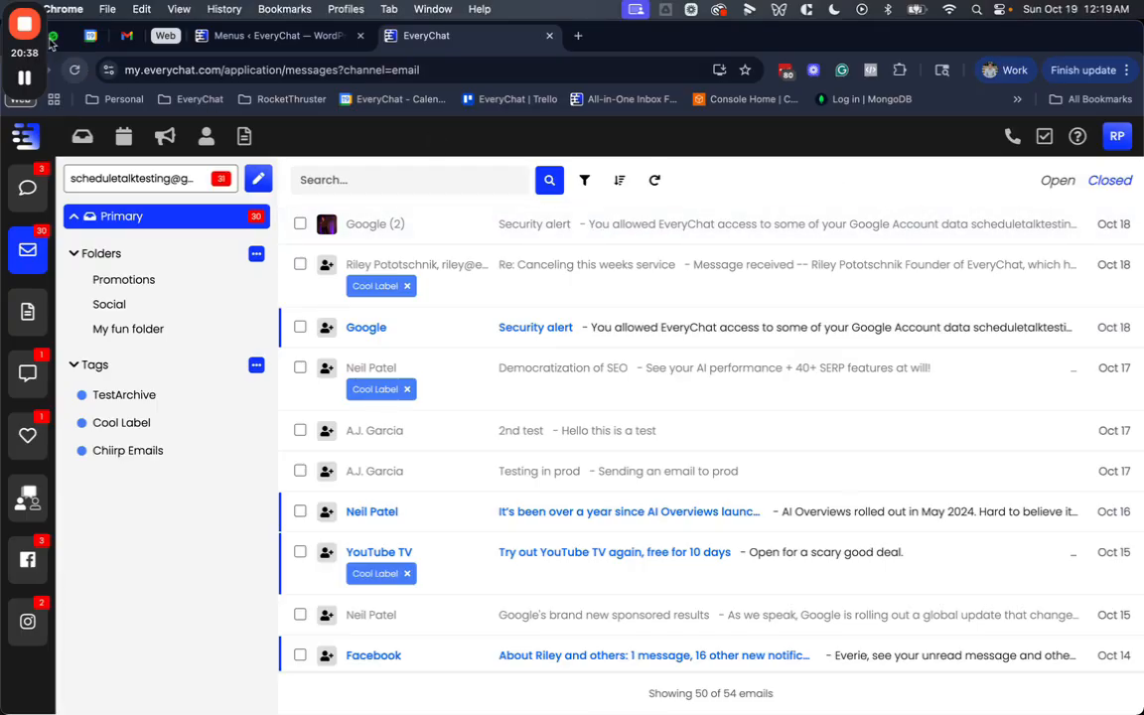